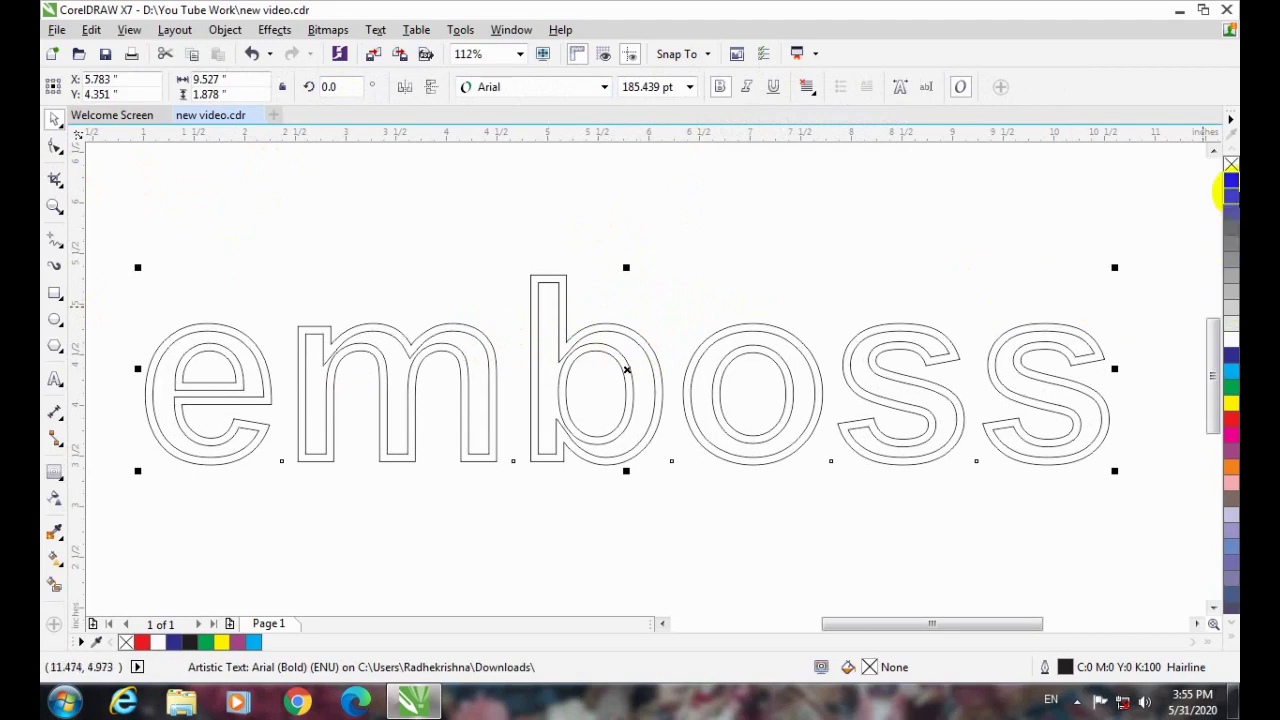
# - Fill the "emboss" text with black and its separate inner curve with red
pyautogui.click(1231, 180)
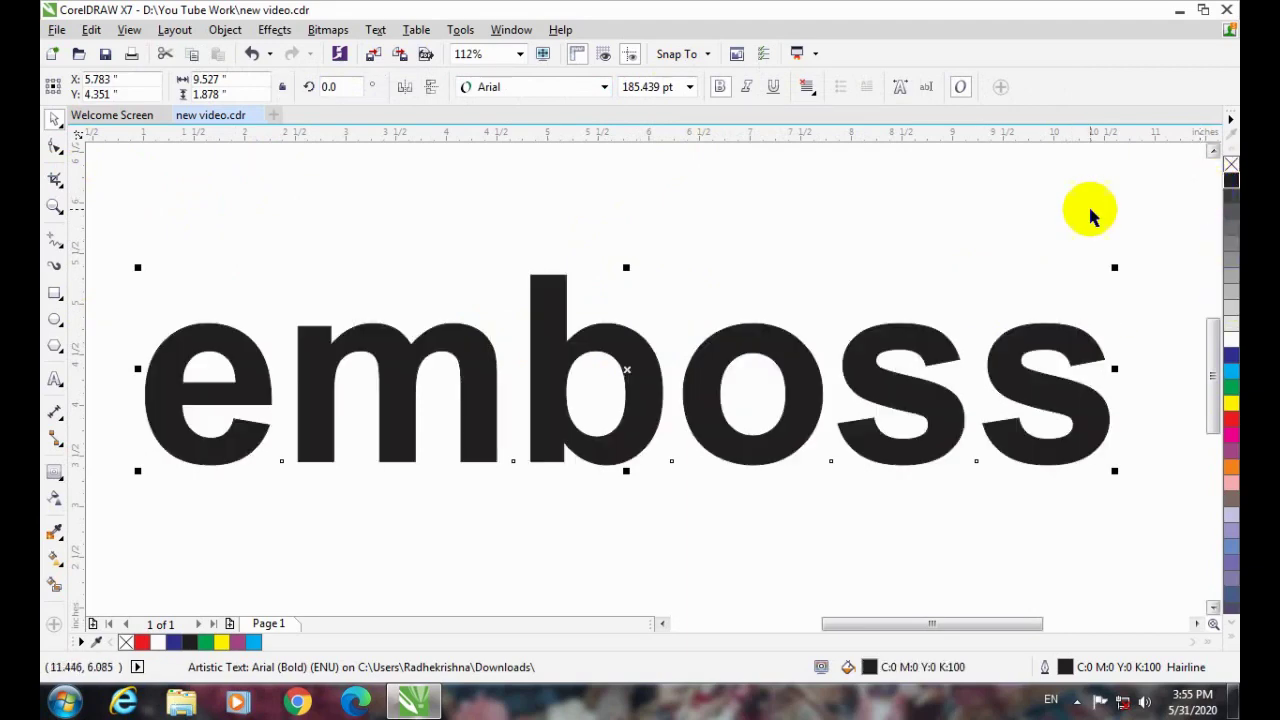
pyautogui.hotkey('ctrl', 'q')
pyautogui.click(768, 345)
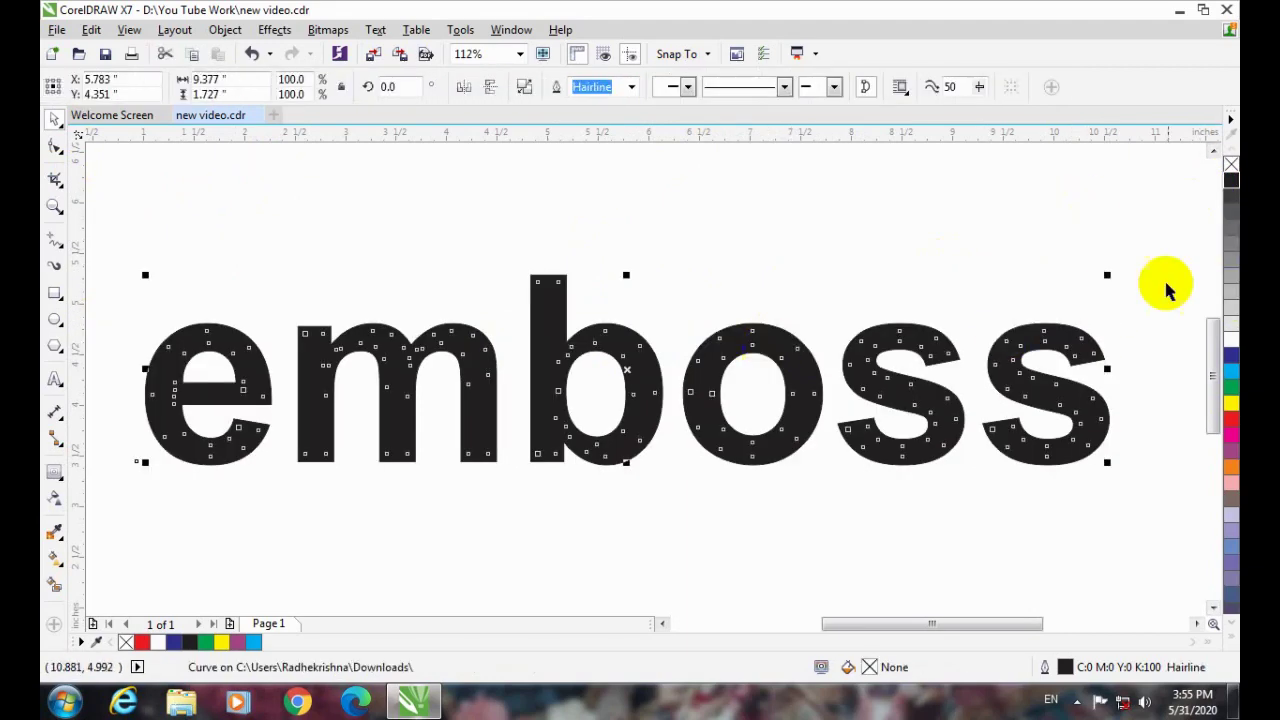
pyautogui.click(1231, 341)
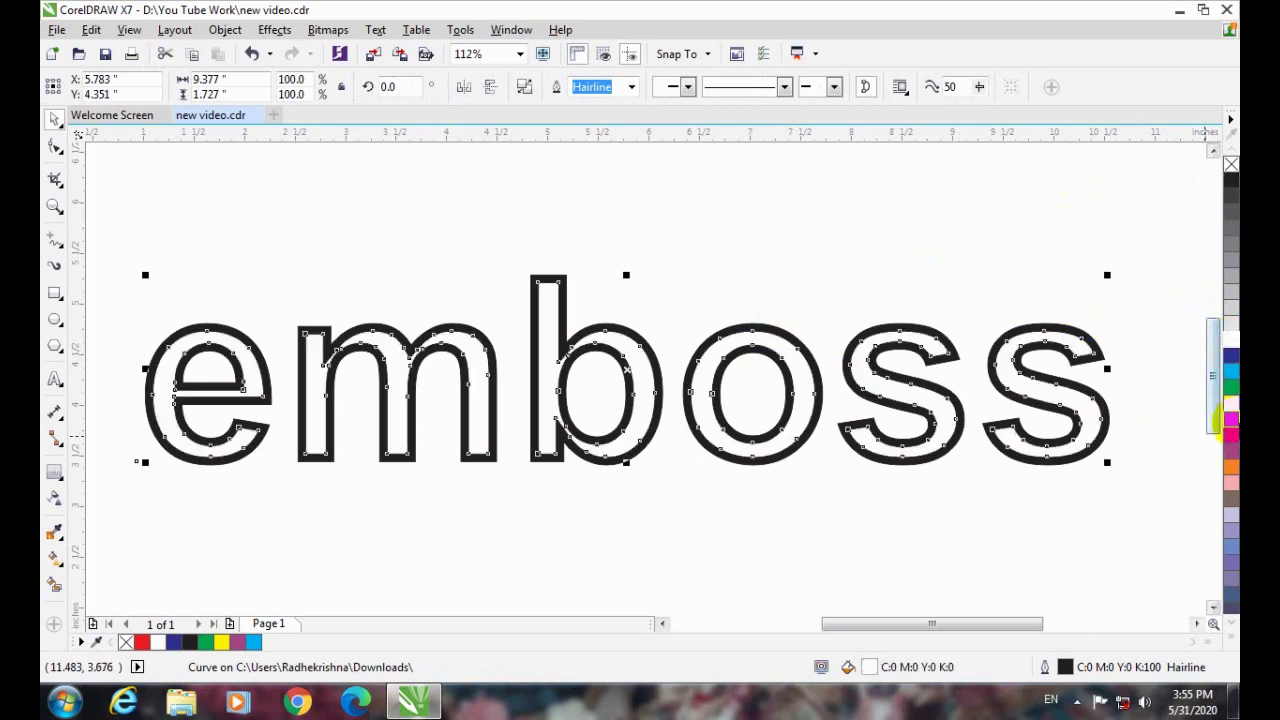
pyautogui.click(1231, 421)
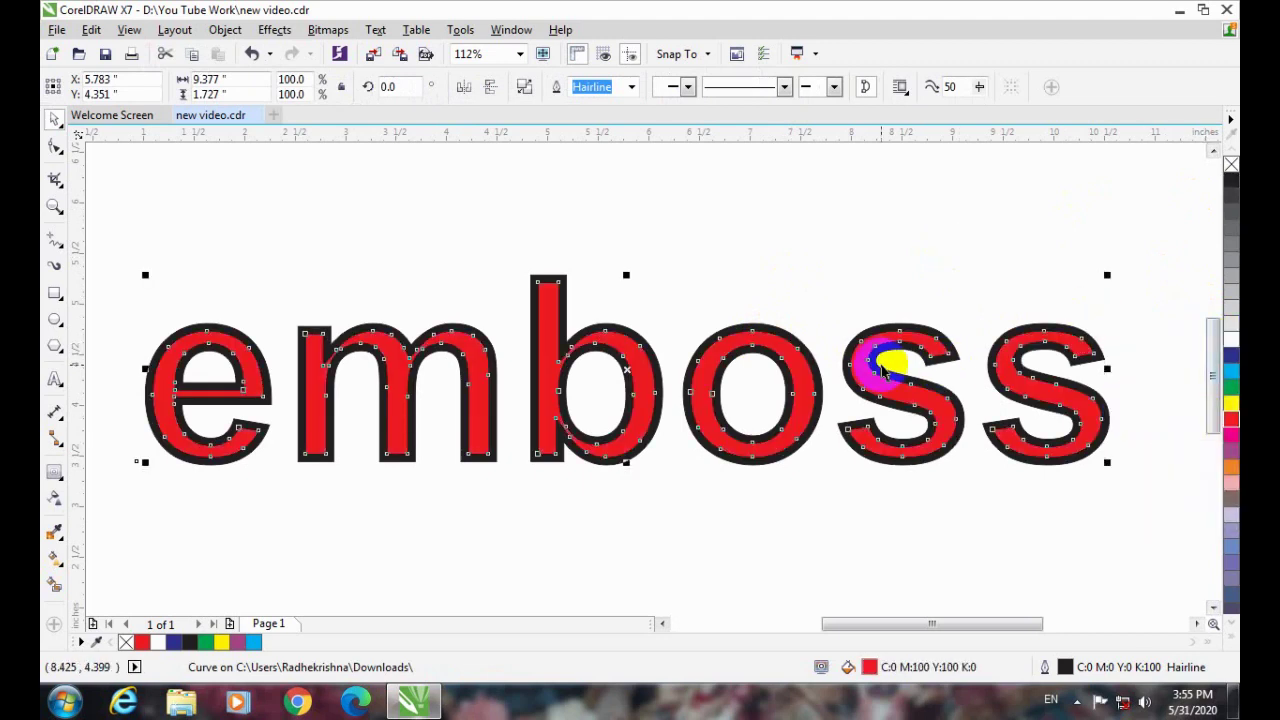
# - Move the black text and the red inner curve apart, and undo both moves
pyautogui.click(640, 290)
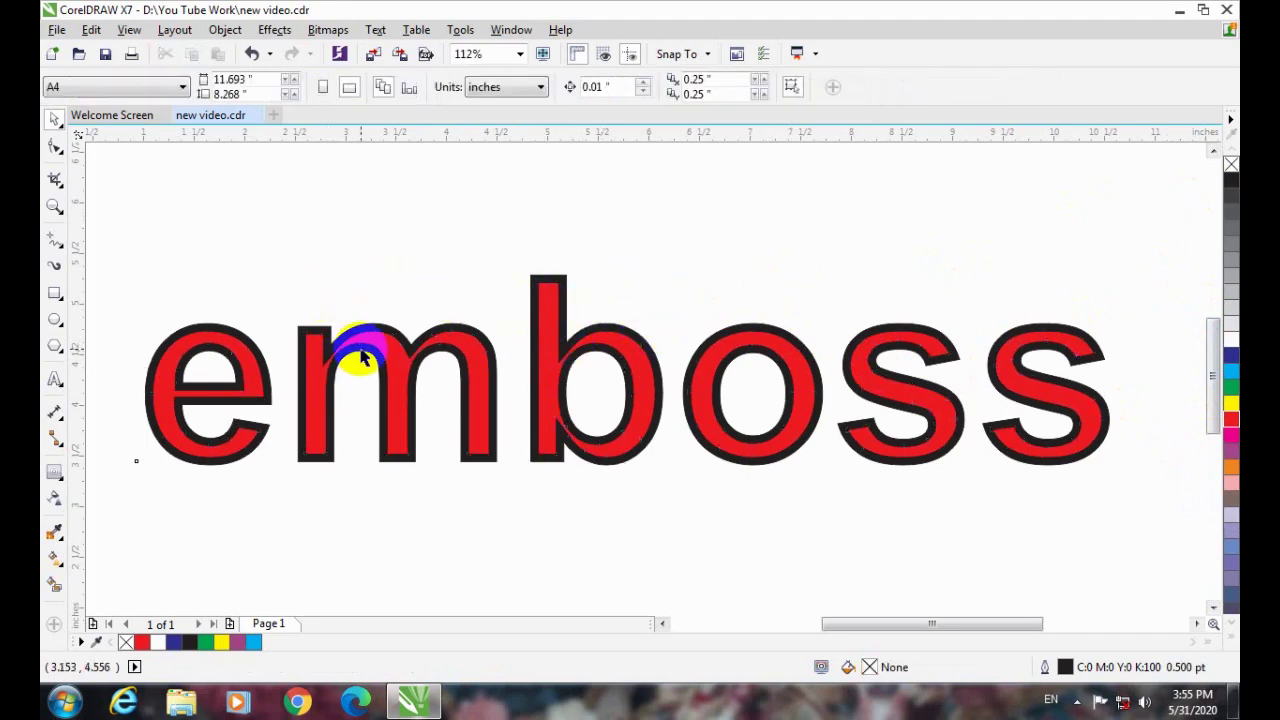
pyautogui.click(396, 330)
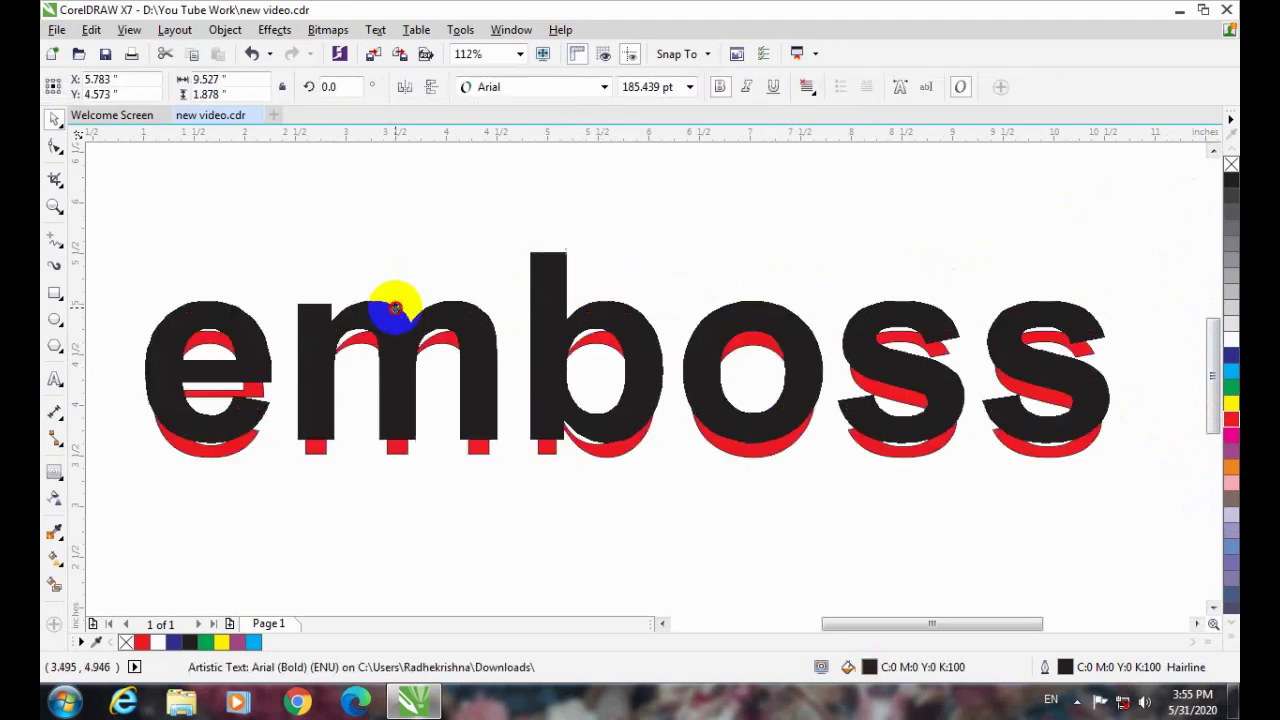
pyautogui.hotkey('ctrl', 'q')
pyautogui.moveTo(396, 338); pyautogui.dragTo(360, 382)
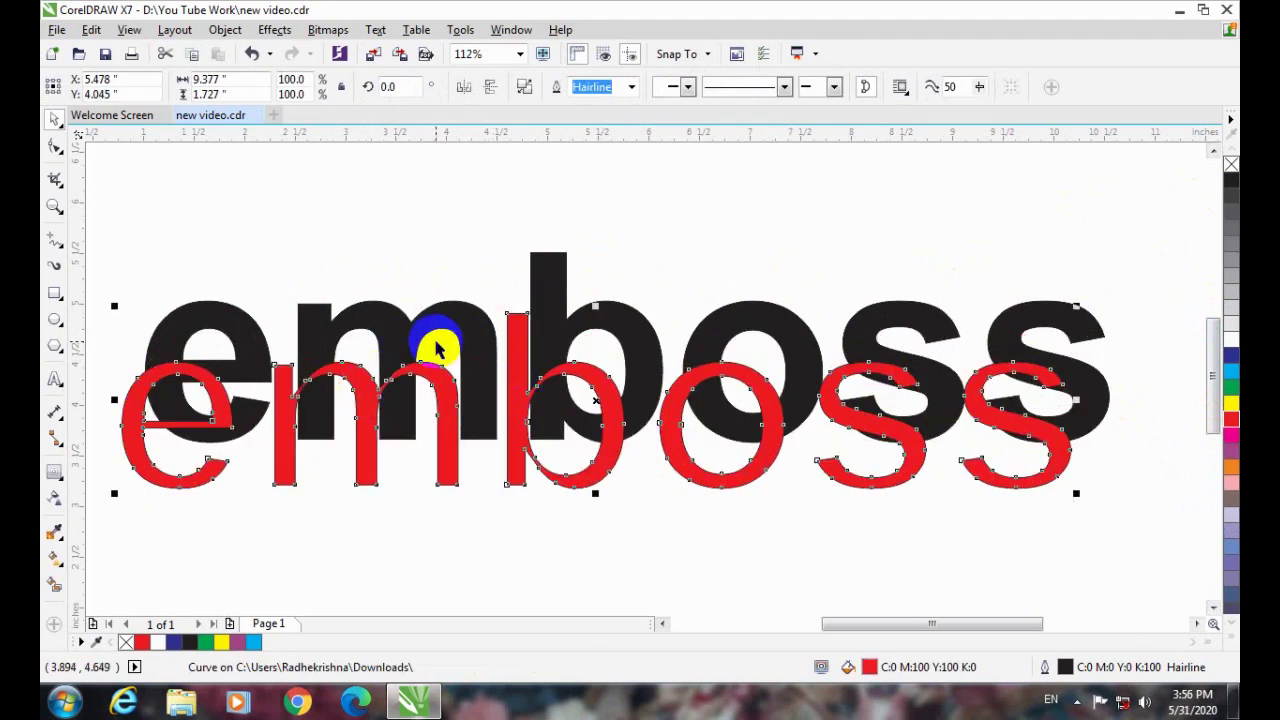
pyautogui.hotkey('ctrl', 'z')
pyautogui.hotkey('ctrl', 'z')
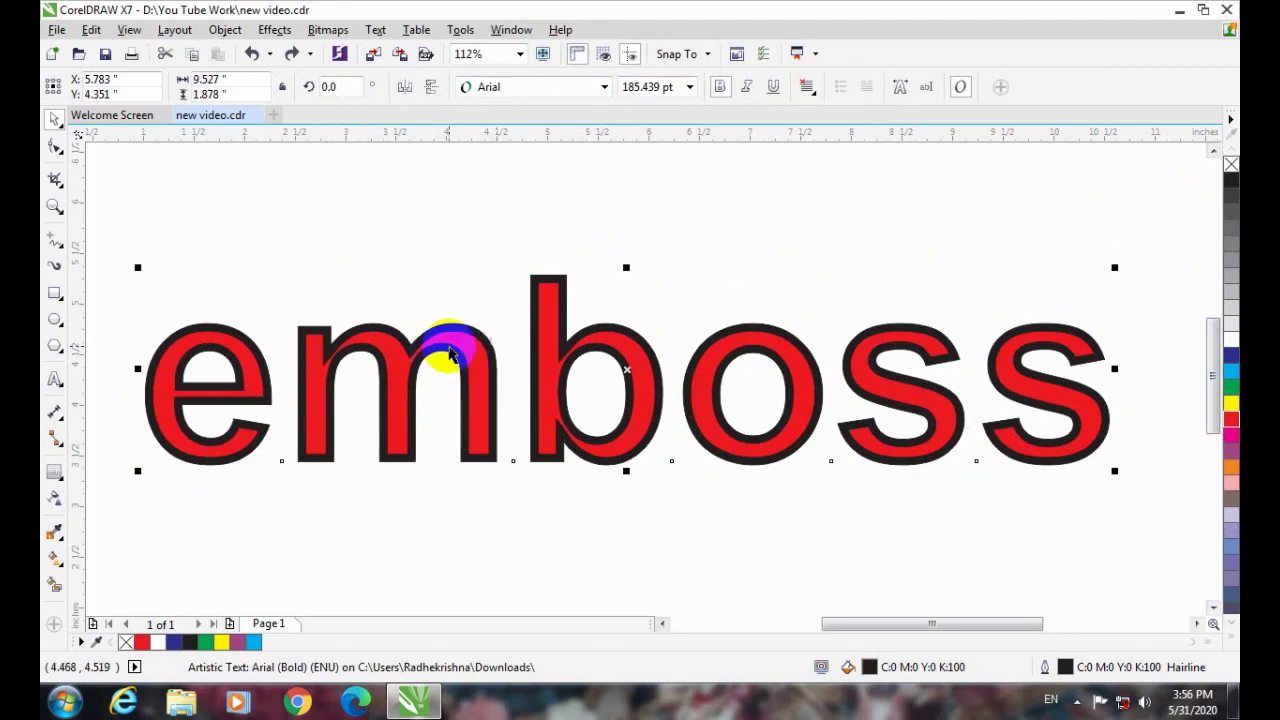
# - Apply a one-step inside contour with a 0.075" offset to the red inner curve using the Contour tool
pyautogui.click(55, 465)
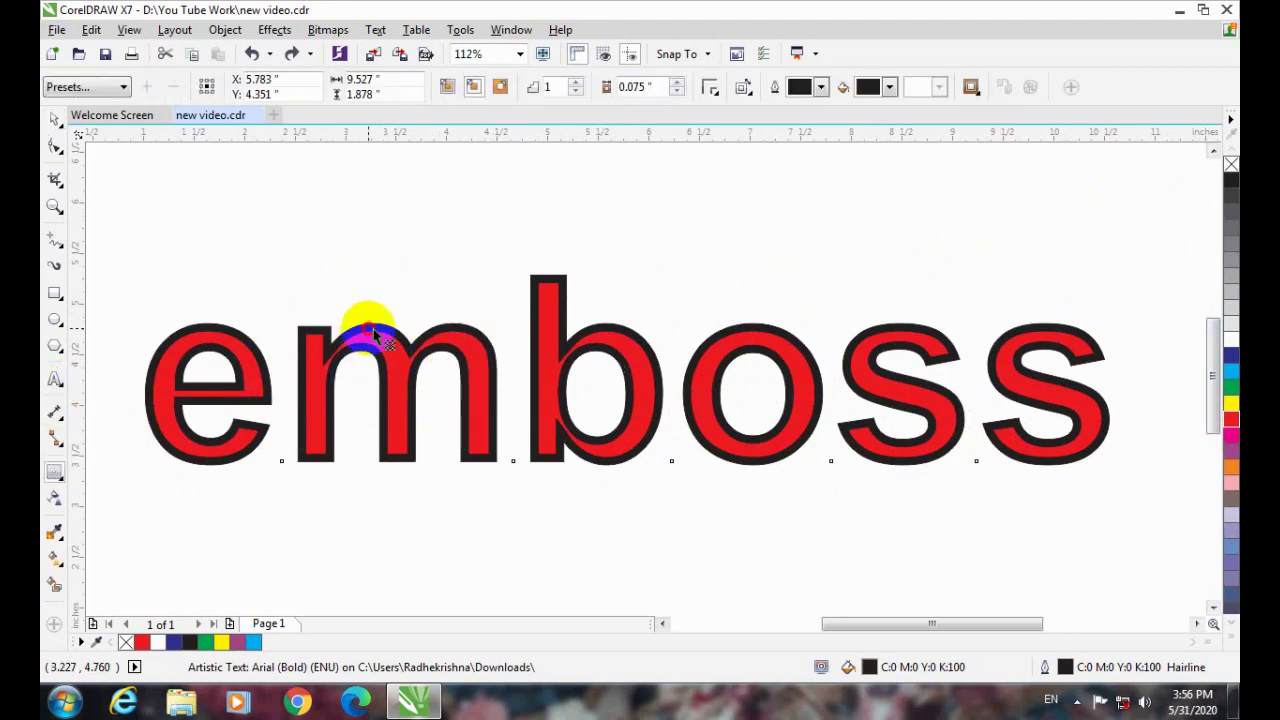
pyautogui.click(375, 345)
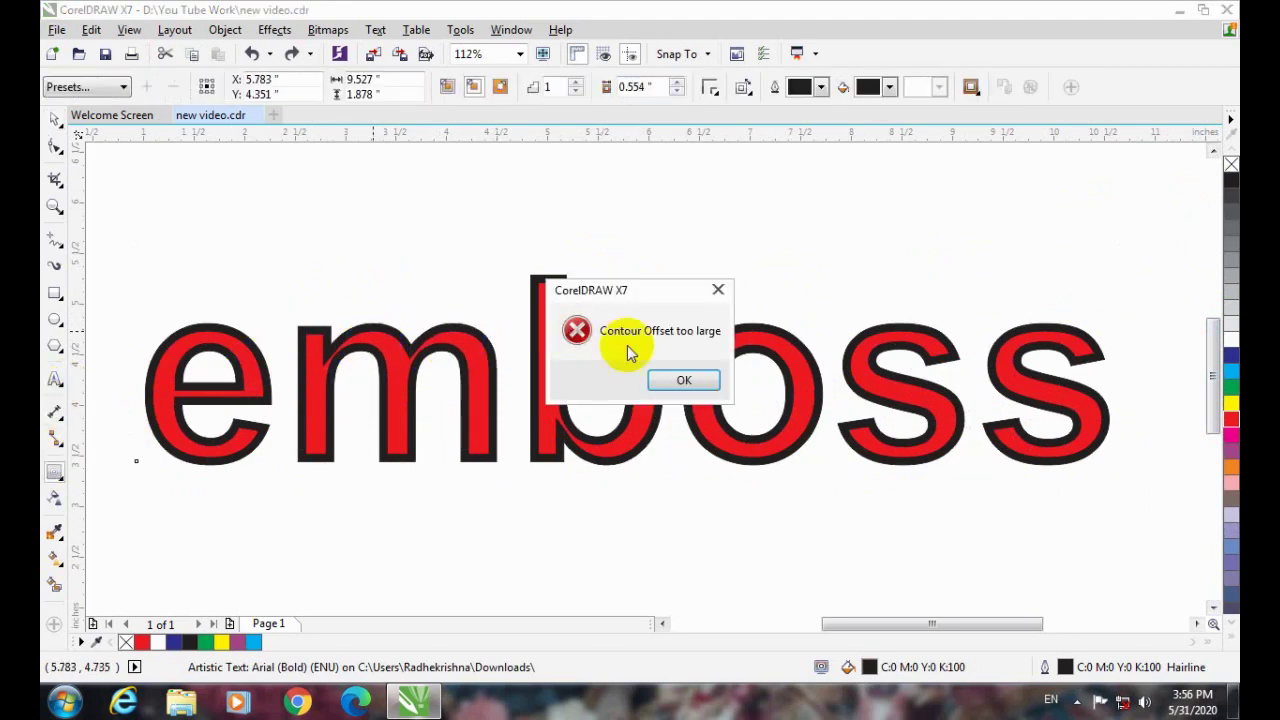
pyautogui.click(686, 377)
pyautogui.hotkey('ctrl', 'q')
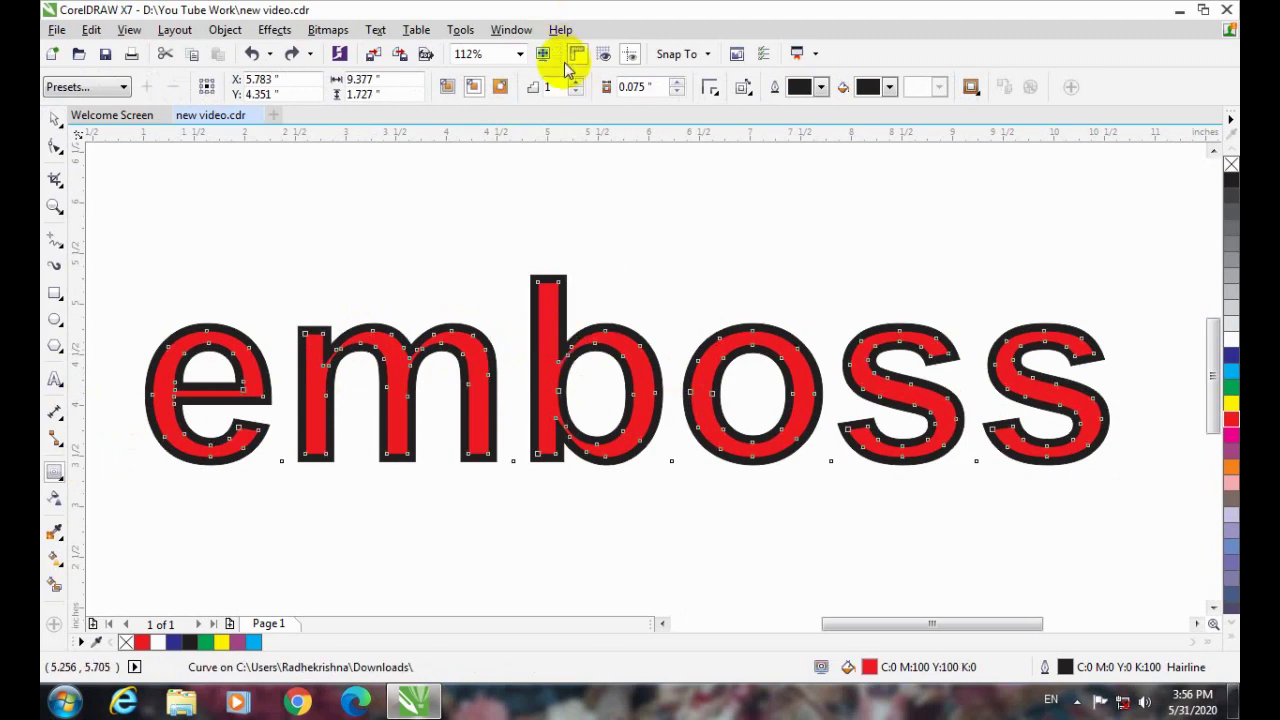
pyautogui.click(575, 90)
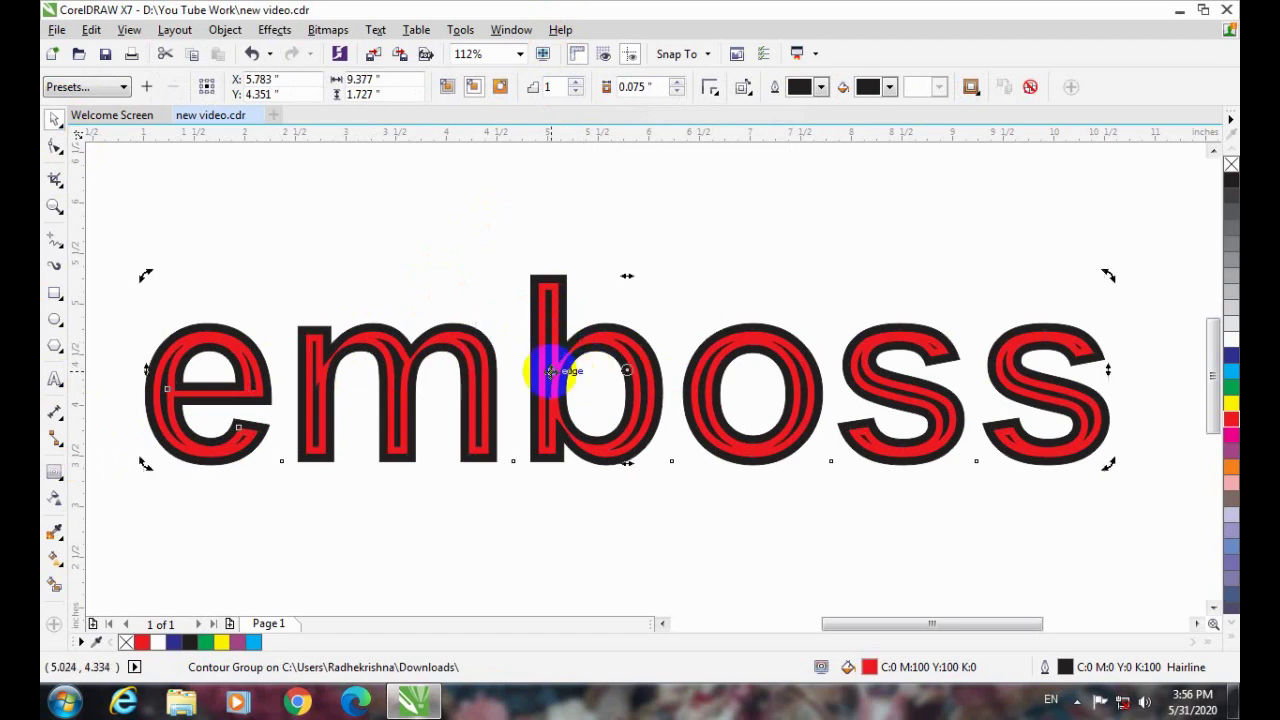
pyautogui.click(651, 277)
pyautogui.click(600, 343)
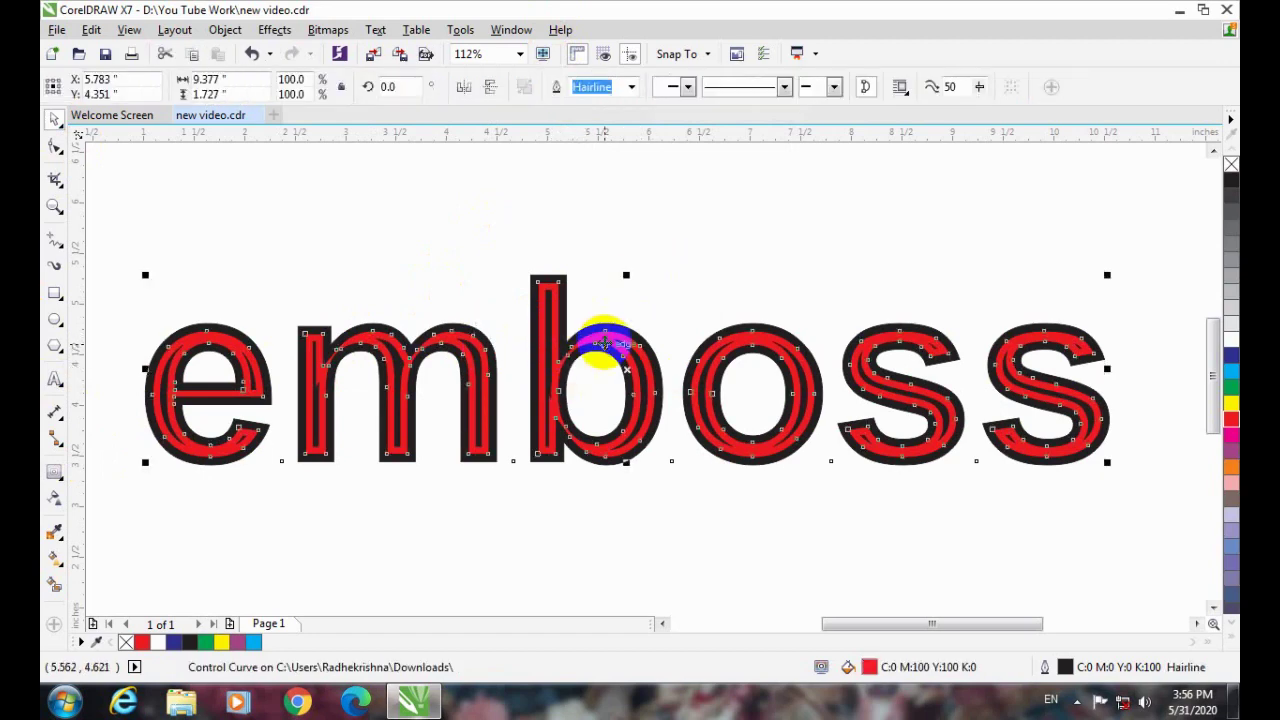
pyautogui.click(651, 318)
pyautogui.click(640, 370)
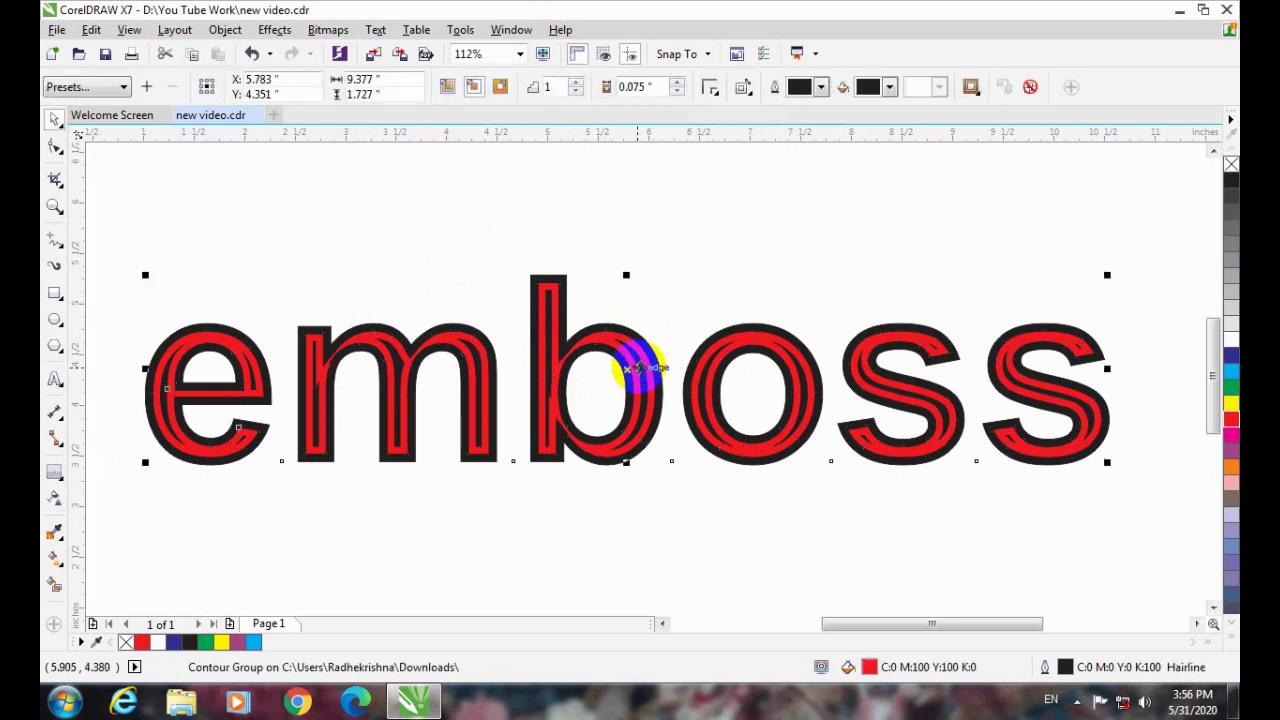
# - Try a white fill on the contour group inside the lettering and set its fill back to red
pyautogui.click(360, 258)
pyautogui.click(468, 342)
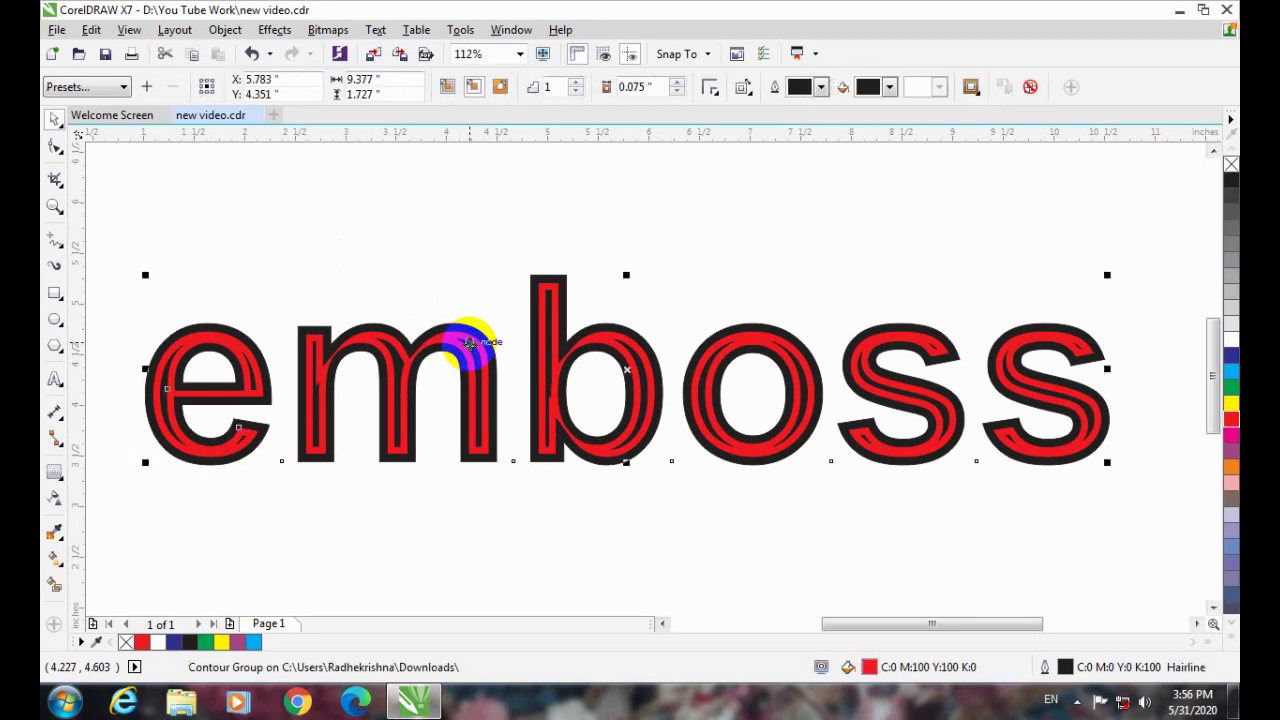
pyautogui.click(1231, 340)
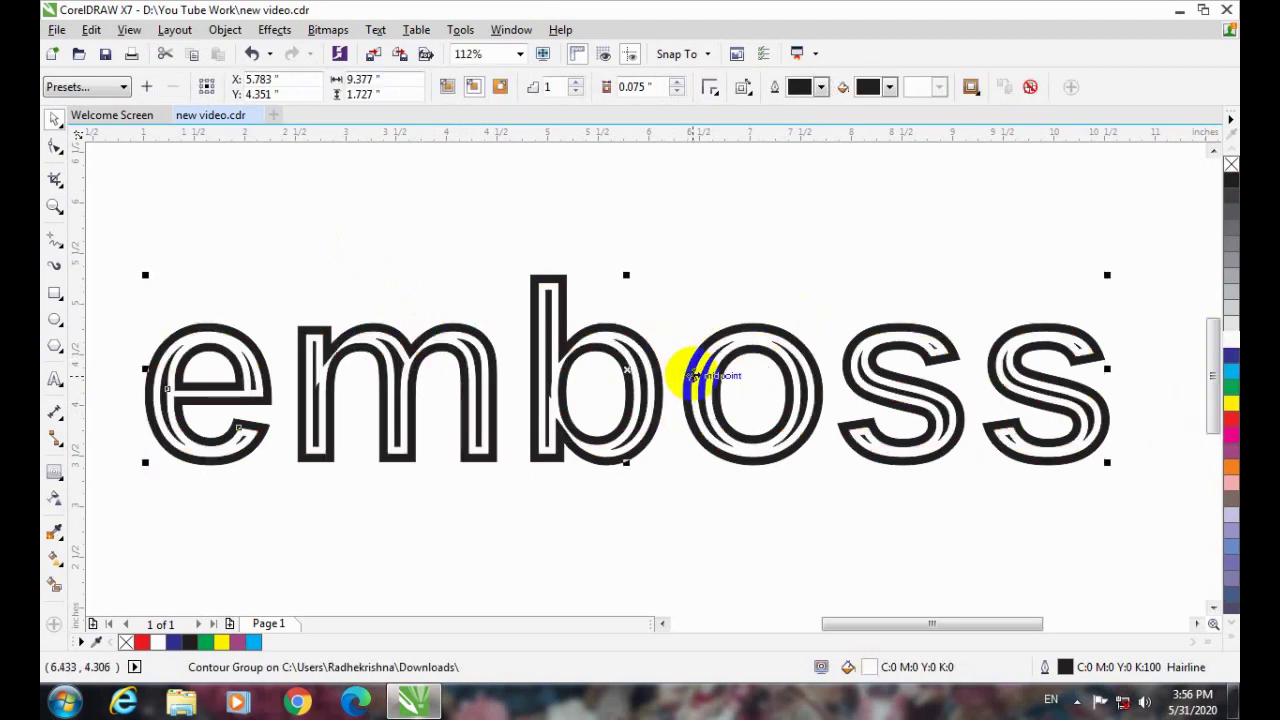
pyautogui.click(710, 352)
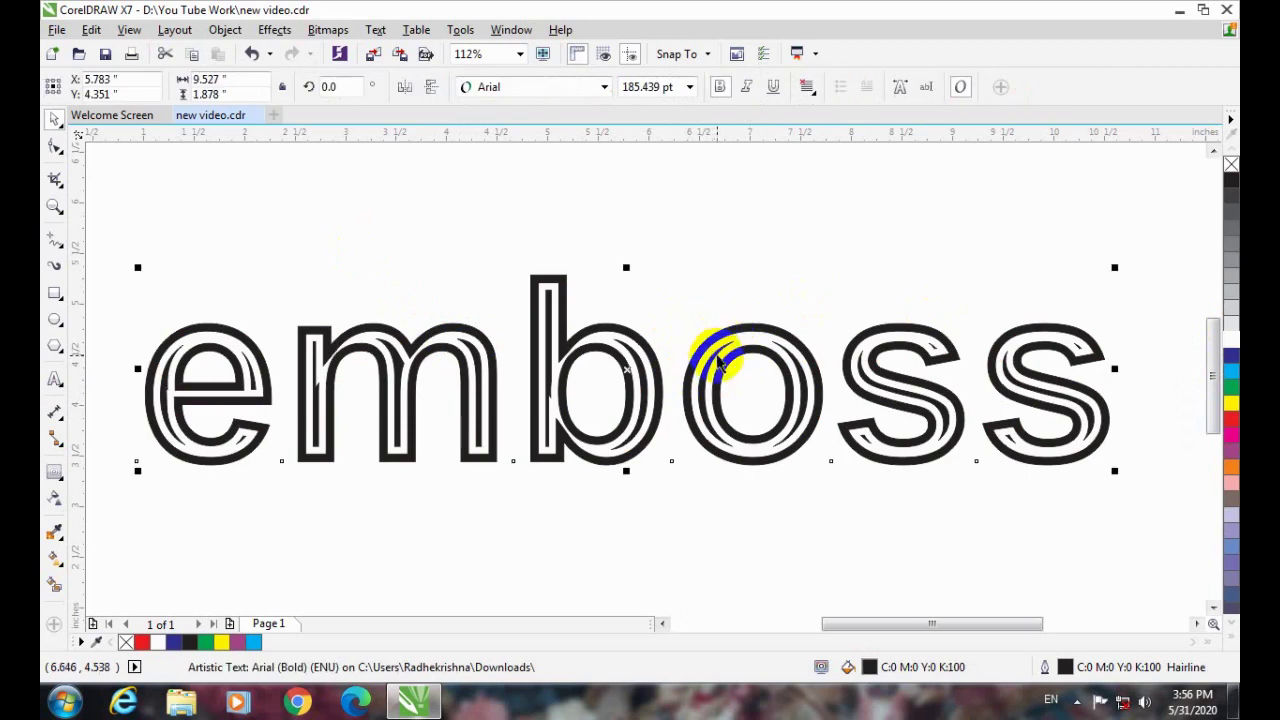
pyautogui.click(714, 352)
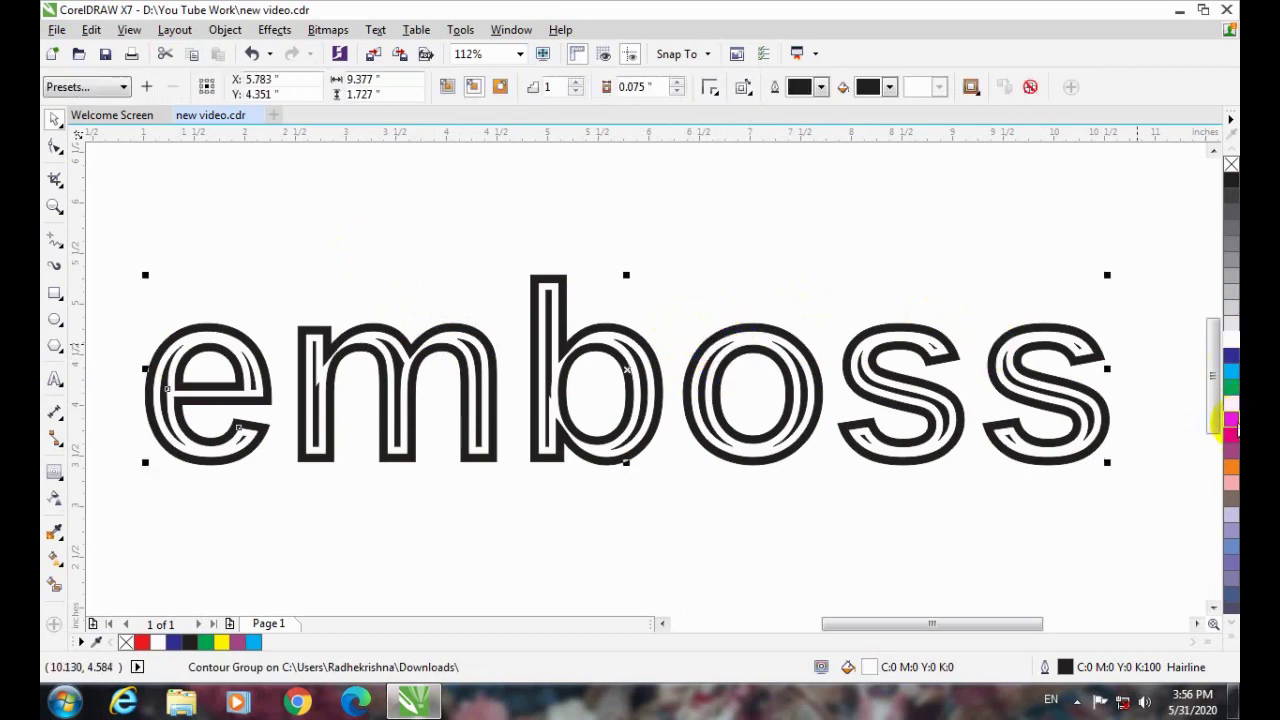
pyautogui.click(1229, 420)
pyautogui.click(943, 325)
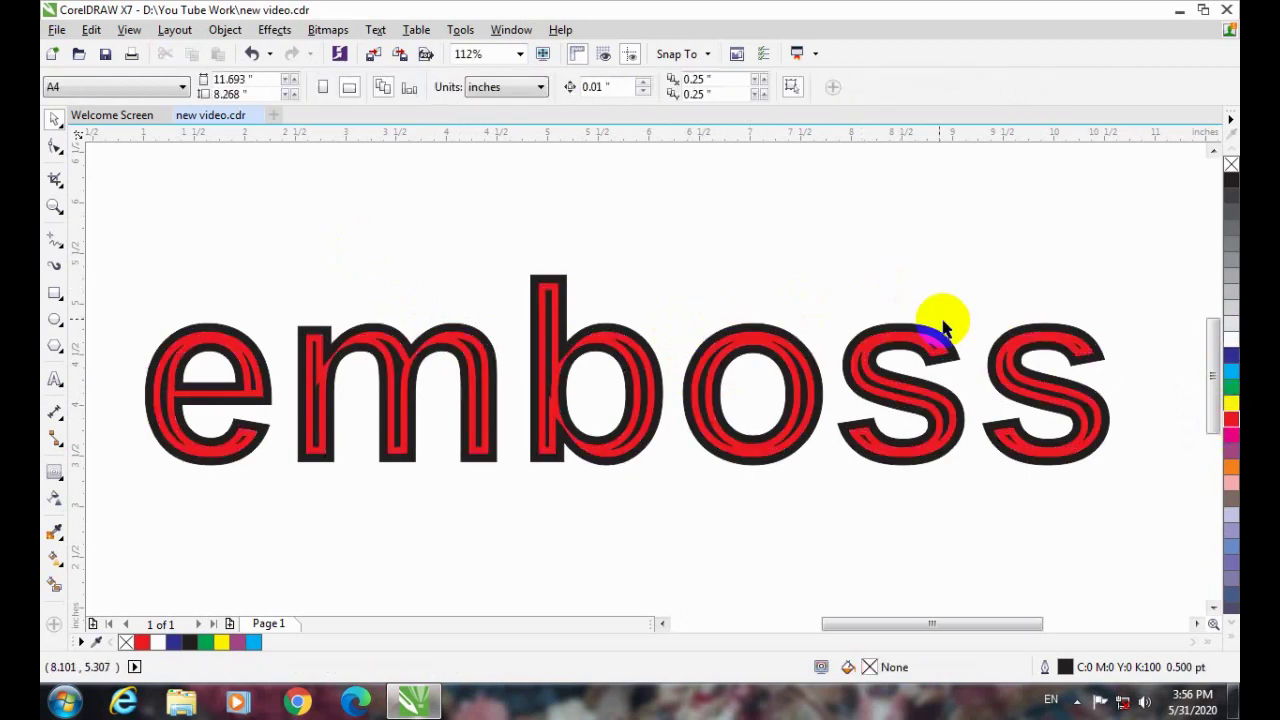
# - Break the contour group apart and fill the innermost curve with white
pyautogui.click(940, 407)
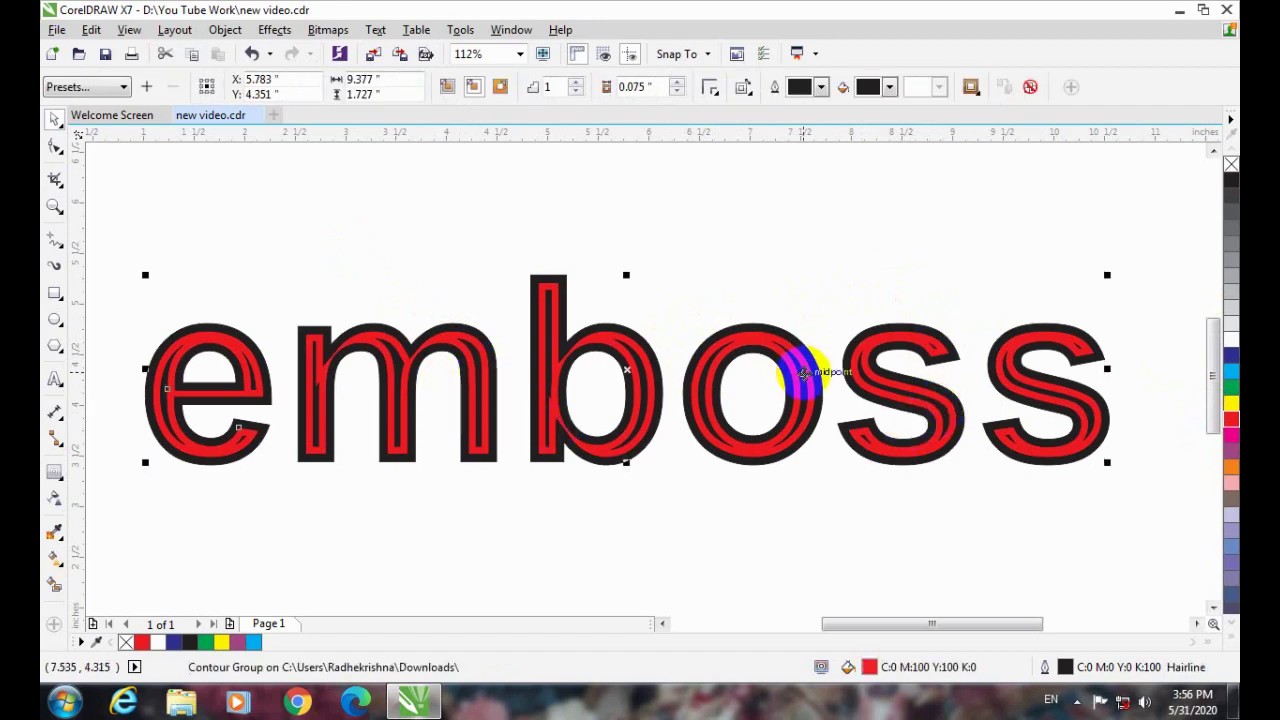
pyautogui.hotkey('ctrl', 'k')
pyautogui.click(786, 288)
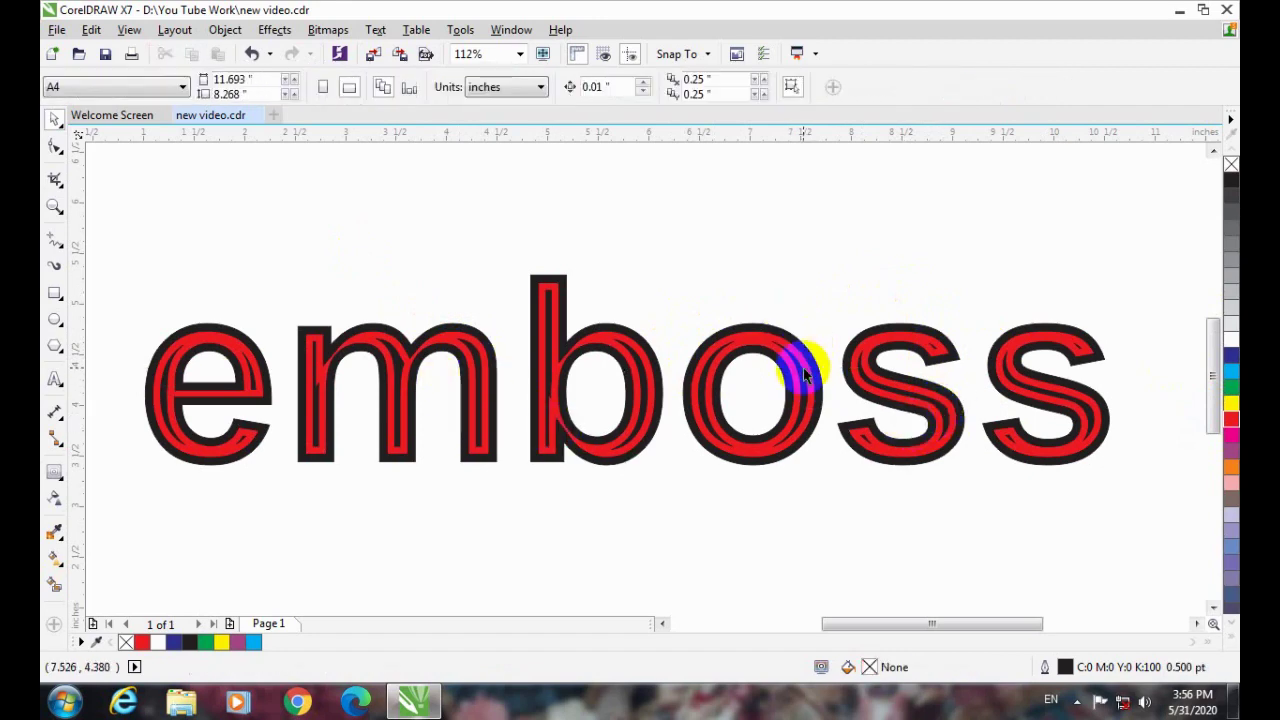
pyautogui.click(806, 390)
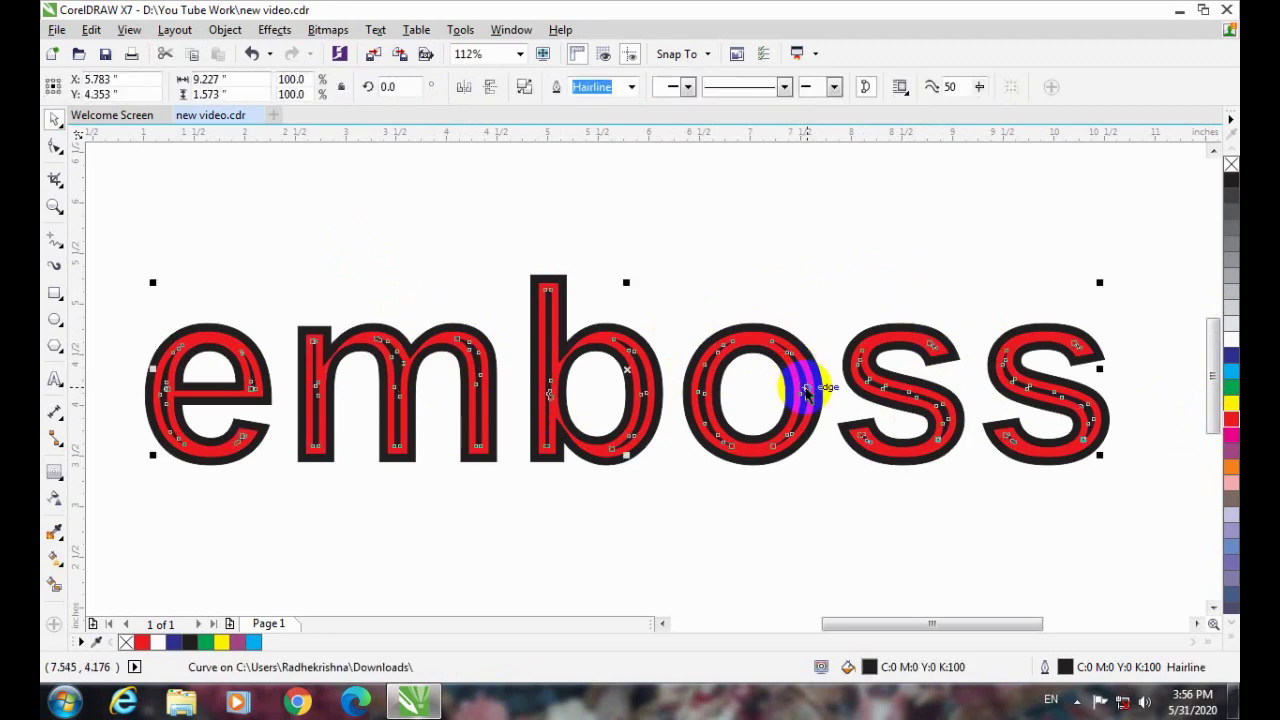
pyautogui.click(1232, 342)
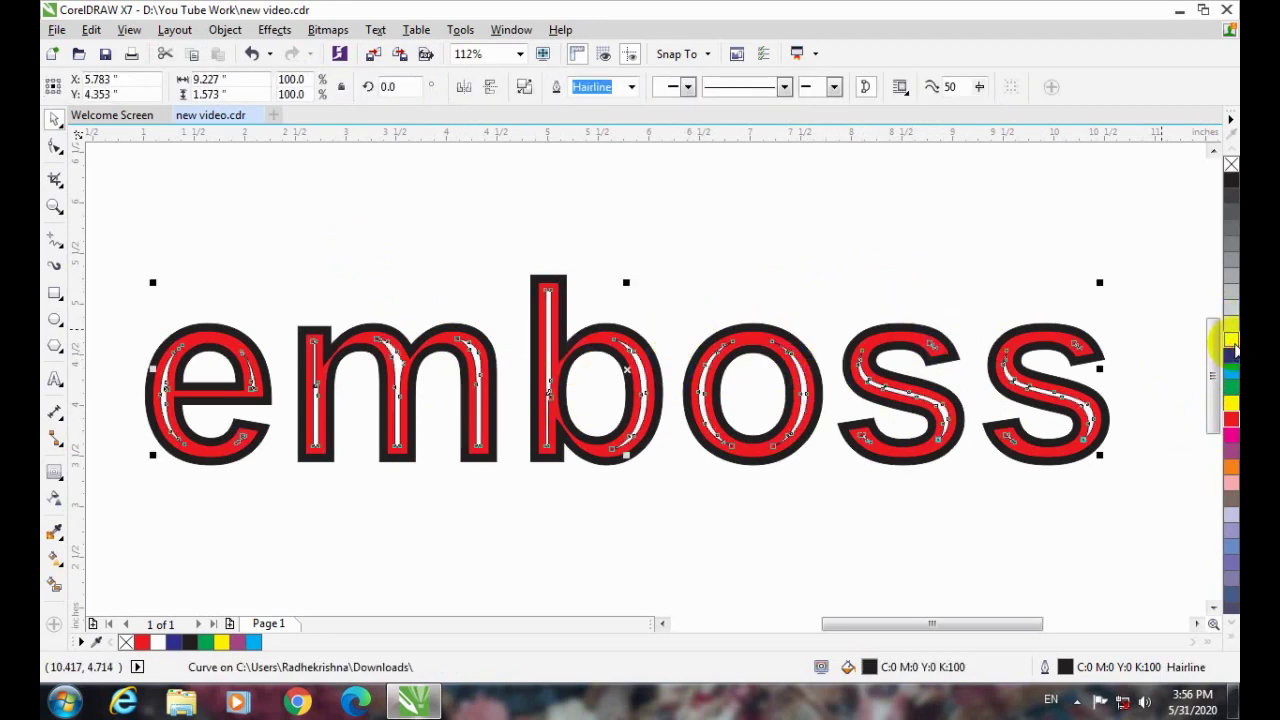
pyautogui.click(1190, 348)
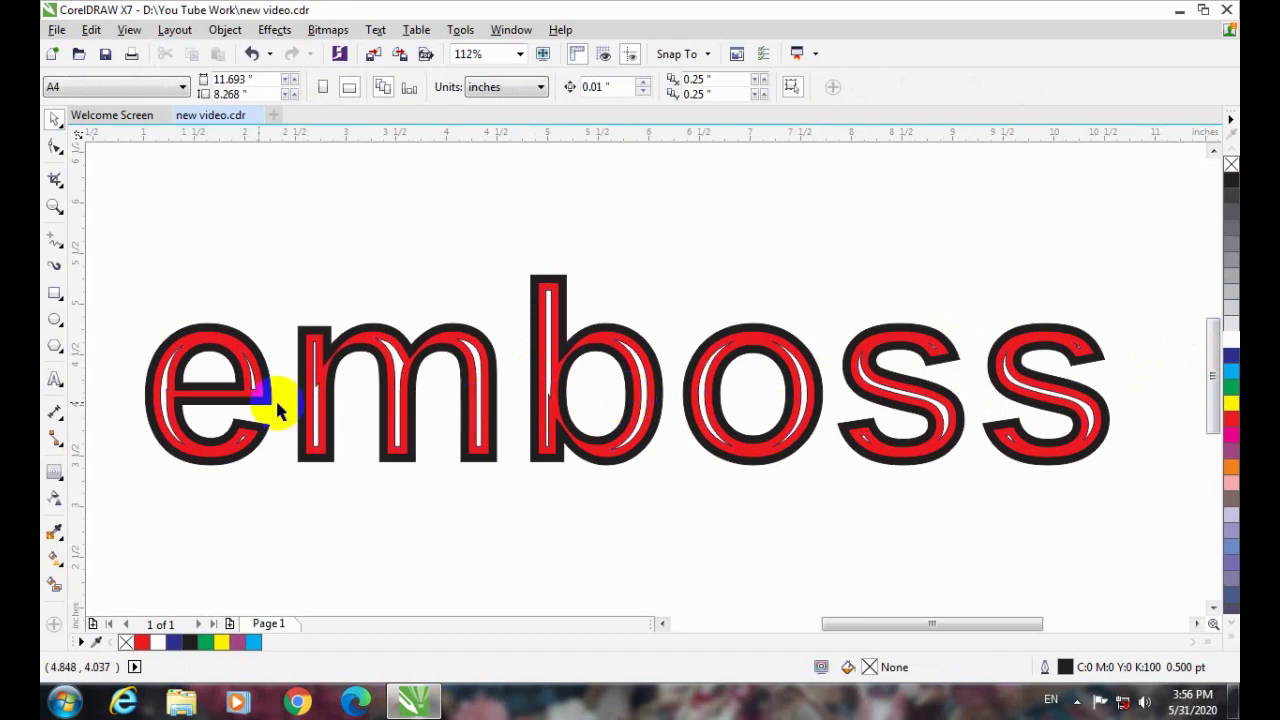
# - Remove the outline from the white highlight curve
pyautogui.click(166, 400)
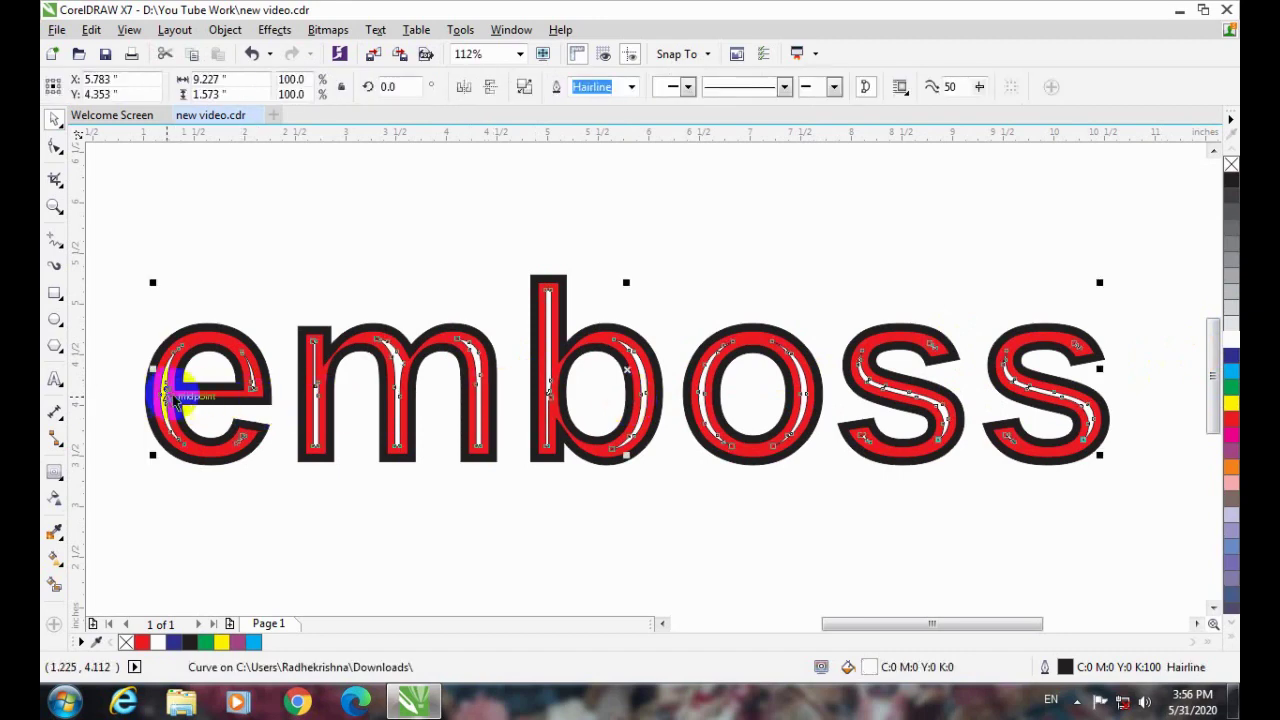
pyautogui.rightClick(1230, 165)
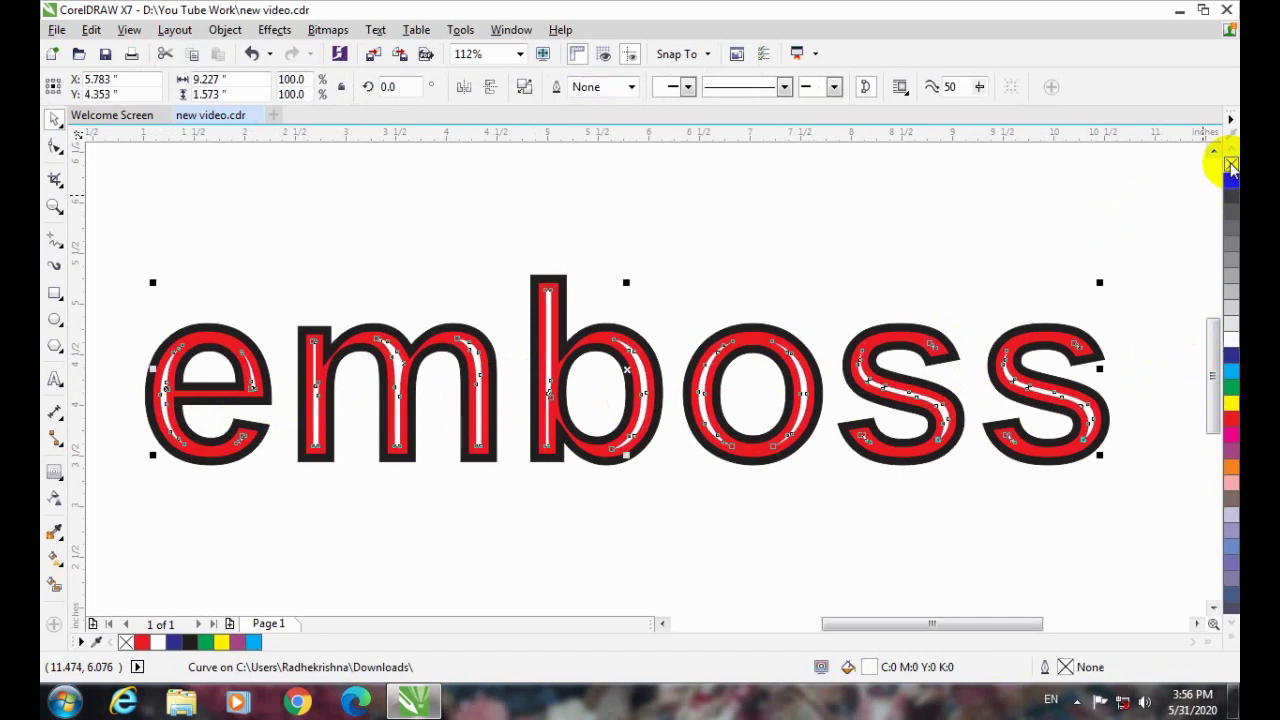
pyautogui.click(1171, 257)
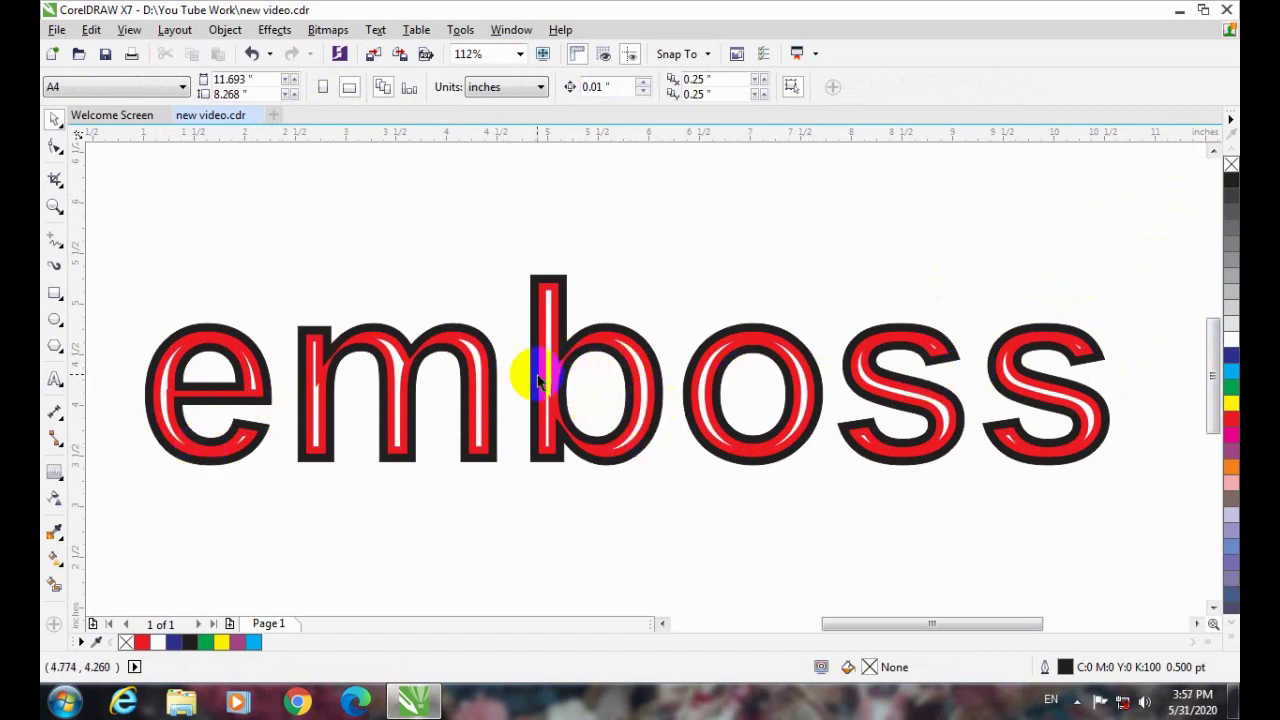
# - Try combining the white highlight curve with the red curve, undo that, and group the two curves instead
pyautogui.click(163, 397)
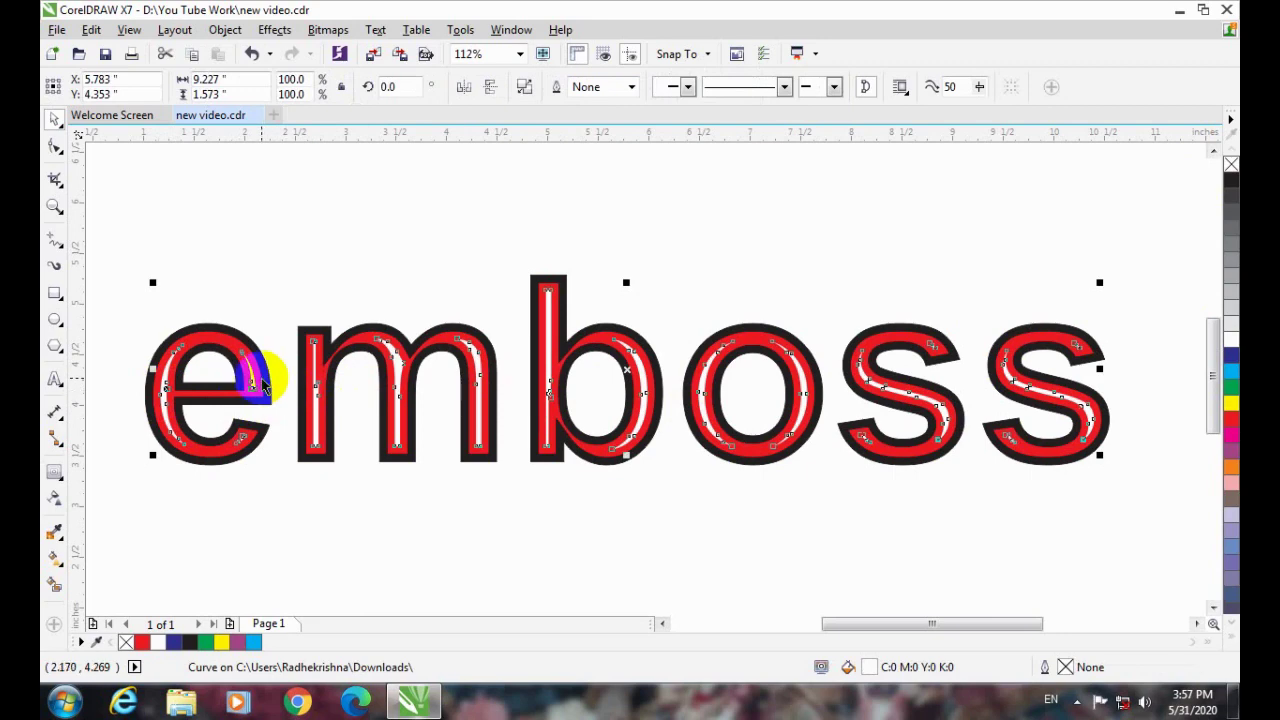
pyautogui.keyDown('shift'); pyautogui.click(203, 337); pyautogui.keyUp('shift')
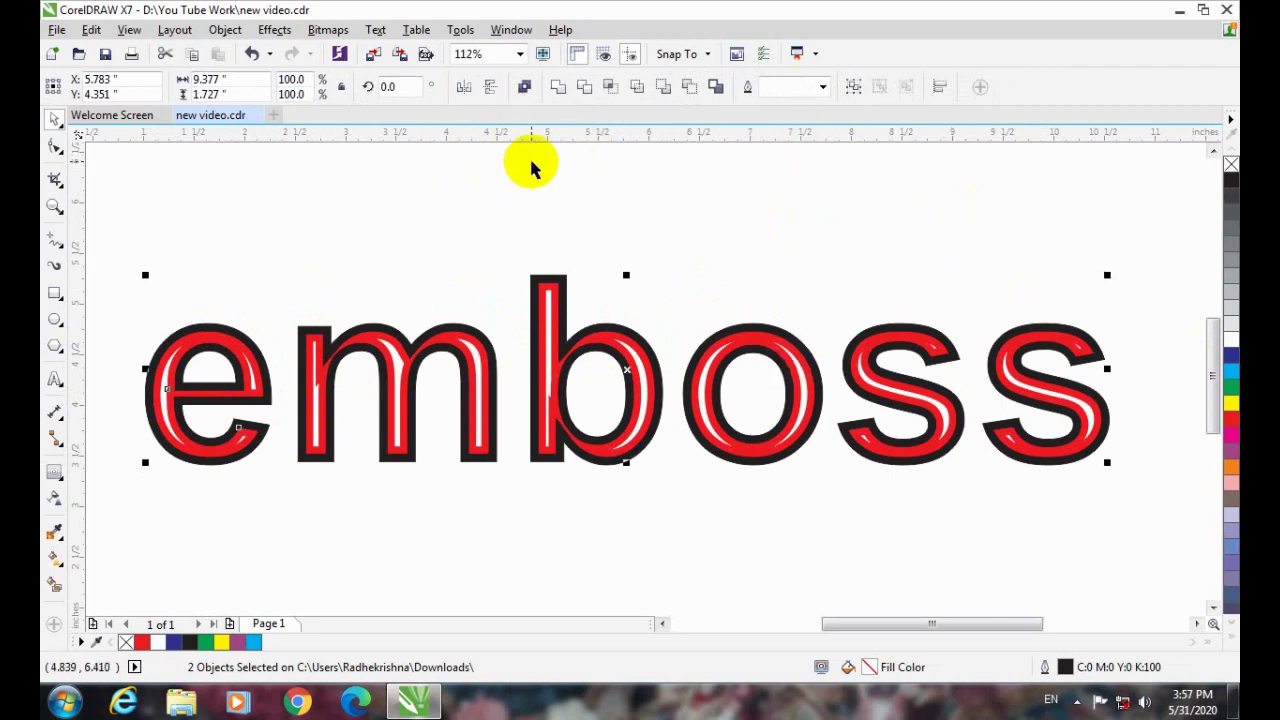
pyautogui.hotkey('ctrl', 'l')
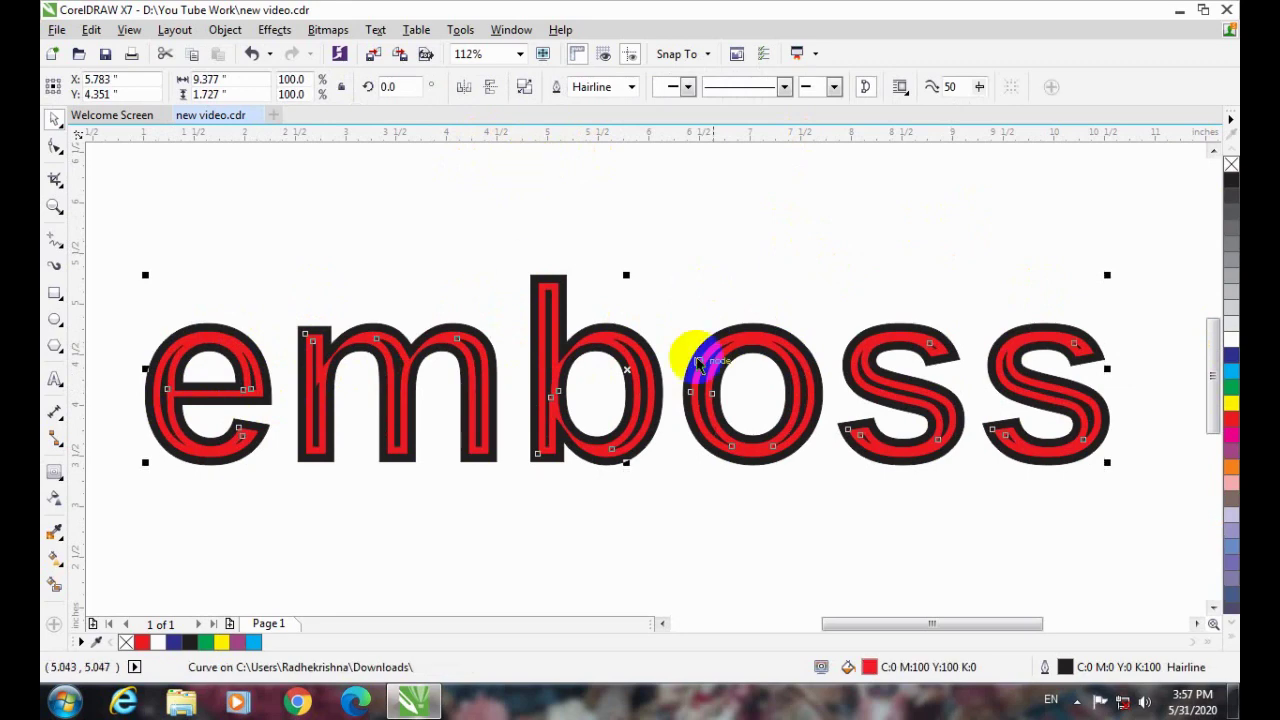
pyautogui.hotkey('ctrl', 'z')
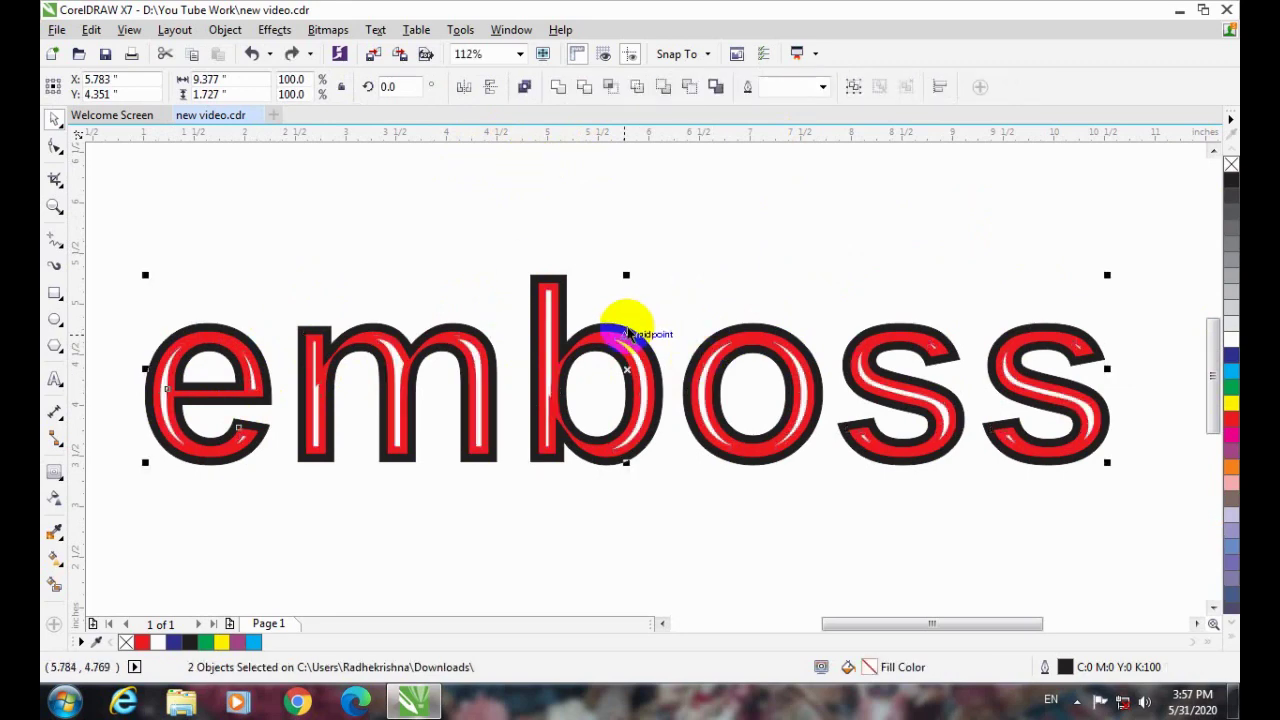
pyautogui.hotkey('ctrl', 'g')
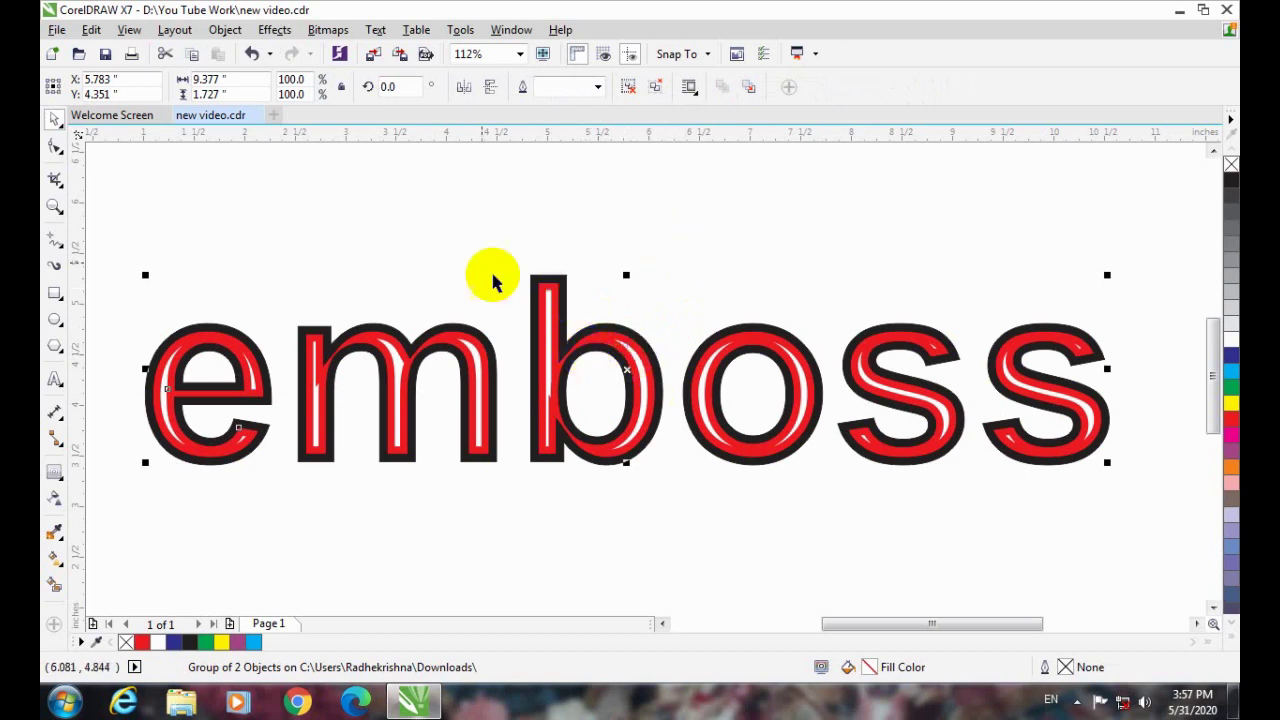
# - Convert the grouped red and white curves to a 300 dpi CMYK bitmap with anti-aliasing and a transparent background
pyautogui.click(550, 215)
pyautogui.click(547, 310)
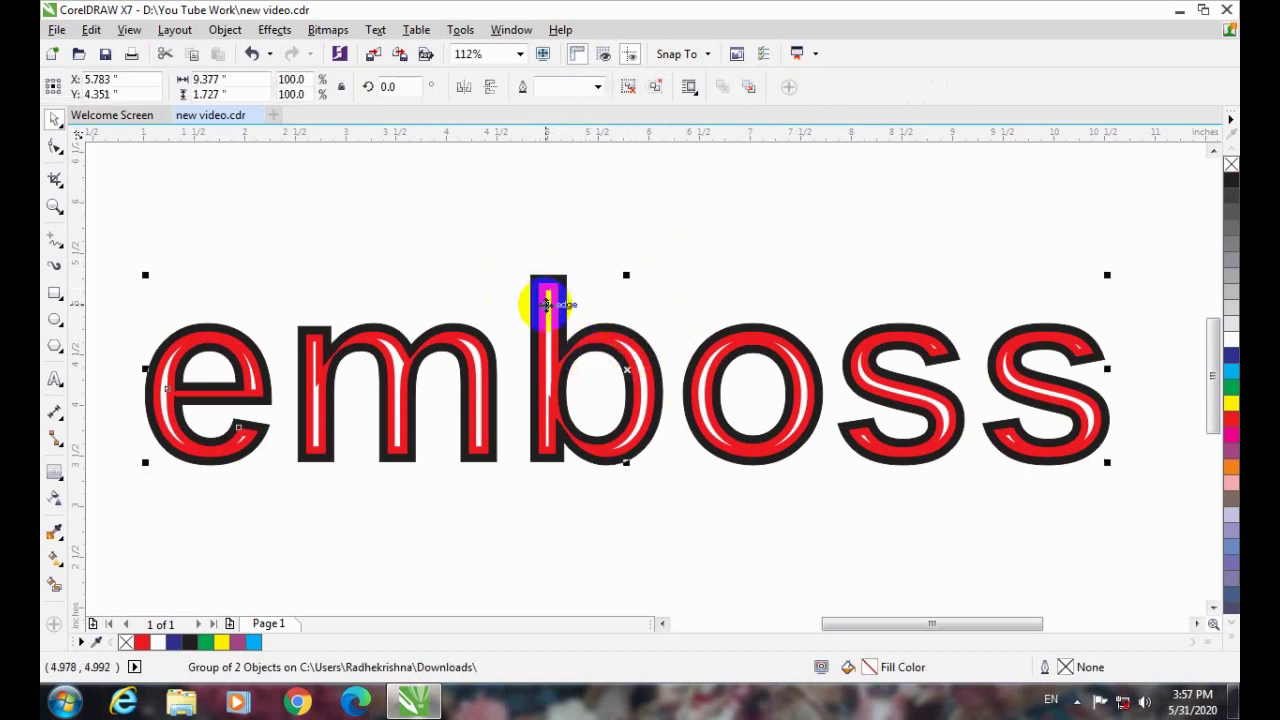
pyautogui.click(330, 30)
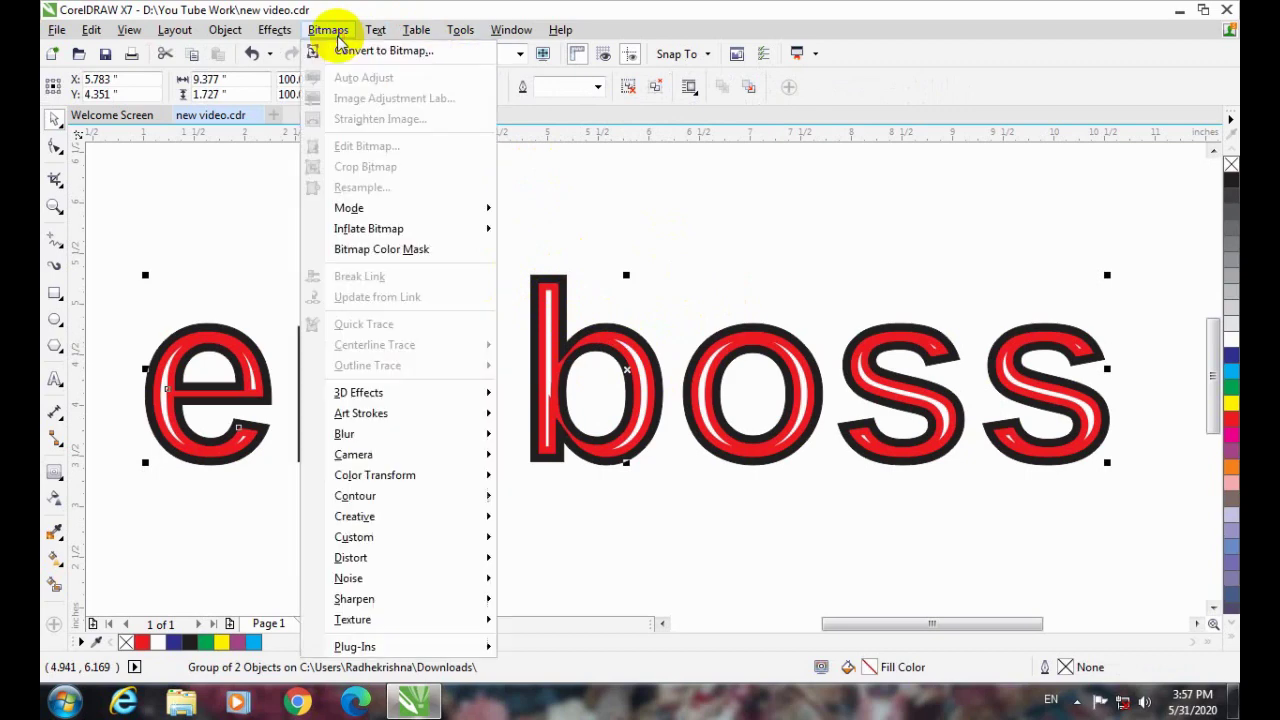
pyautogui.click(345, 47)
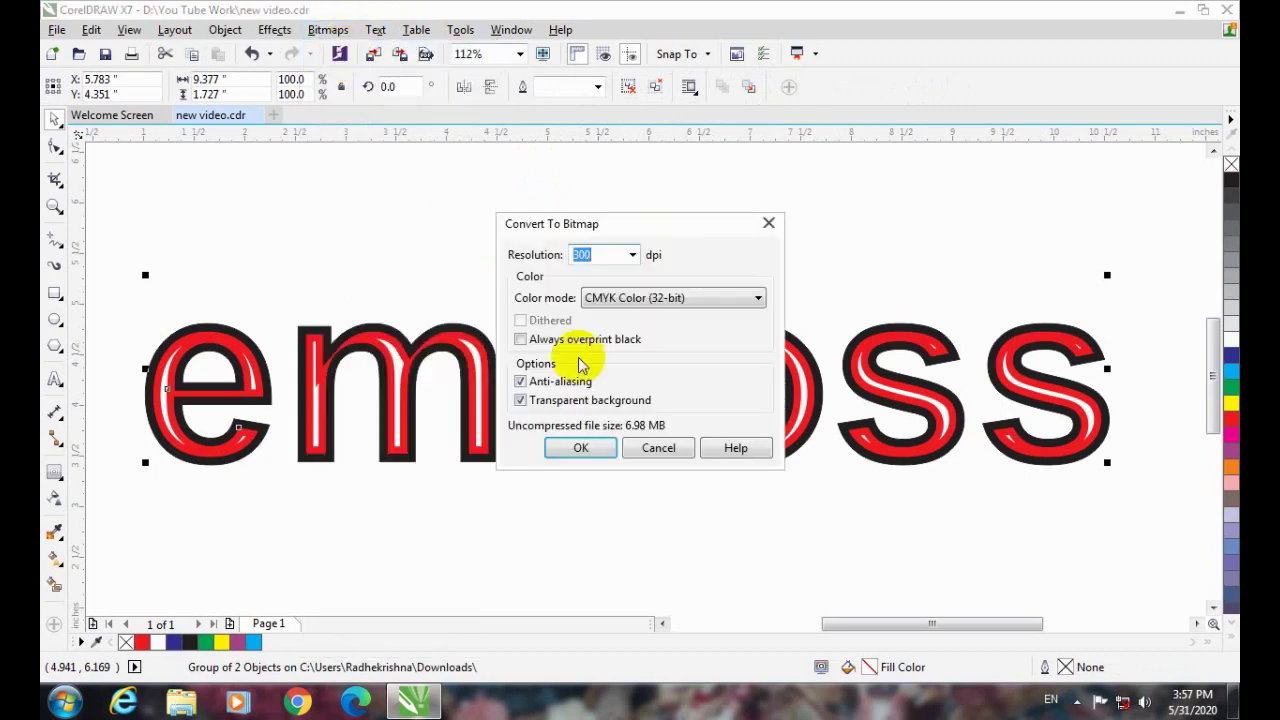
pyautogui.click(581, 448)
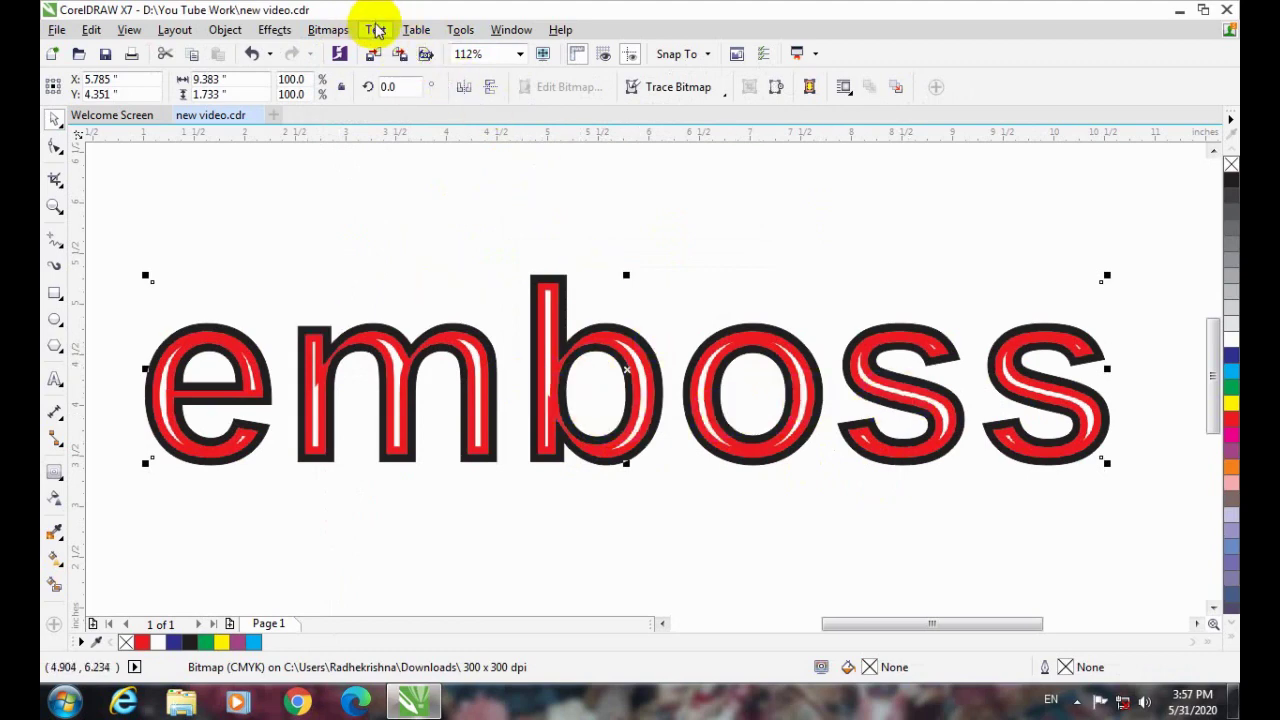
# - Apply the Emboss 3D effect to the bitmap with depth 13, level 182, direction 5 and original color
pyautogui.click(325, 32)
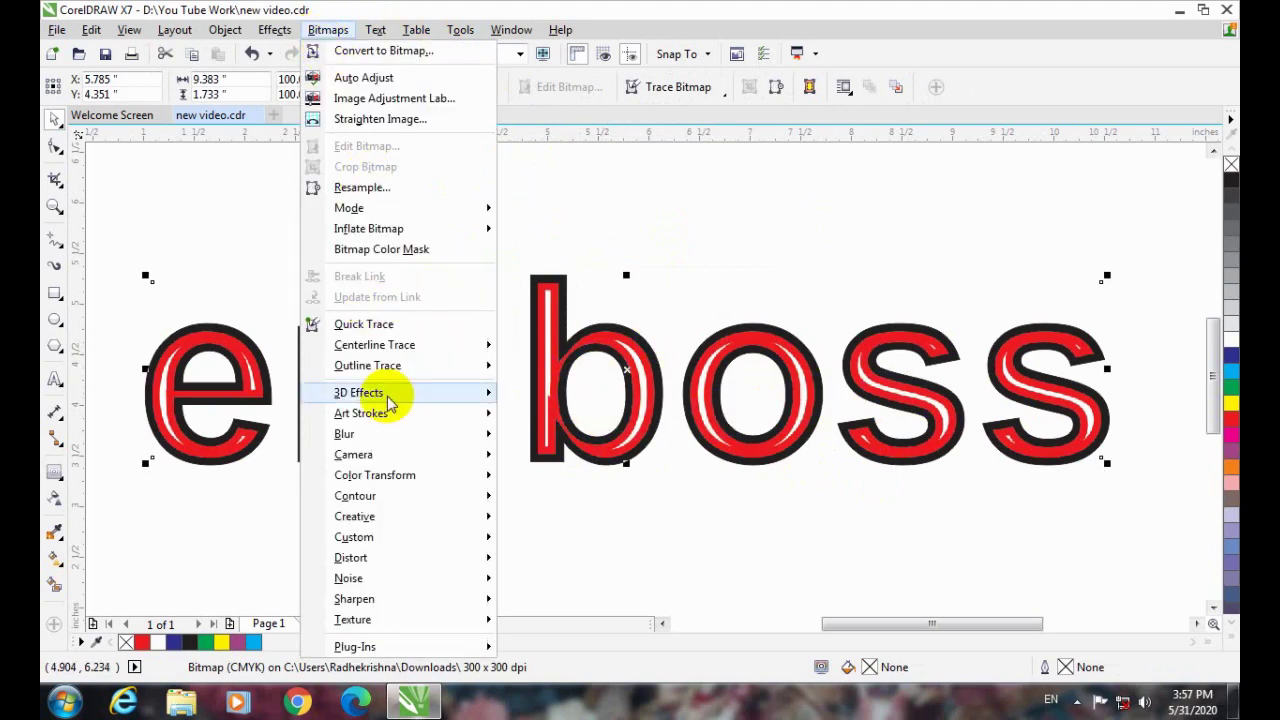
pyautogui.moveTo(400, 393)
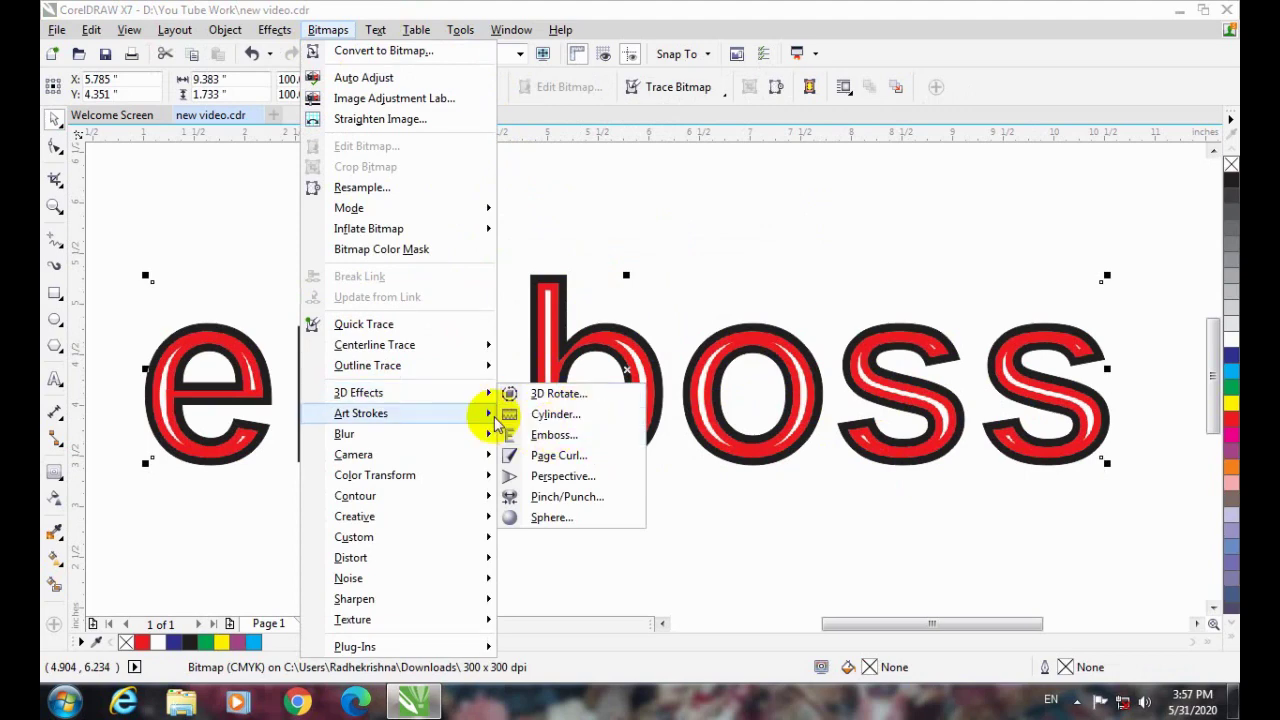
pyautogui.click(558, 435)
pyautogui.moveTo(584, 246); pyautogui.dragTo(741, 24)
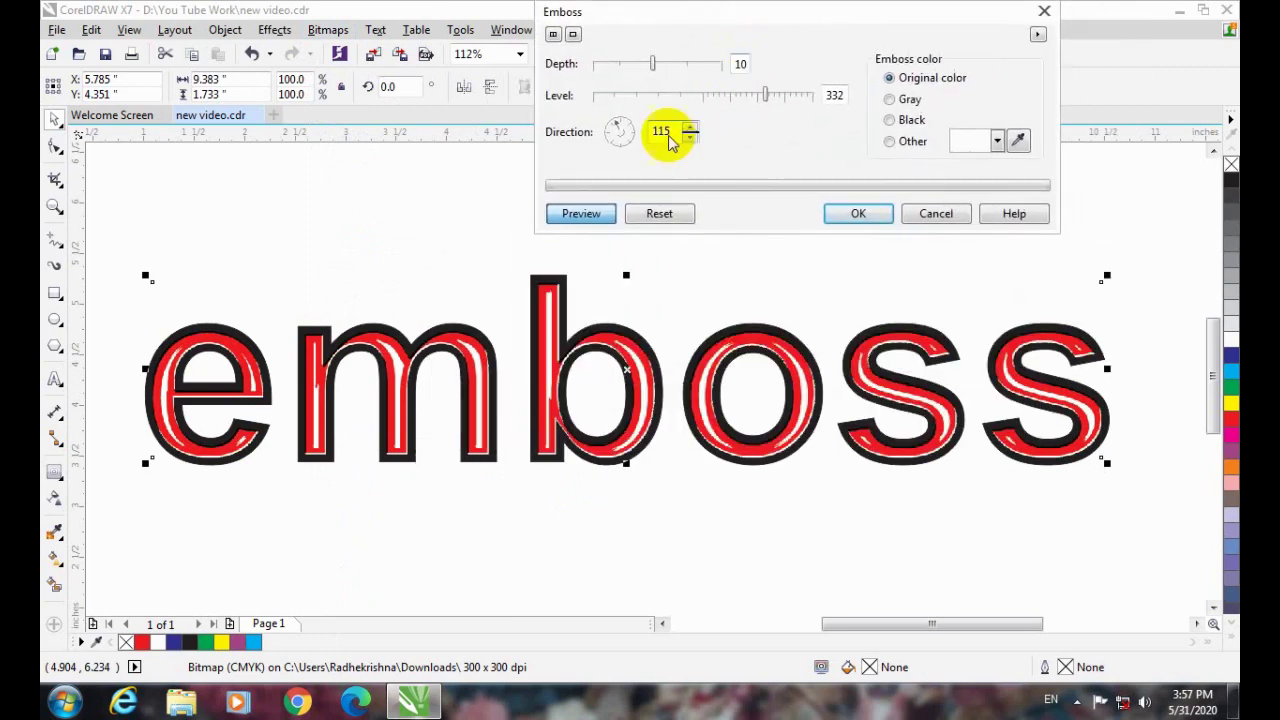
pyautogui.moveTo(655, 62)
pyautogui.mouseDown()
pyautogui.moveTo(708, 67)
pyautogui.moveTo(672, 62)
pyautogui.mouseUp()
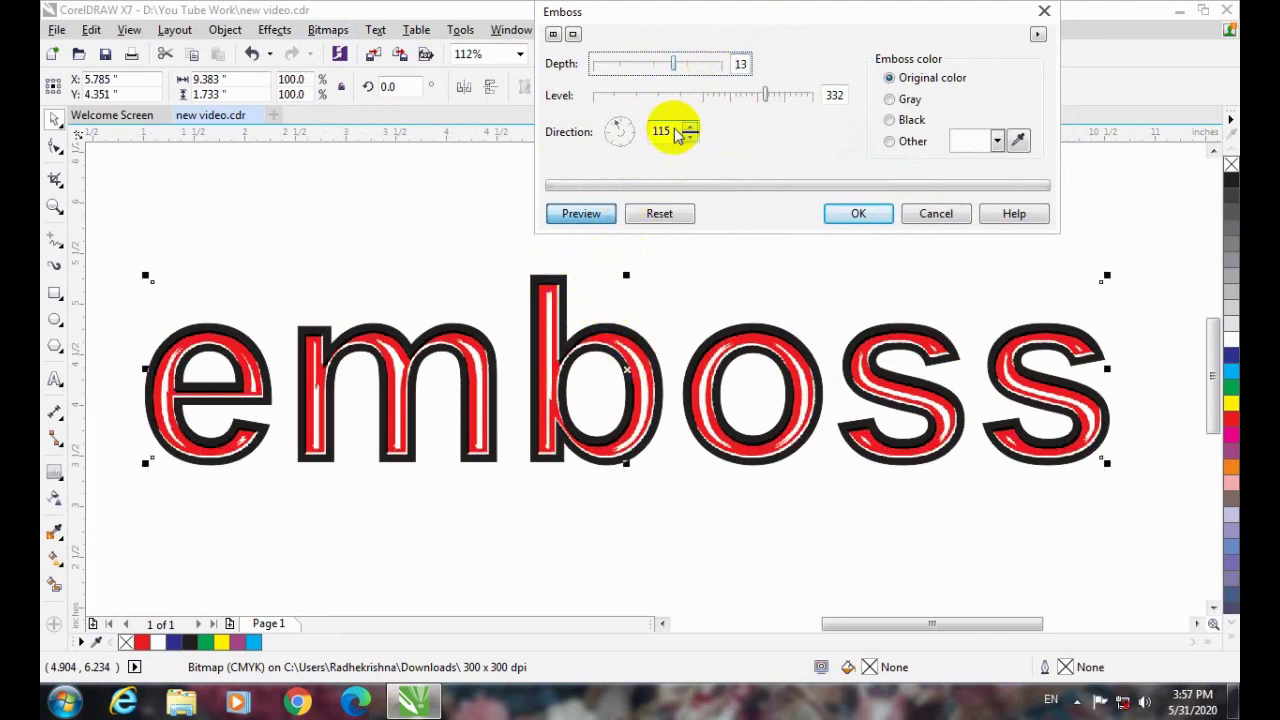
pyautogui.click(737, 98)
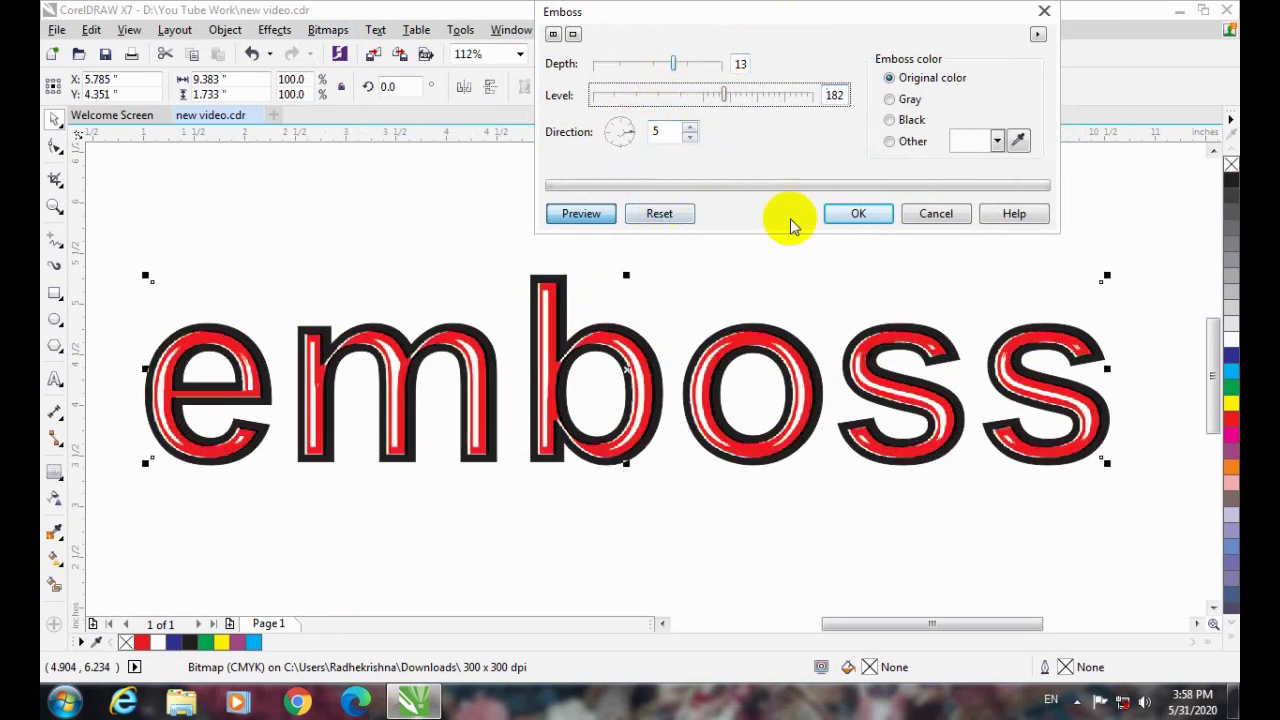
pyautogui.click(858, 214)
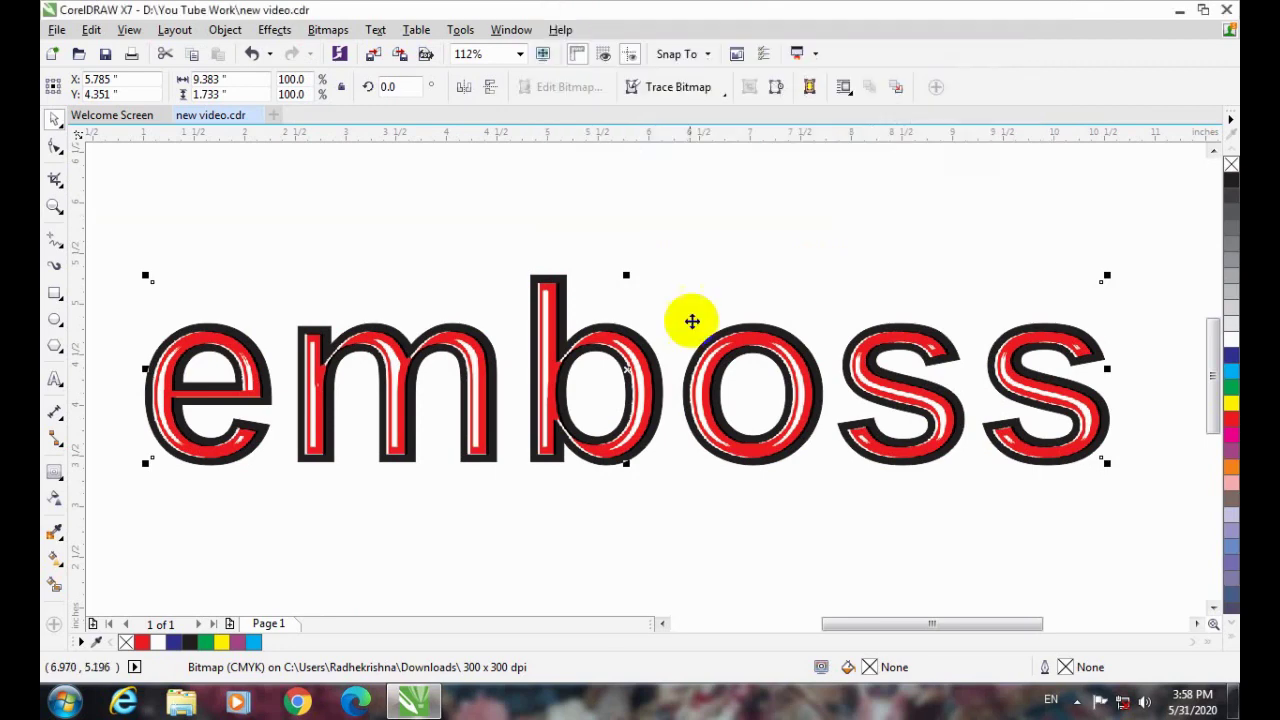
# - Try lighter grays on the base text behind the bitmap and settle on a 60% black fill
pyautogui.click(633, 195)
pyautogui.click(556, 280)
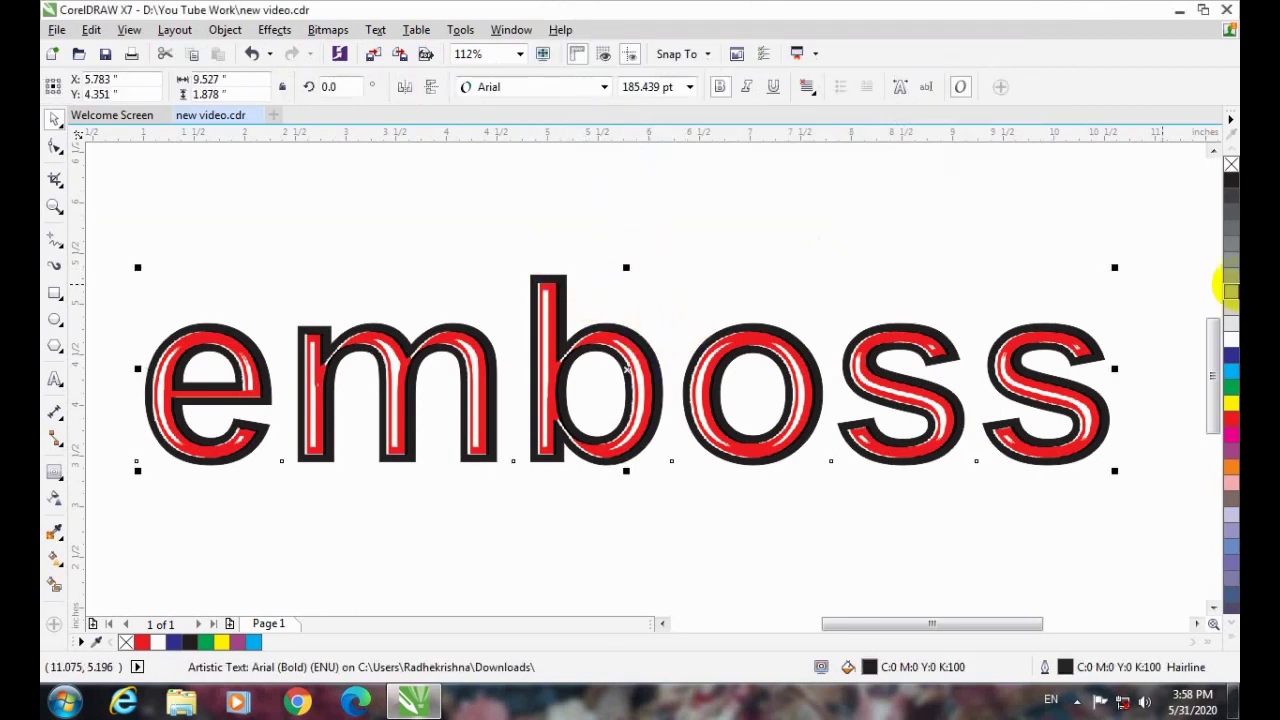
pyautogui.click(1231, 322)
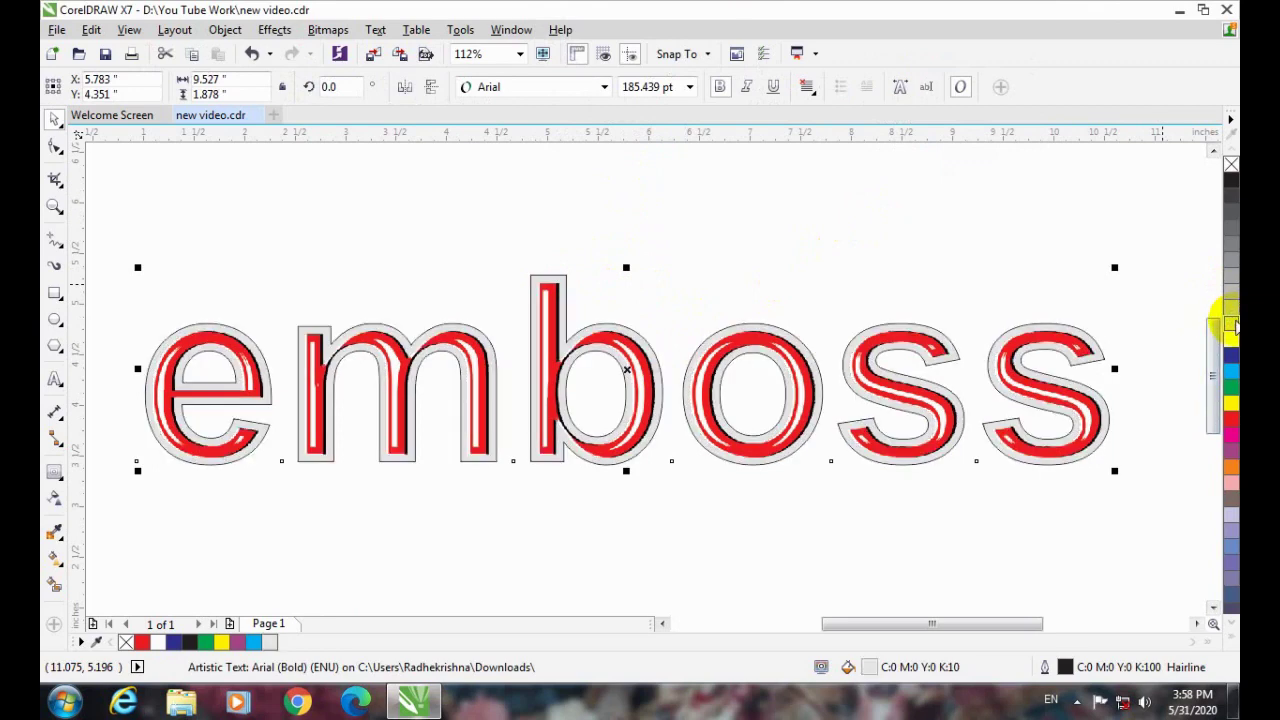
pyautogui.click(1231, 308)
pyautogui.click(1231, 292)
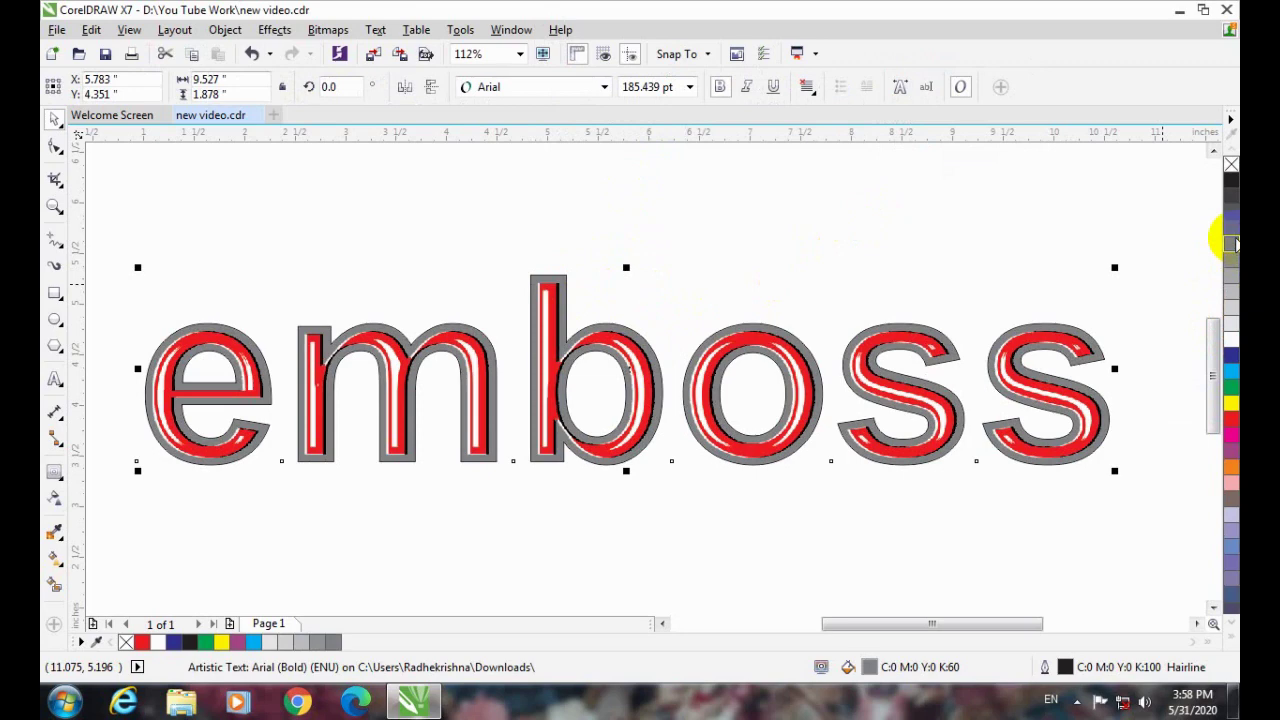
pyautogui.click(894, 250)
pyautogui.click(1080, 340)
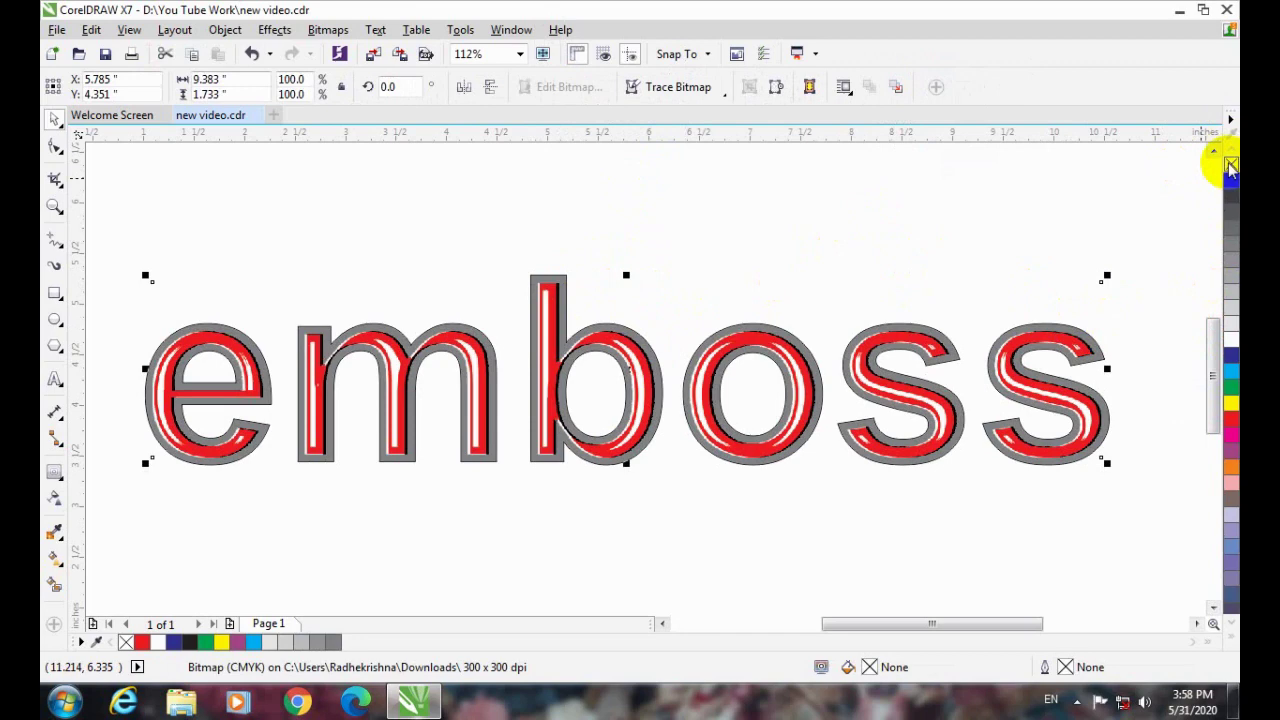
pyautogui.click(1106, 206)
pyautogui.click(1086, 362)
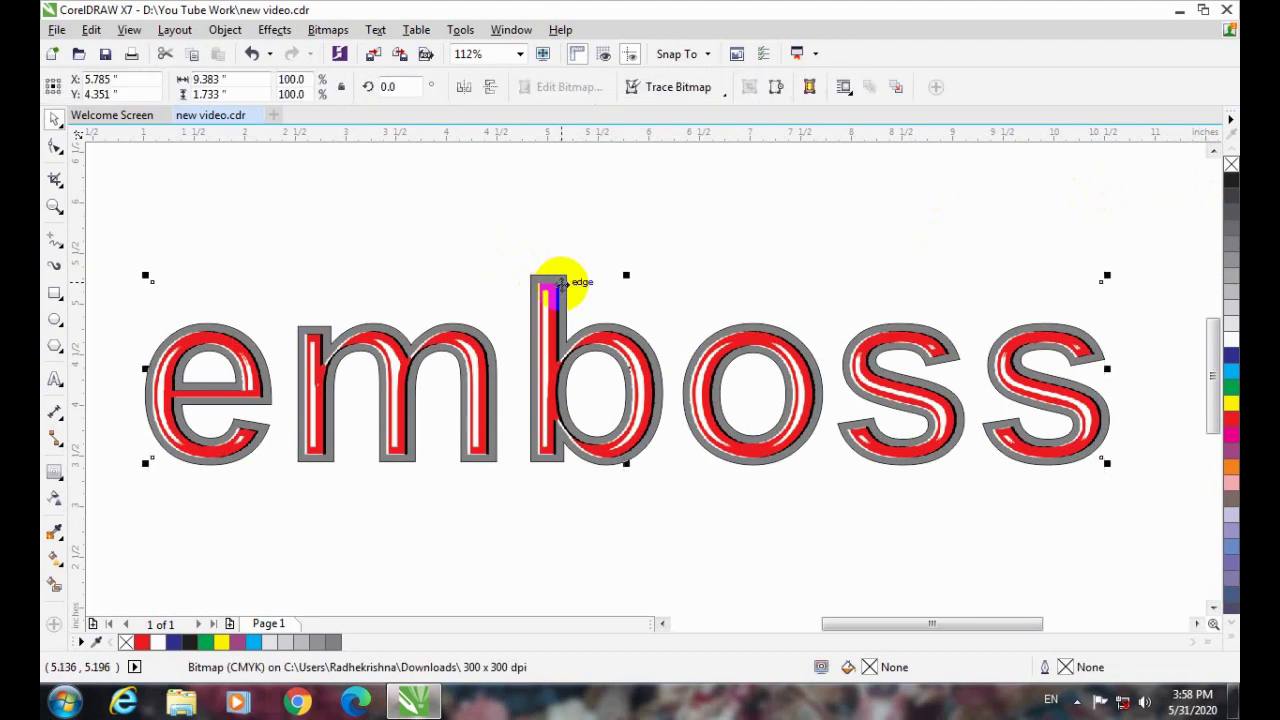
pyautogui.press('F12')
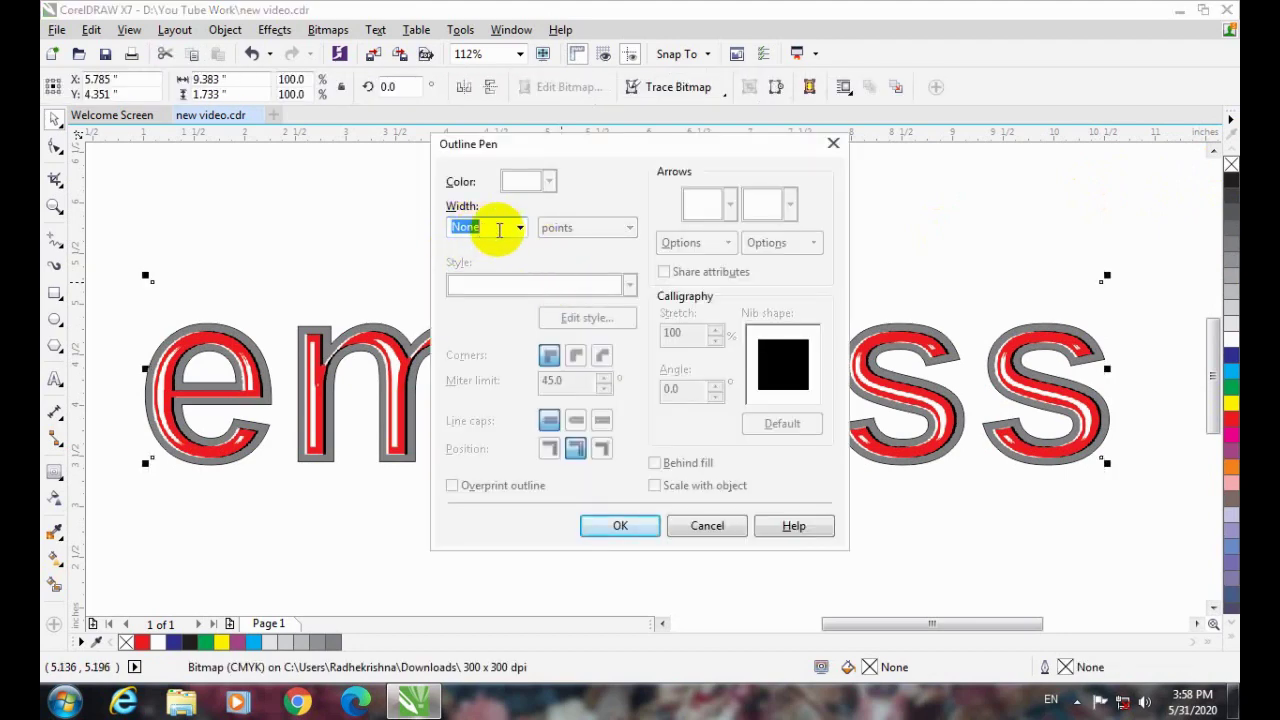
pyautogui.click(620, 526)
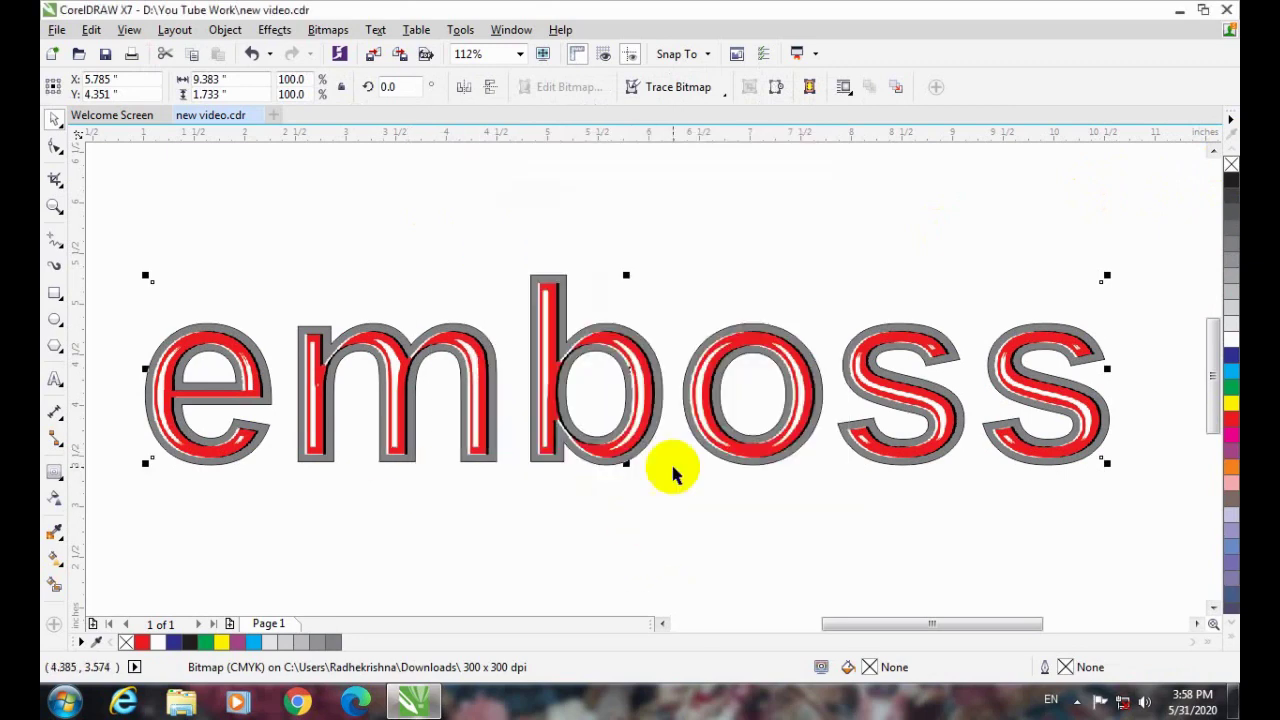
# - Apply a second Emboss effect to the lettering bitmap with depth 11, level 391, direction 58 and original color
pyautogui.click(785, 566)
pyautogui.click(635, 415)
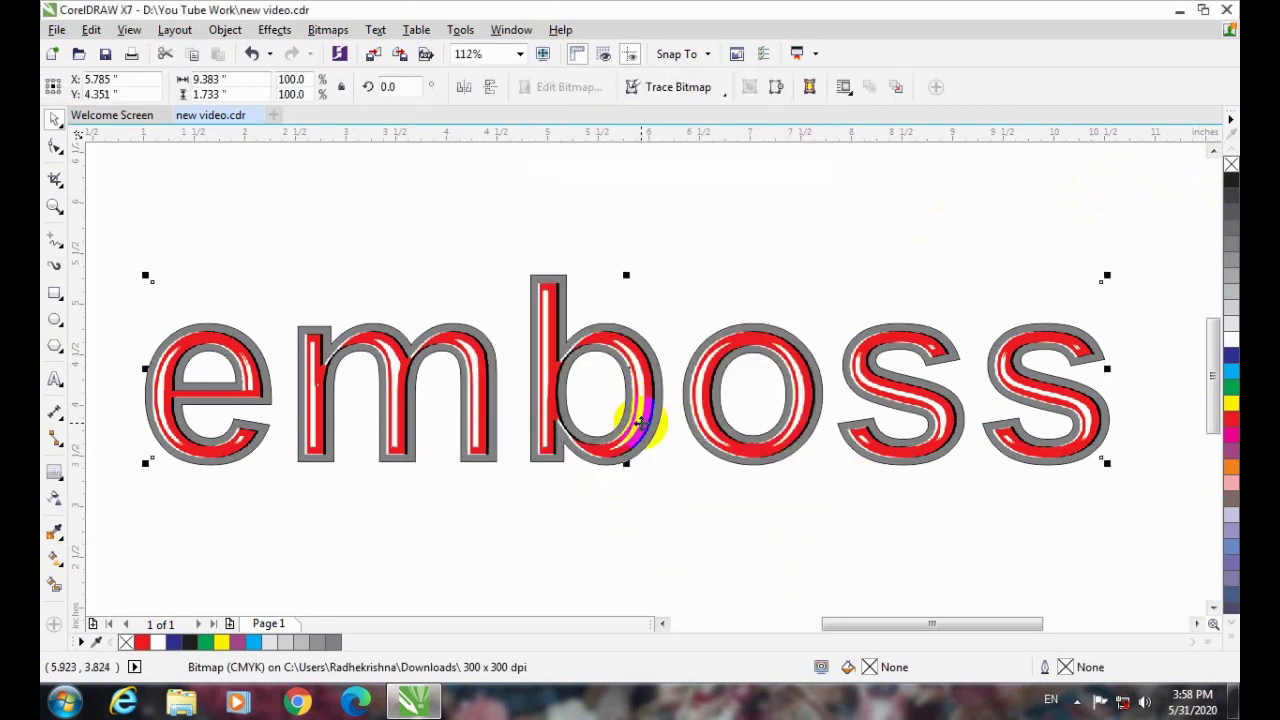
pyautogui.click(328, 32)
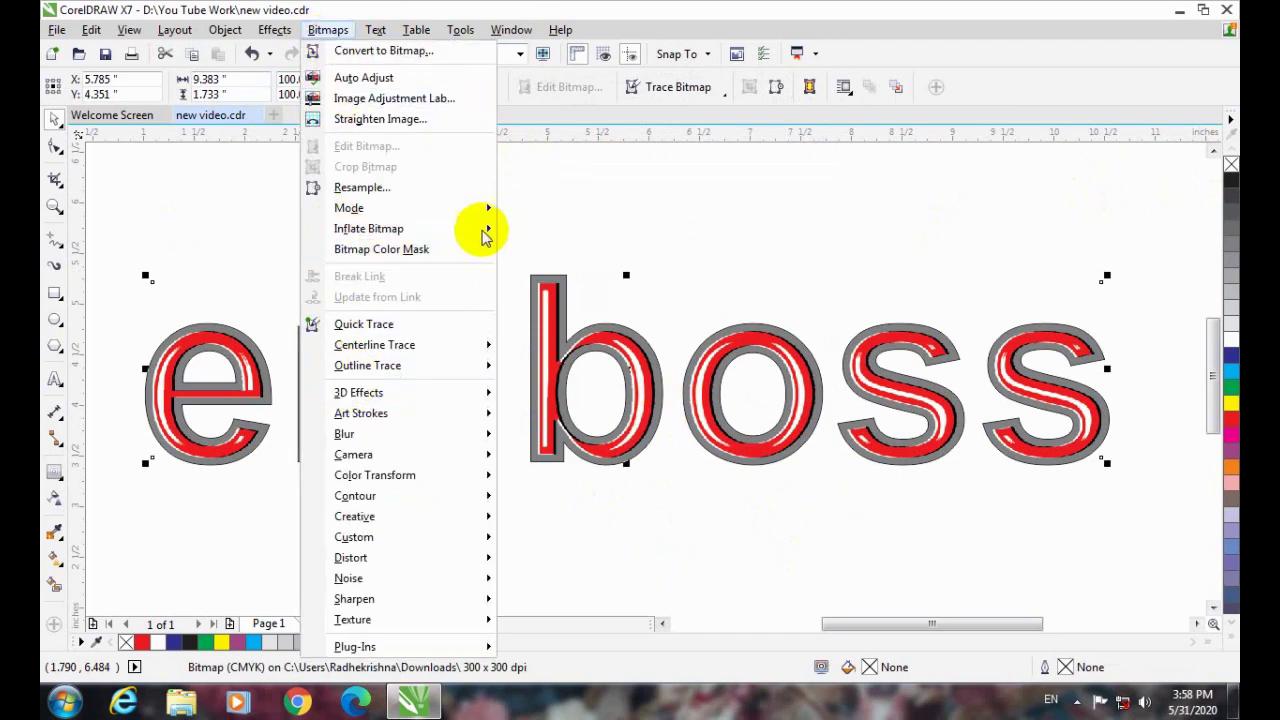
pyautogui.moveTo(443, 394)
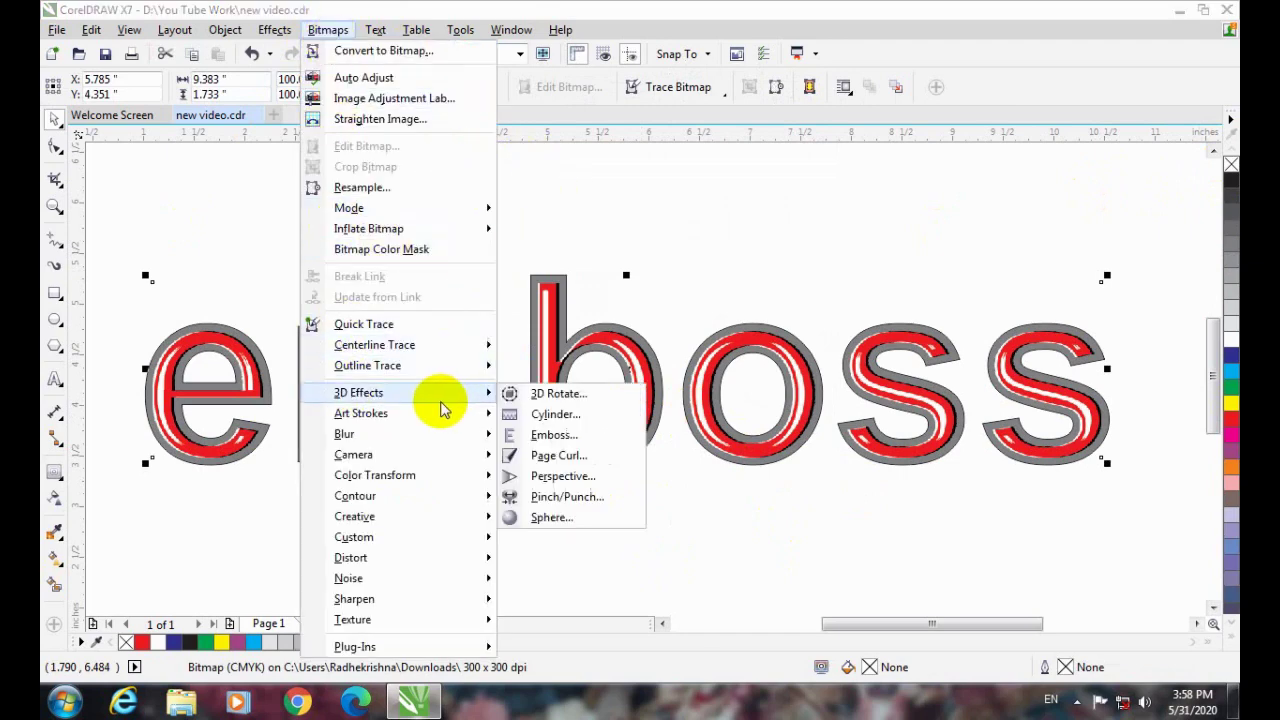
pyautogui.click(553, 435)
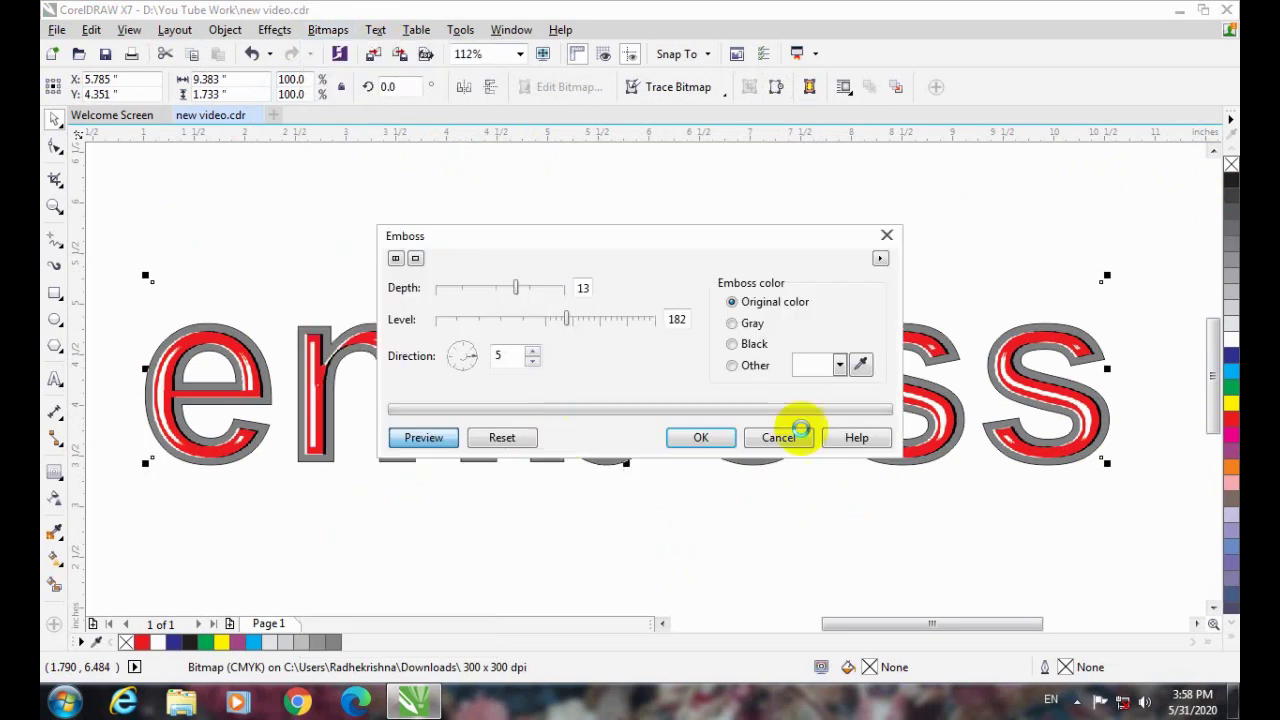
pyautogui.moveTo(580, 250); pyautogui.dragTo(732, 25)
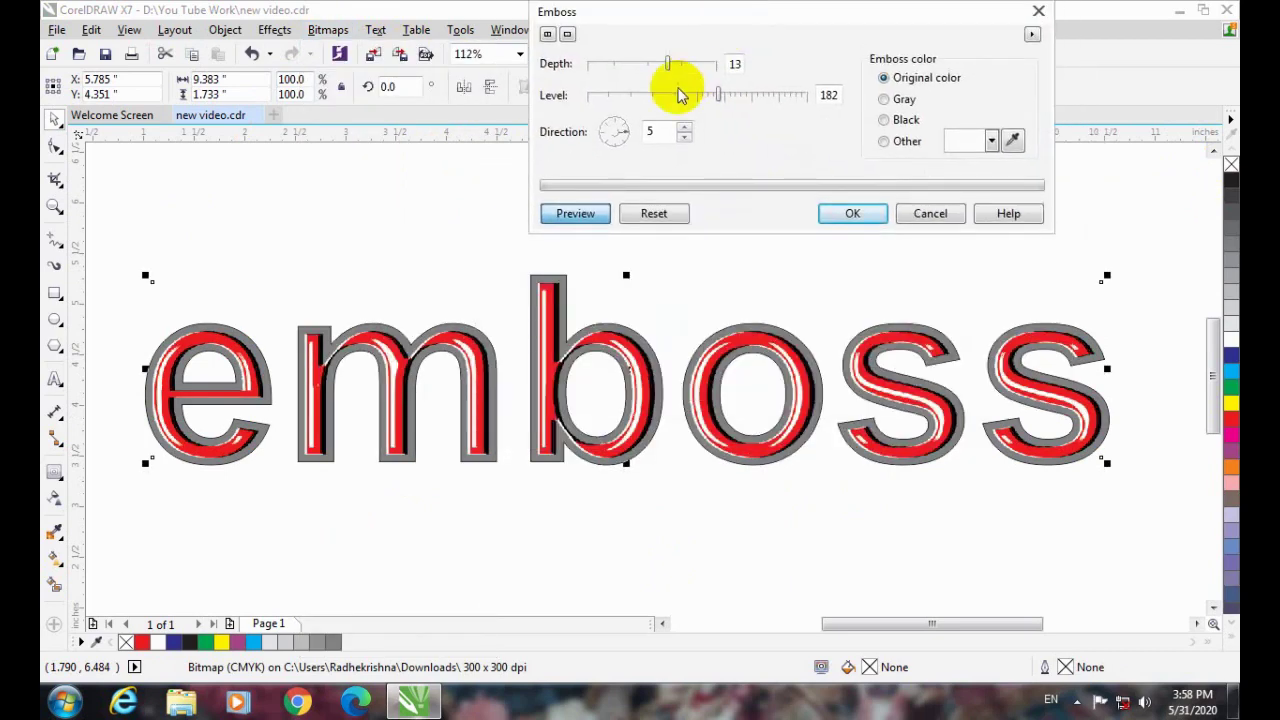
pyautogui.moveTo(668, 66)
pyautogui.mouseDown()
pyautogui.moveTo(717, 63)
pyautogui.moveTo(654, 62)
pyautogui.mouseUp()
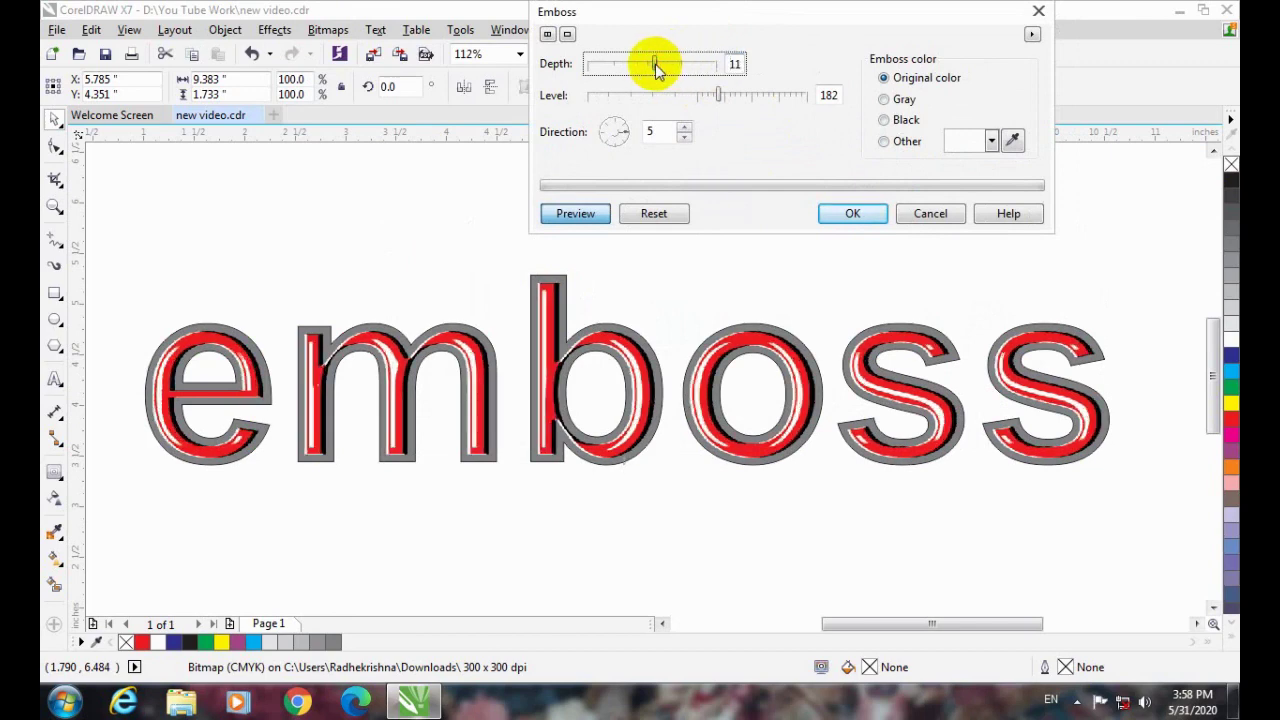
pyautogui.moveTo(723, 94); pyautogui.dragTo(780, 95)
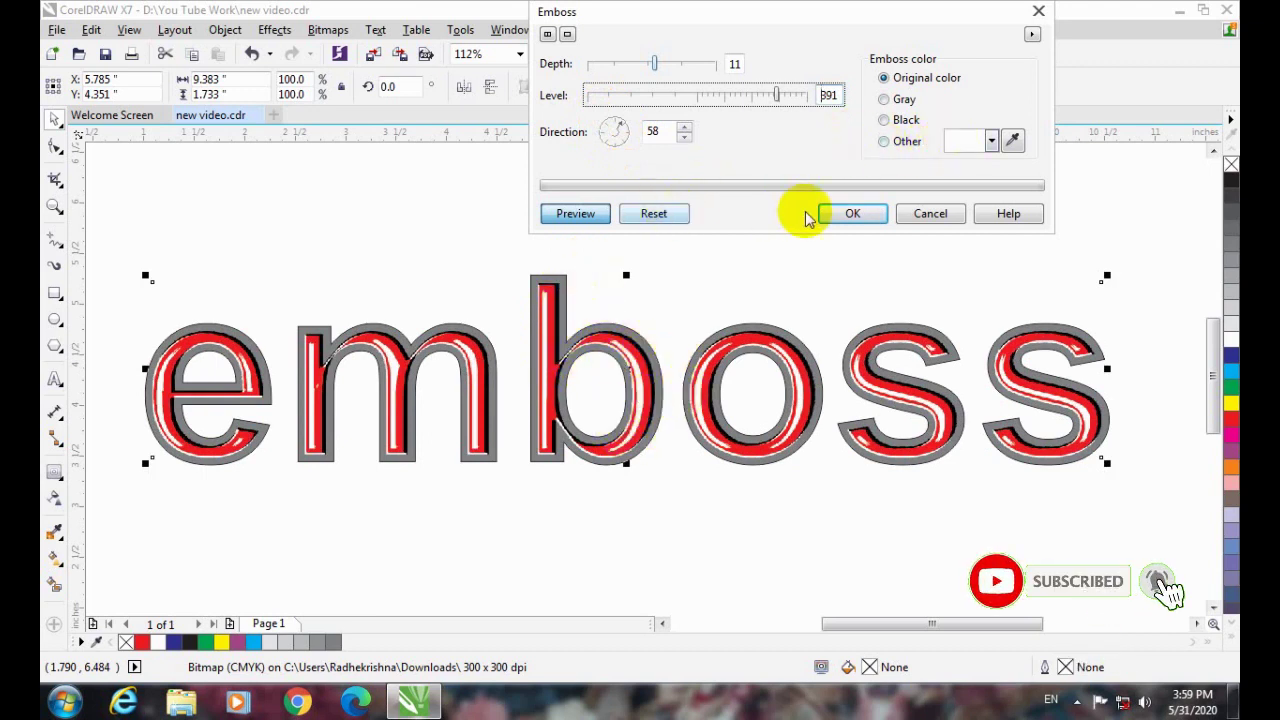
pyautogui.click(853, 214)
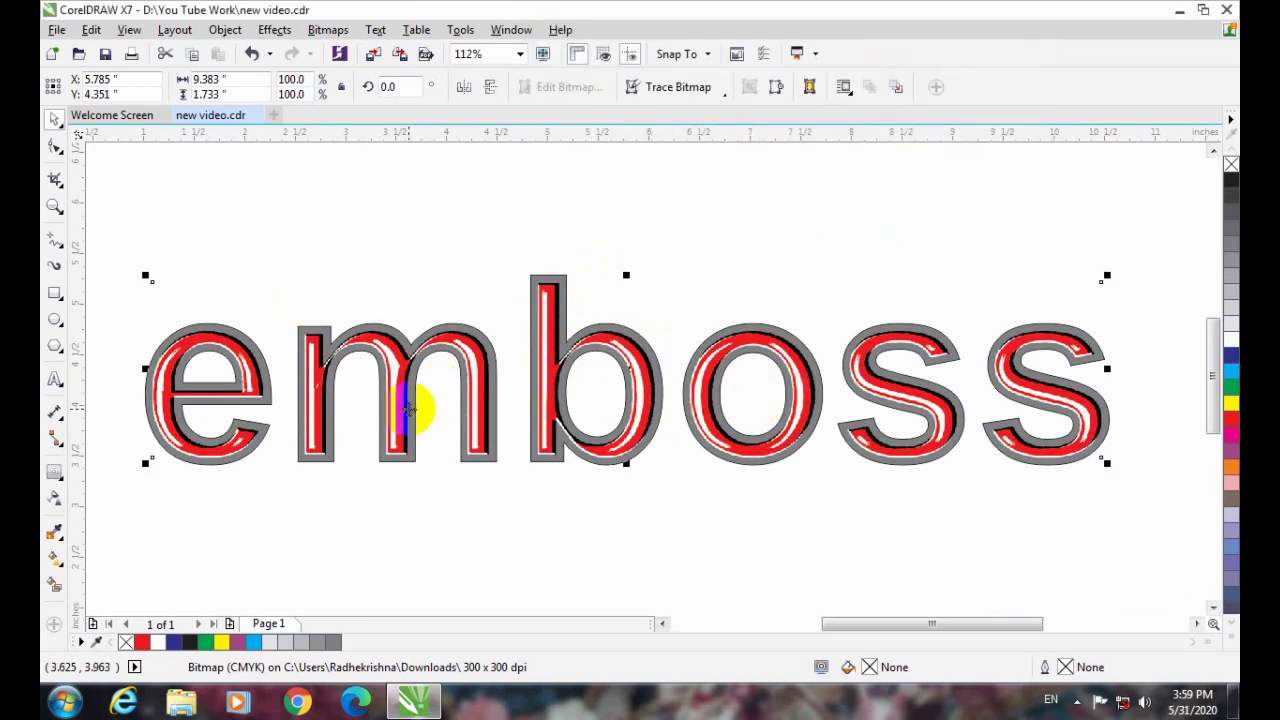
pyautogui.click(336, 33)
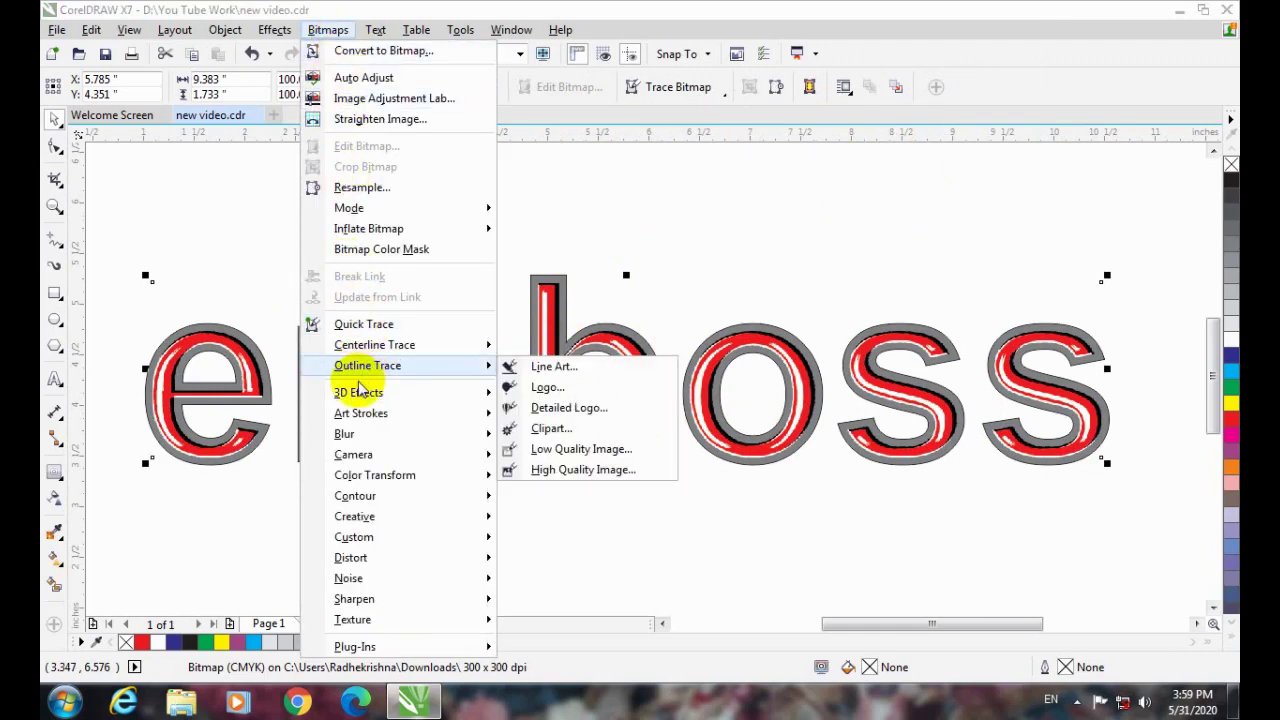
pyautogui.moveTo(350, 392)
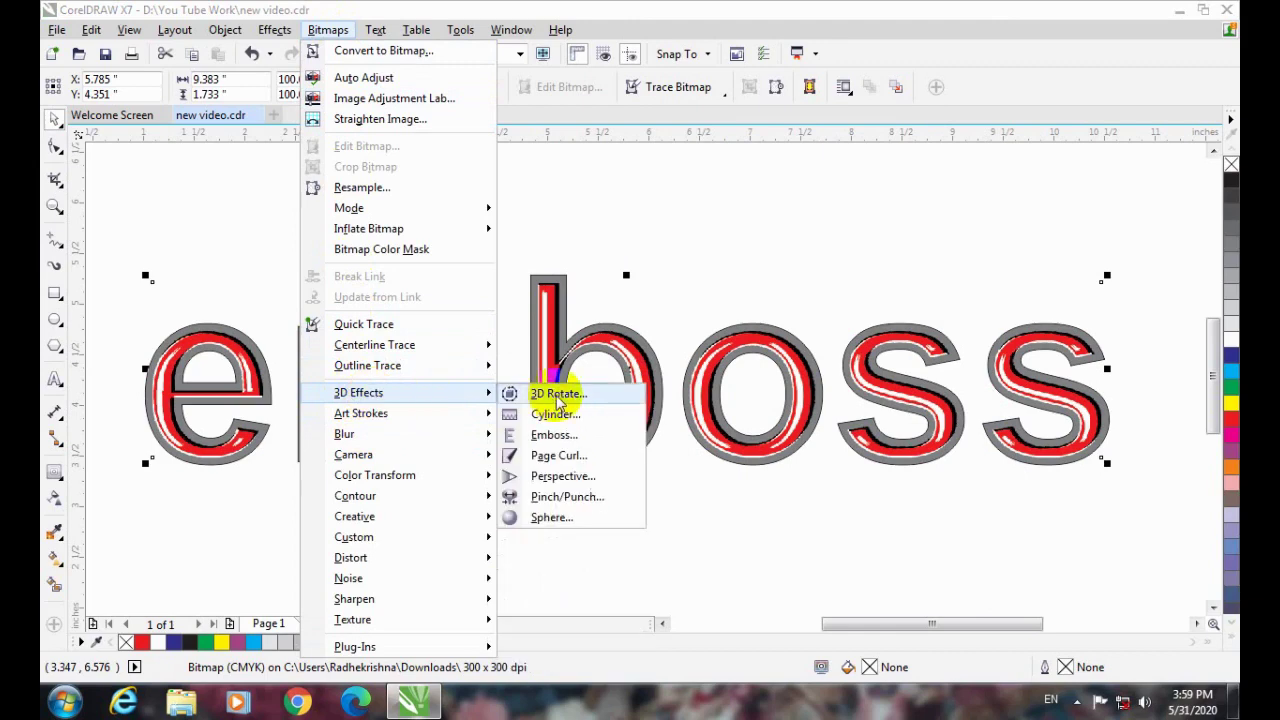
pyautogui.moveTo(450, 414)
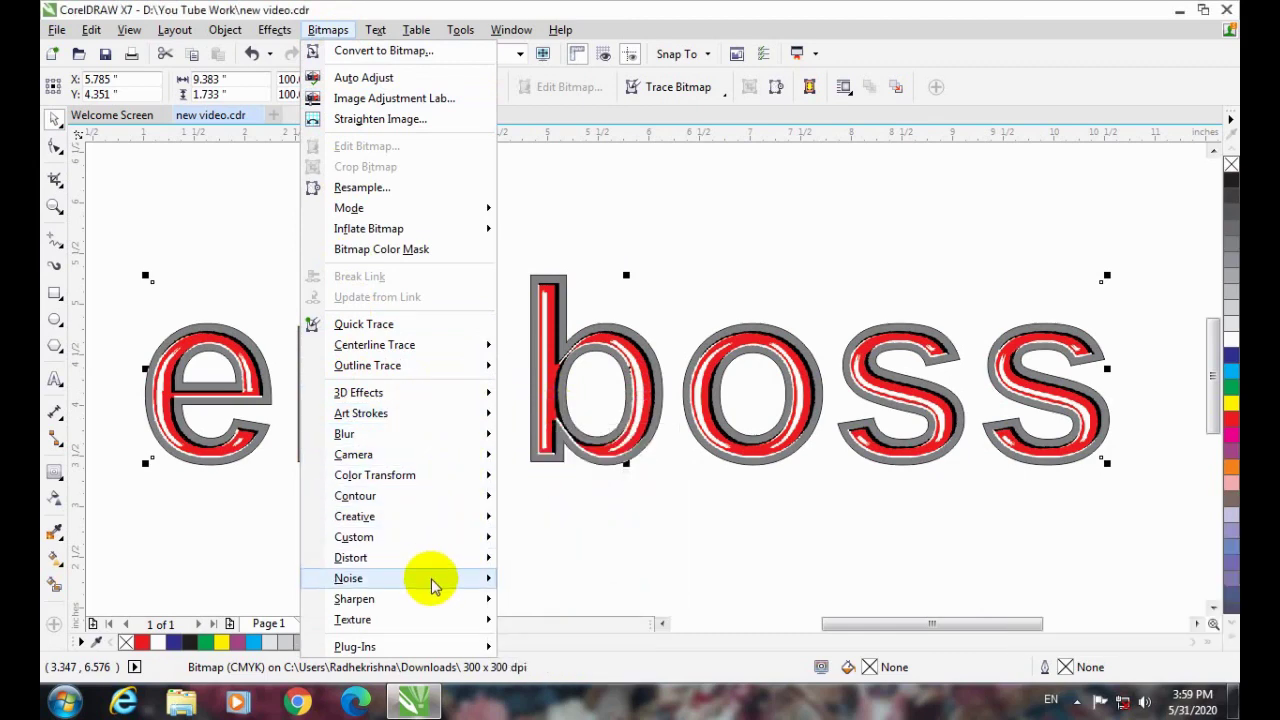
pyautogui.moveTo(429, 537)
pyautogui.moveTo(462, 566)
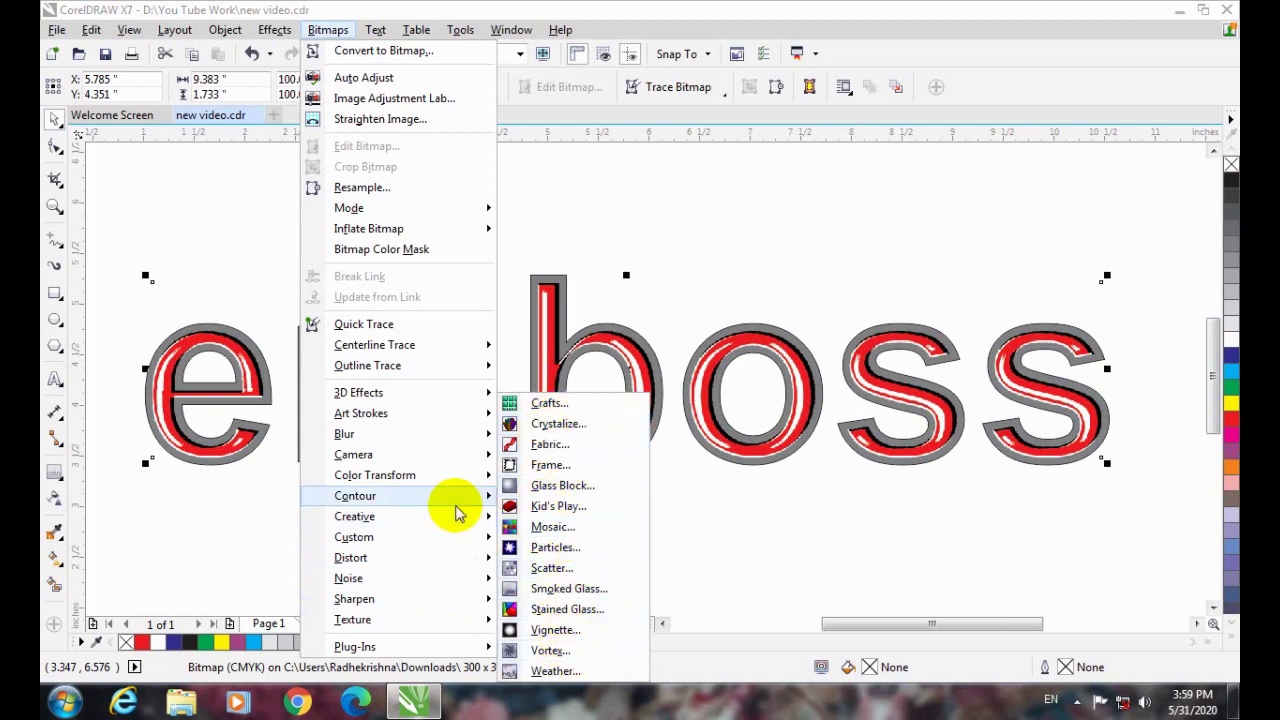
pyautogui.moveTo(455, 500)
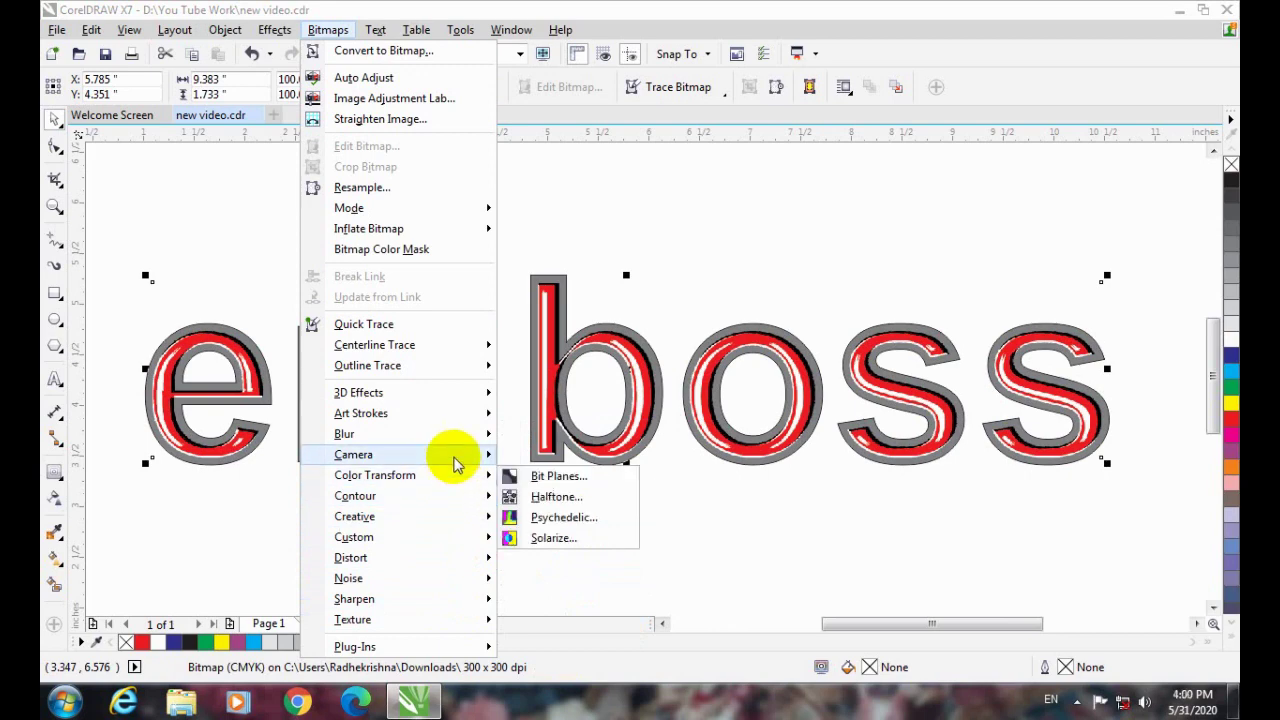
pyautogui.moveTo(447, 437)
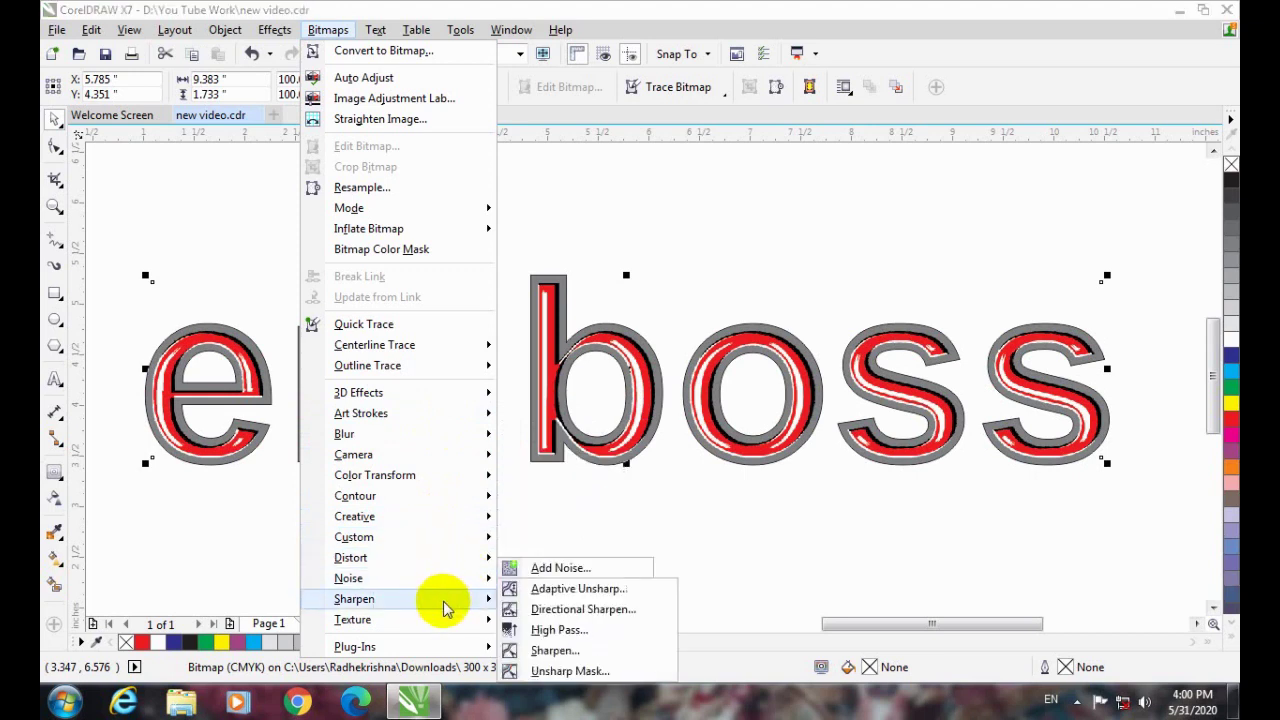
pyautogui.moveTo(446, 627)
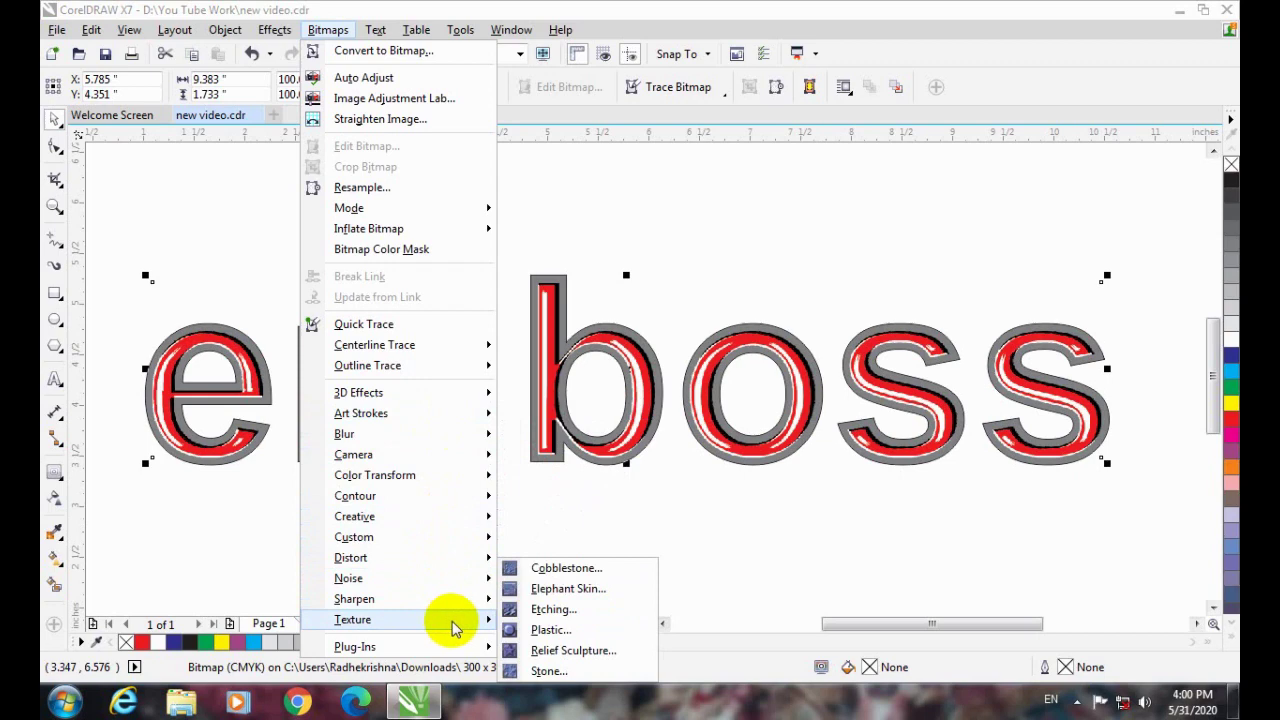
pyautogui.click(694, 206)
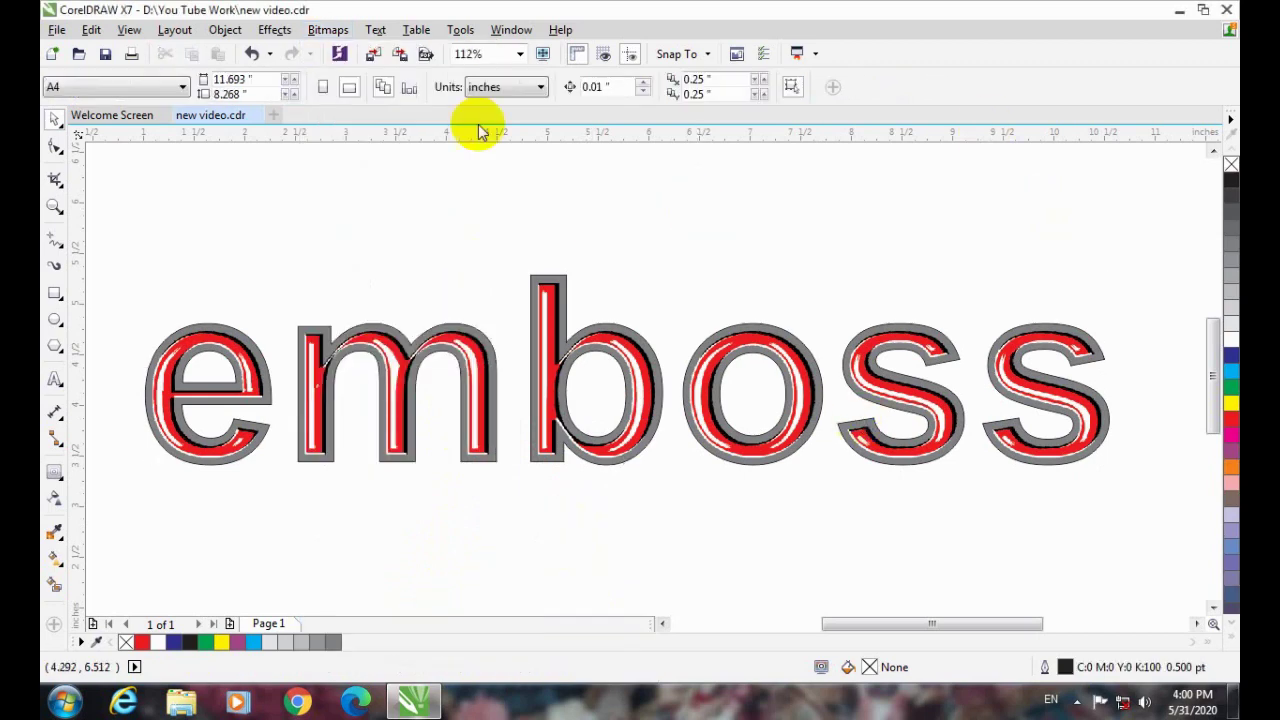
pyautogui.click(346, 31)
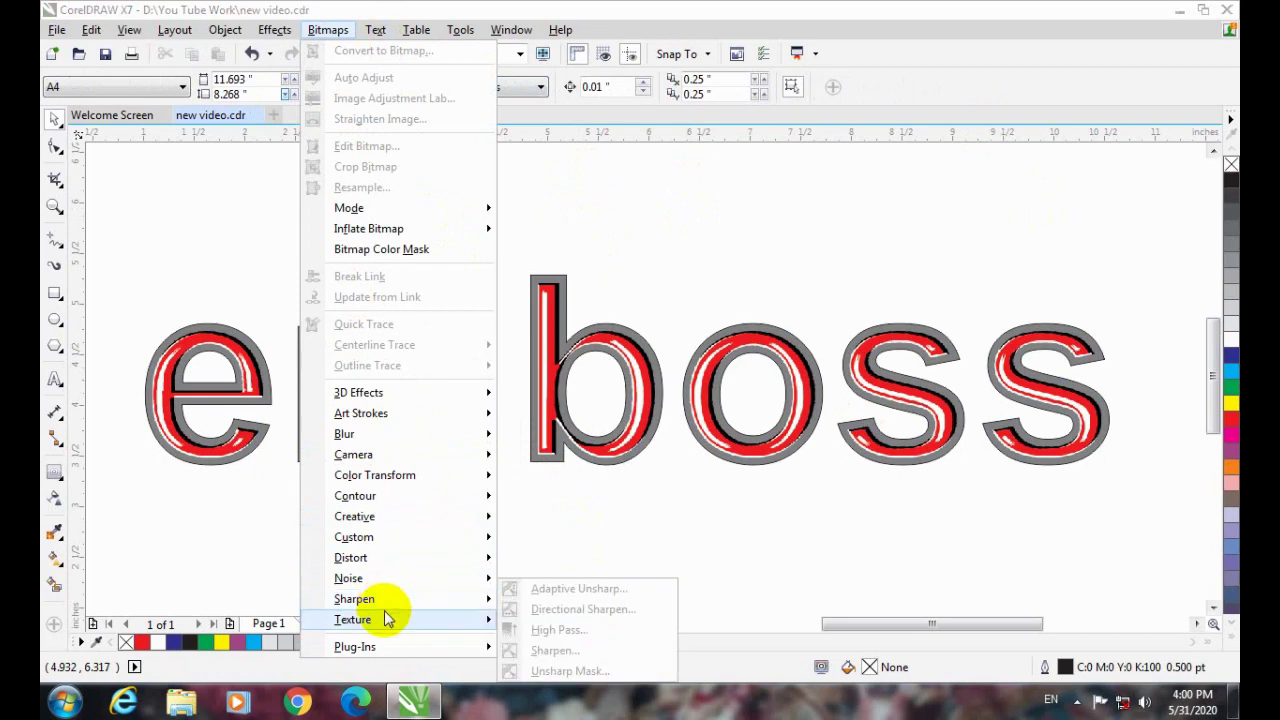
pyautogui.click(606, 294)
pyautogui.click(547, 357)
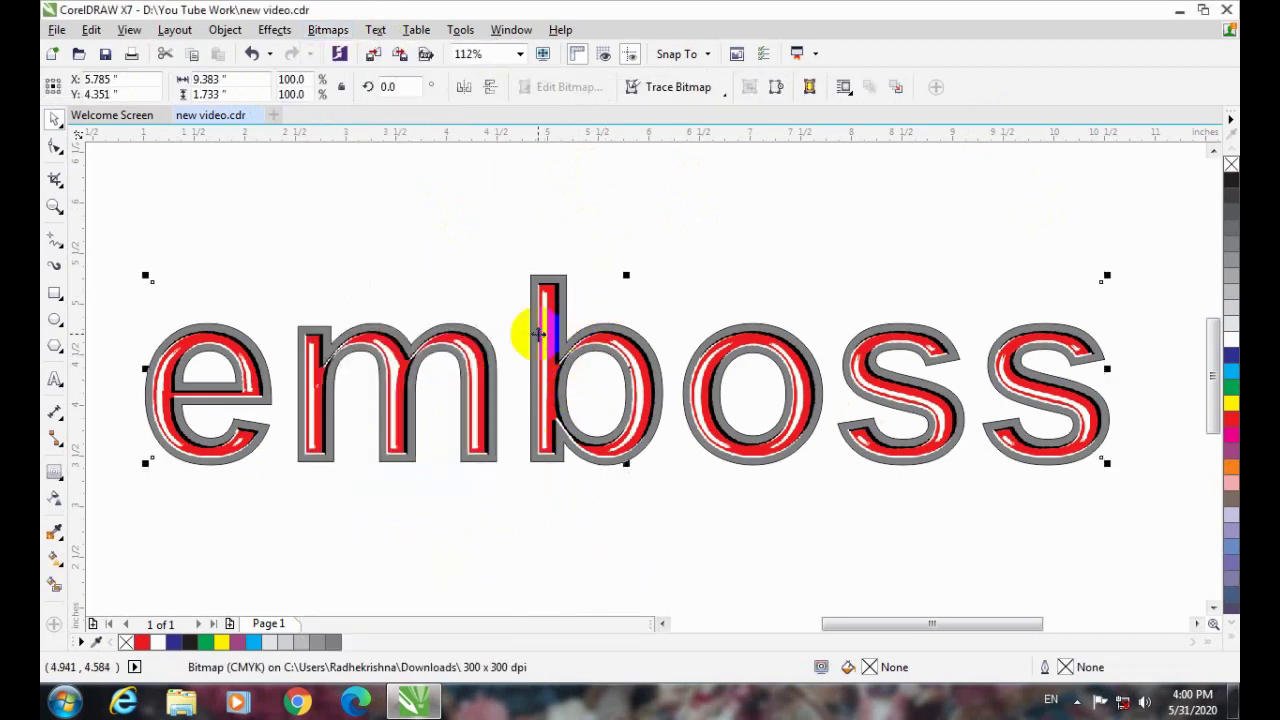
# - Start a Plastic texture effect on the lettering bitmap, try cream, white and dark blue light colors, and settle on yellow
pyautogui.click(314, 31)
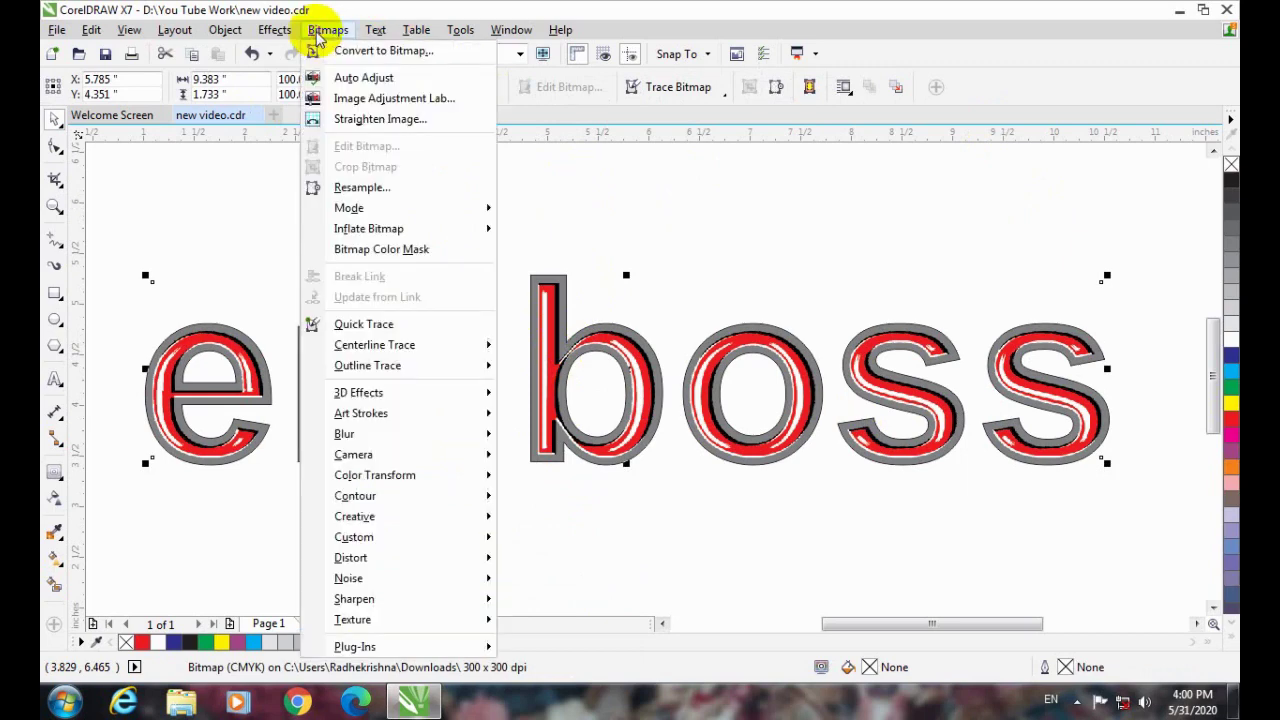
pyautogui.moveTo(451, 622)
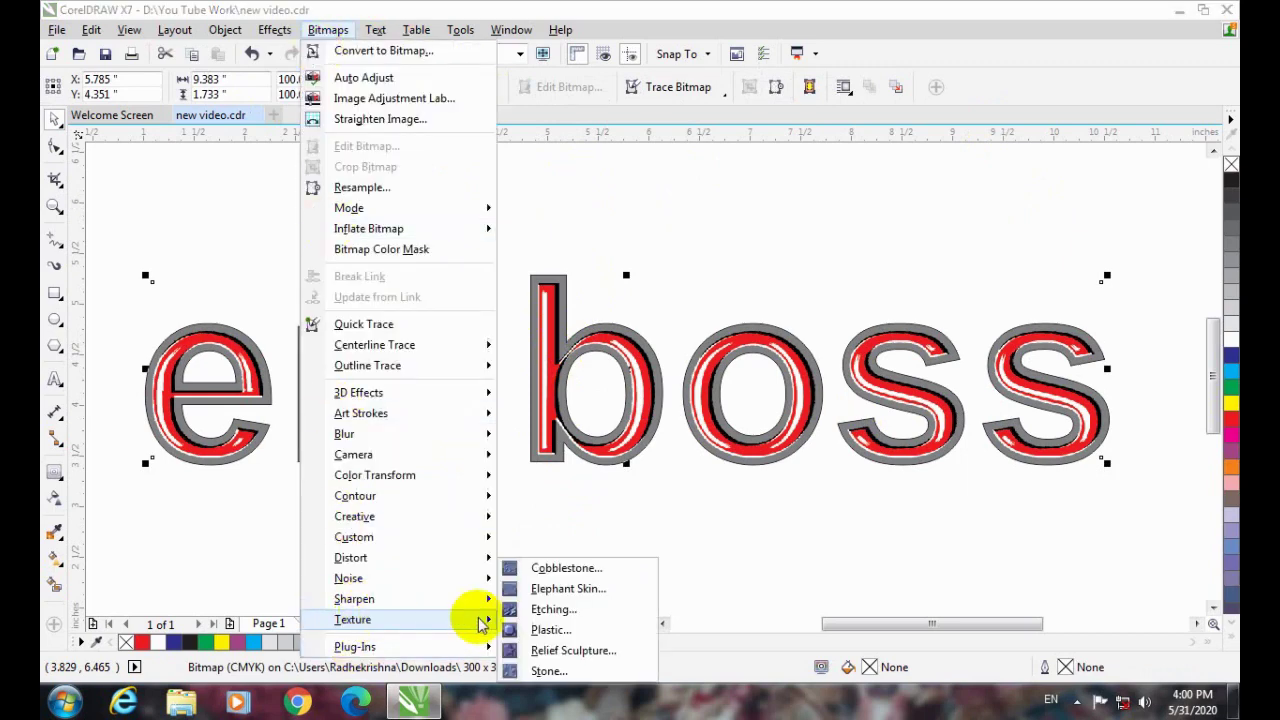
pyautogui.click(525, 630)
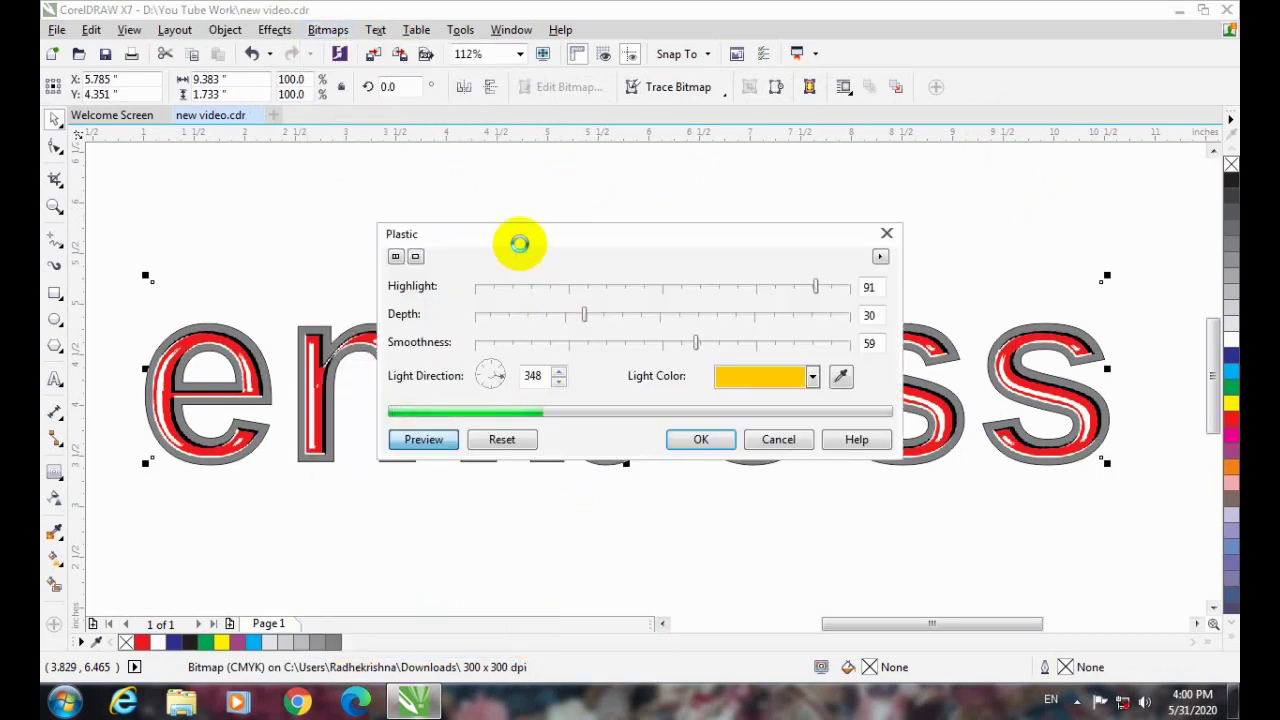
pyautogui.moveTo(528, 247); pyautogui.dragTo(635, 101)
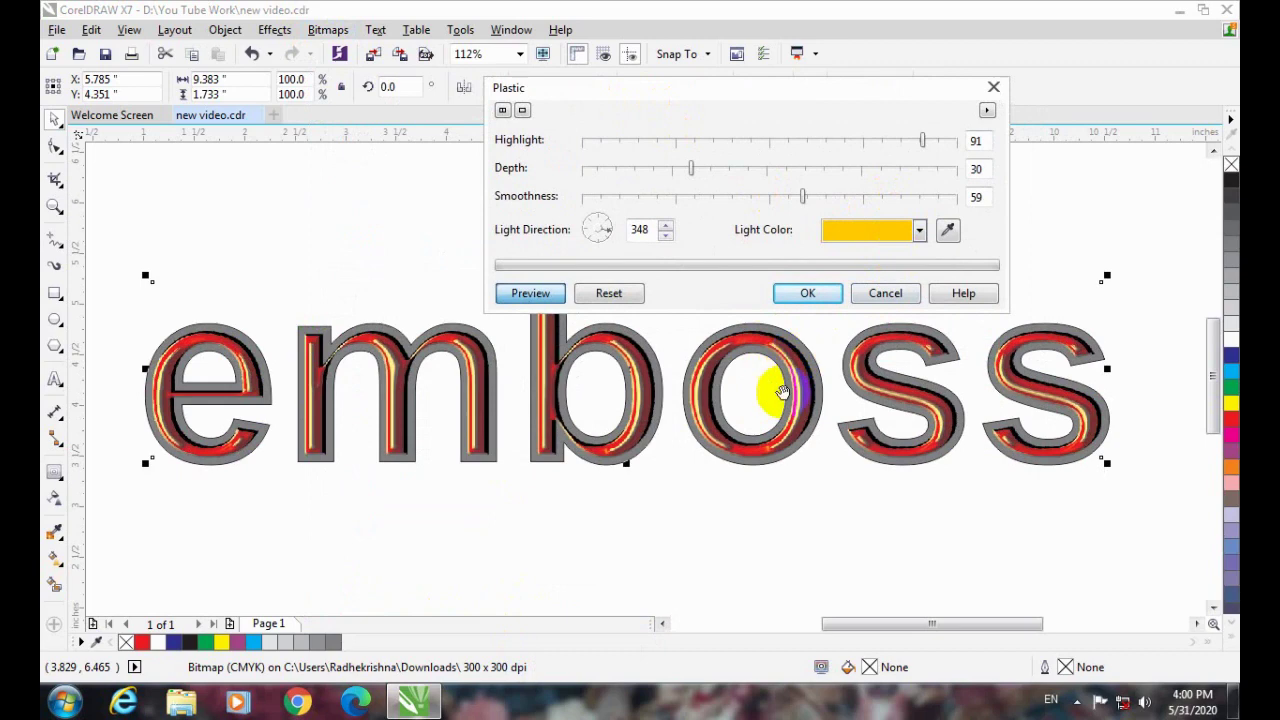
pyautogui.click(918, 230)
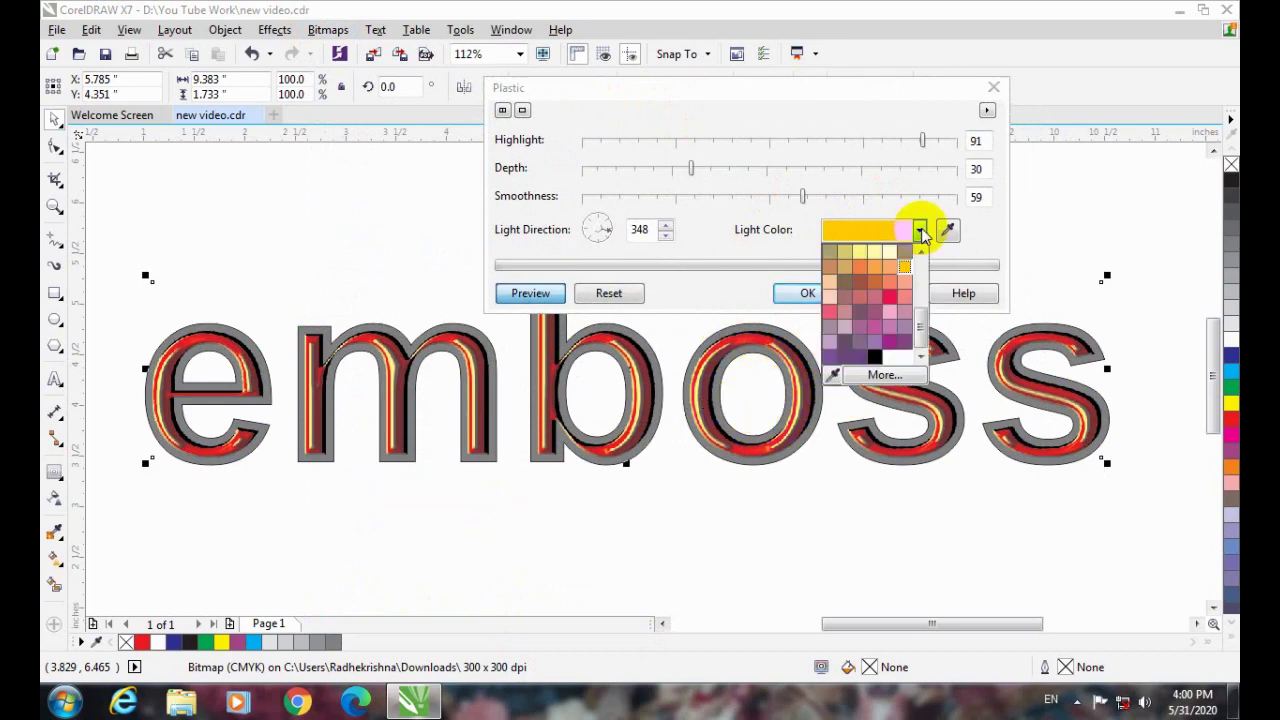
pyautogui.click(886, 260)
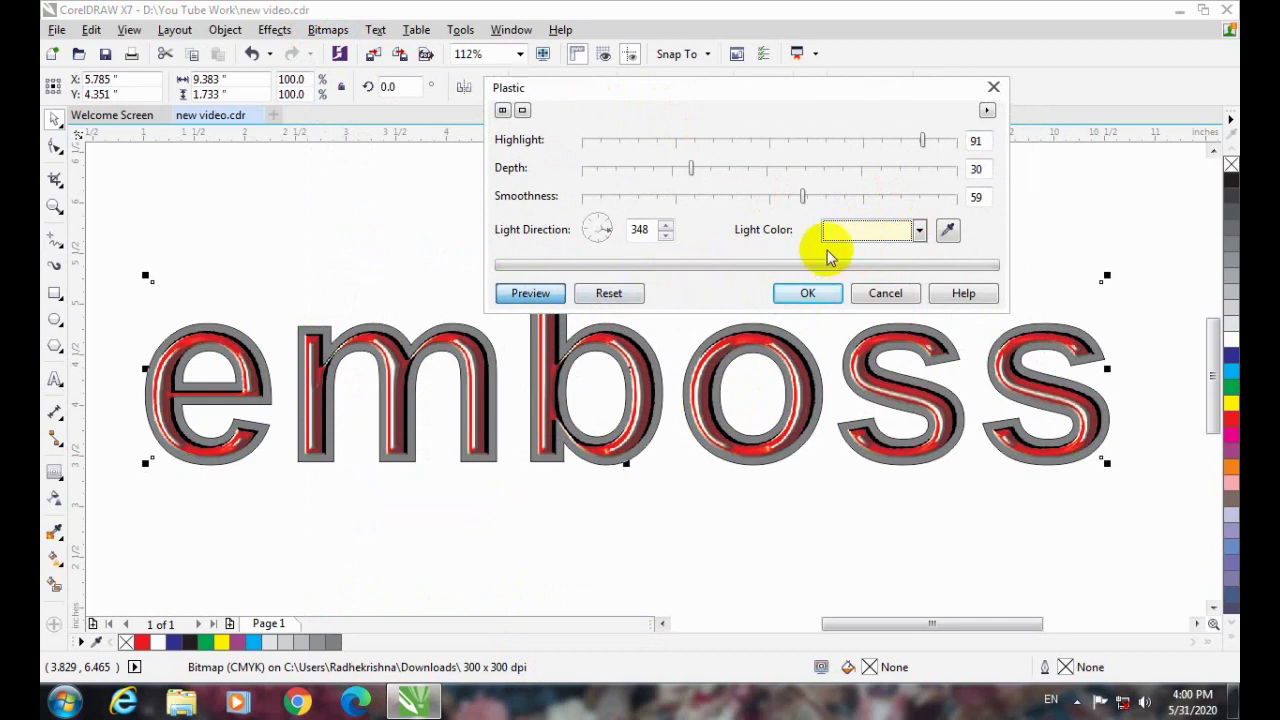
pyautogui.click(918, 232)
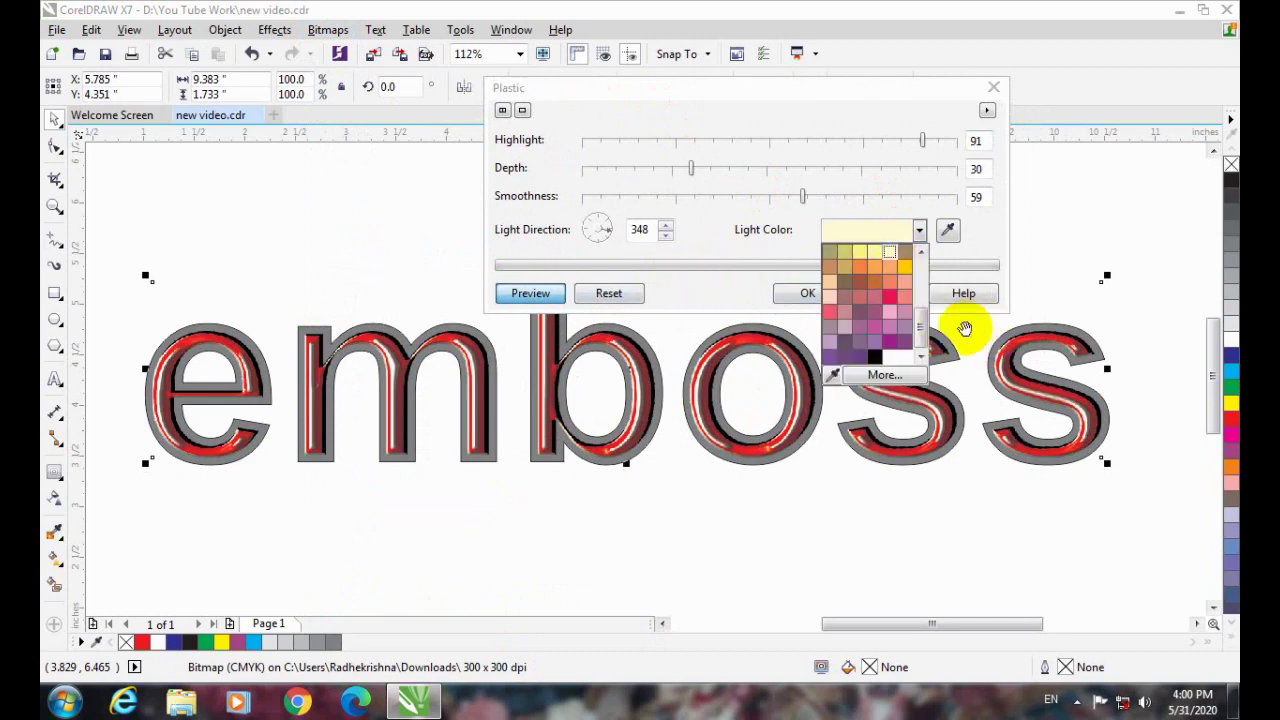
pyautogui.moveTo(922, 320); pyautogui.dragTo(916, 275)
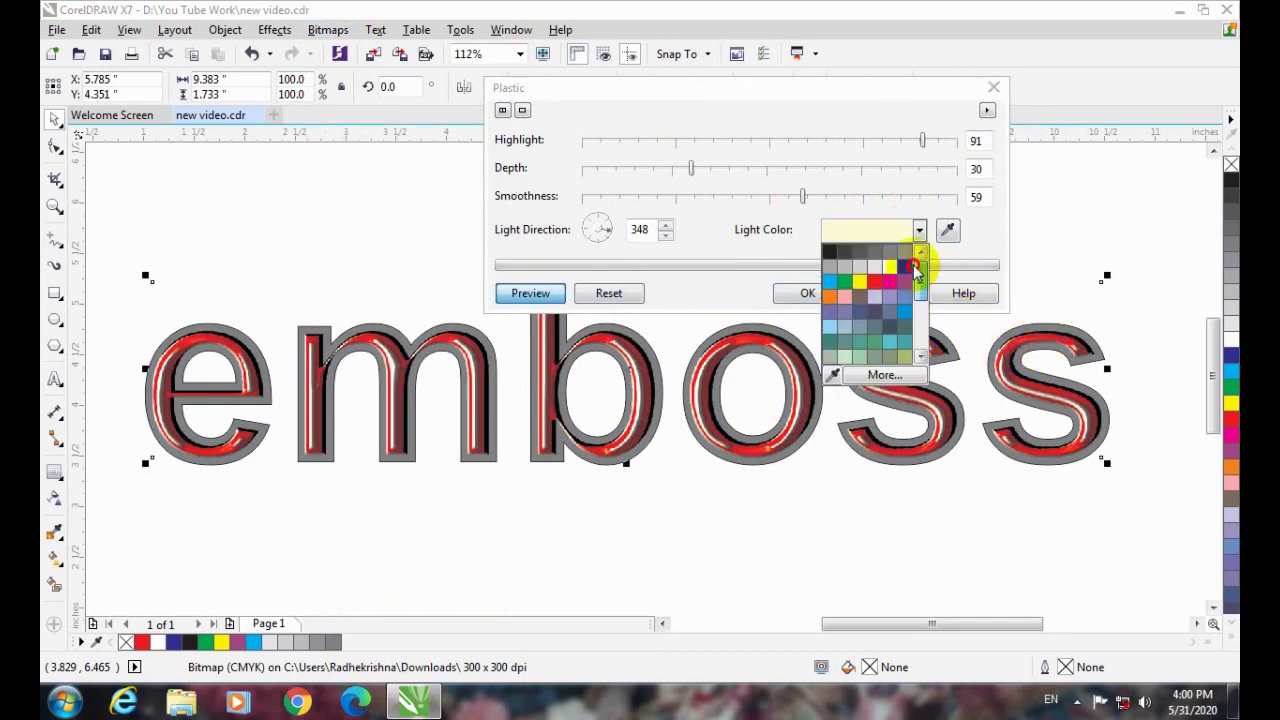
pyautogui.click(893, 282)
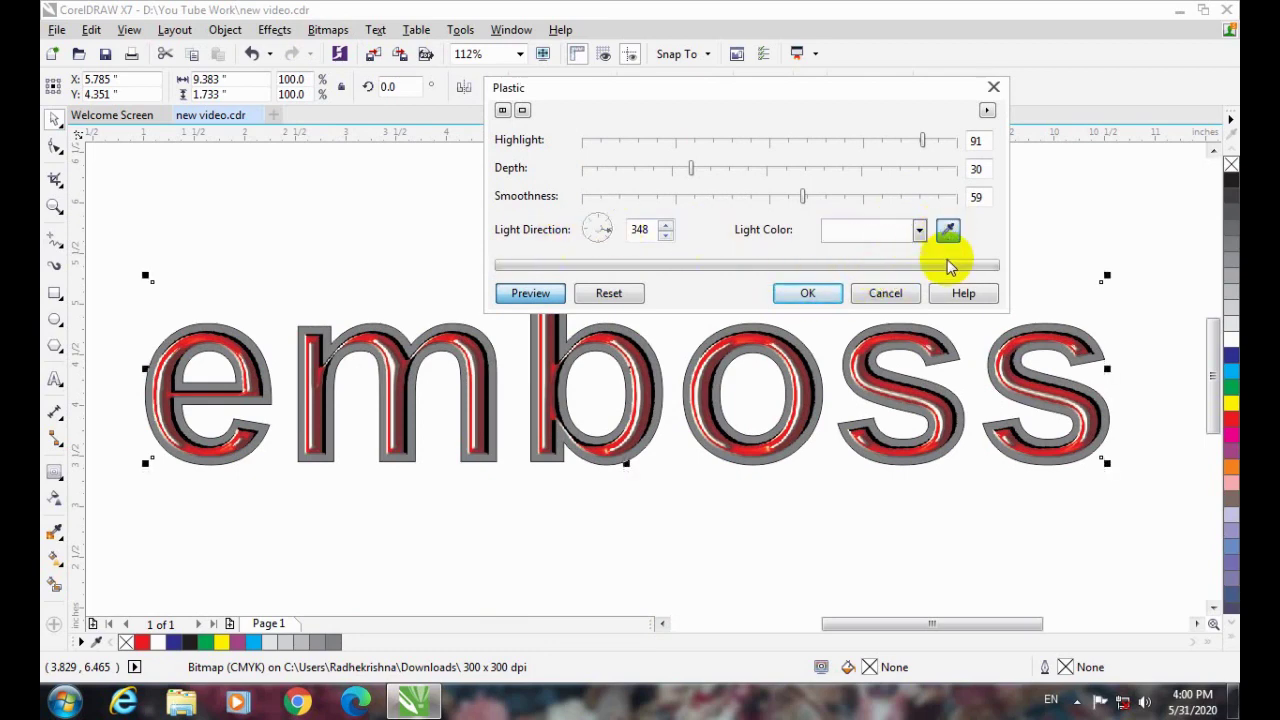
pyautogui.click(919, 230)
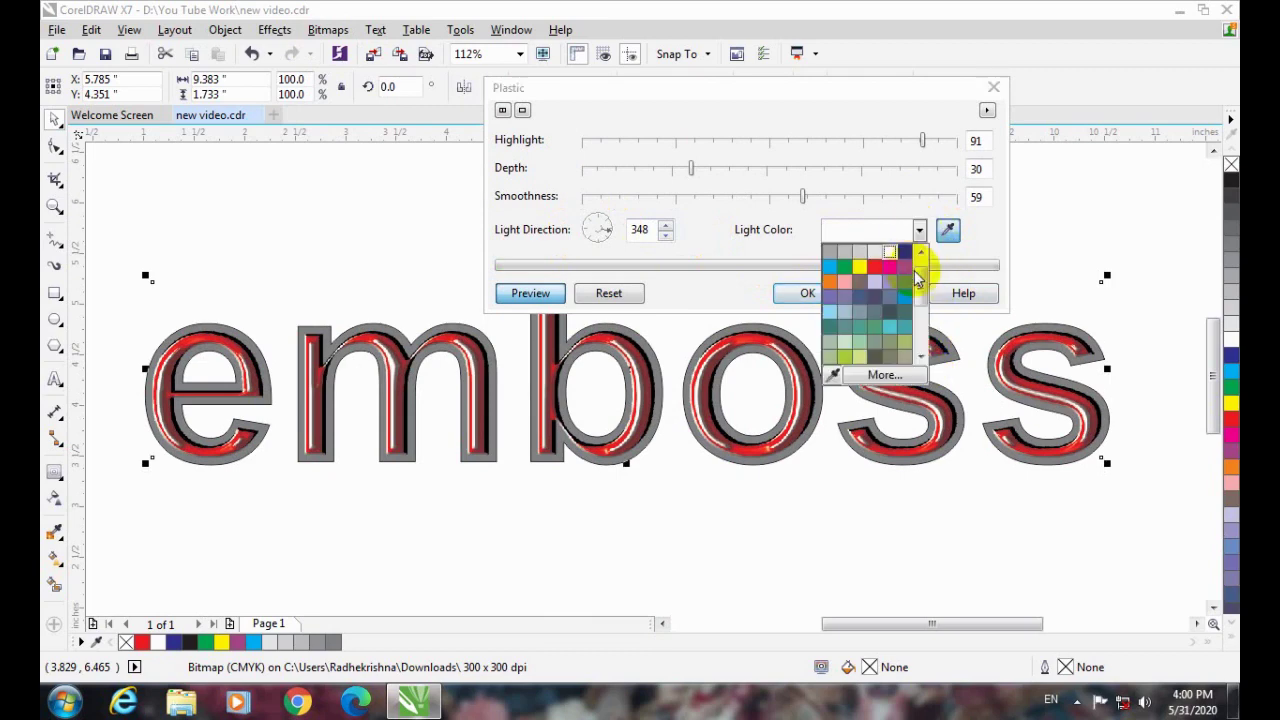
pyautogui.click(905, 255)
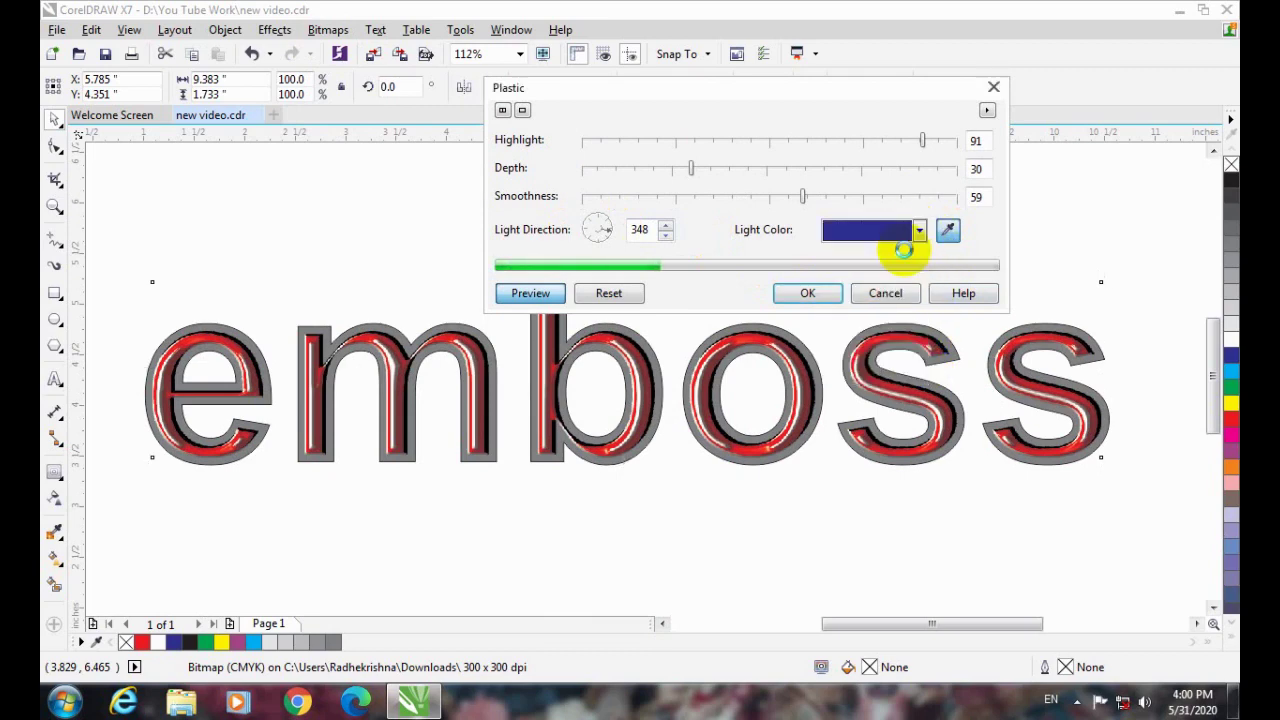
pyautogui.click(915, 232)
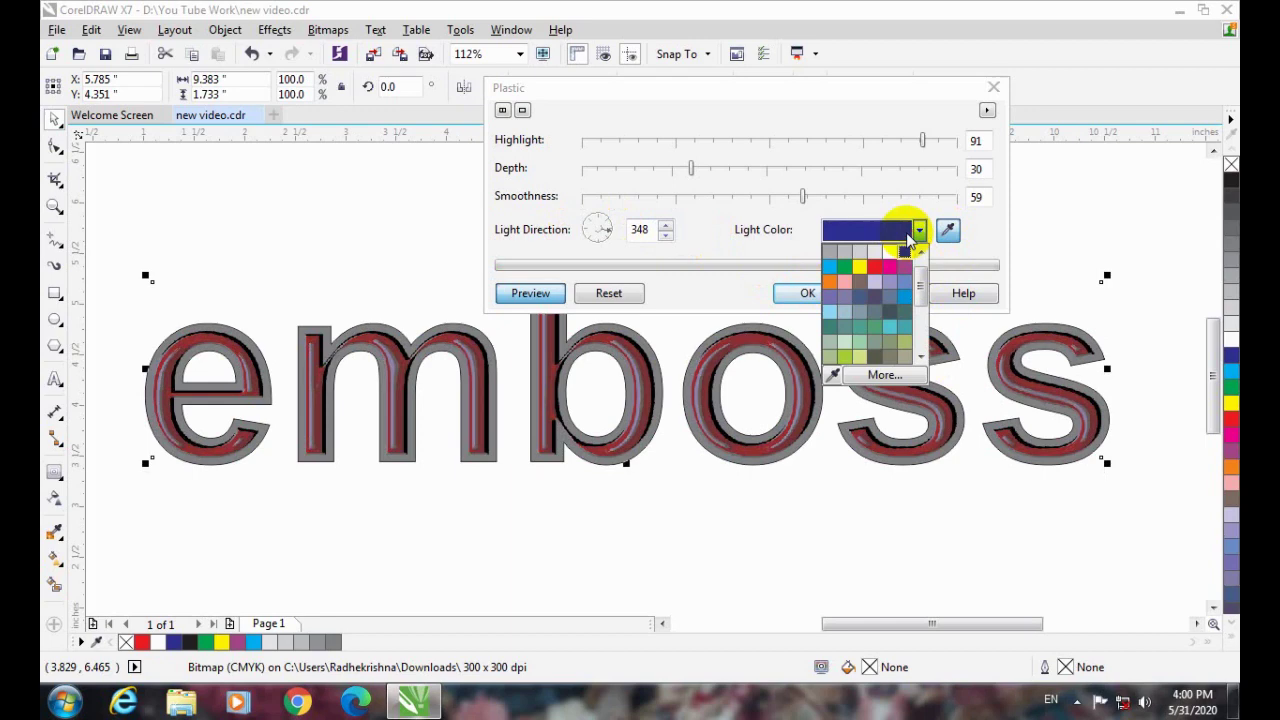
pyautogui.click(857, 267)
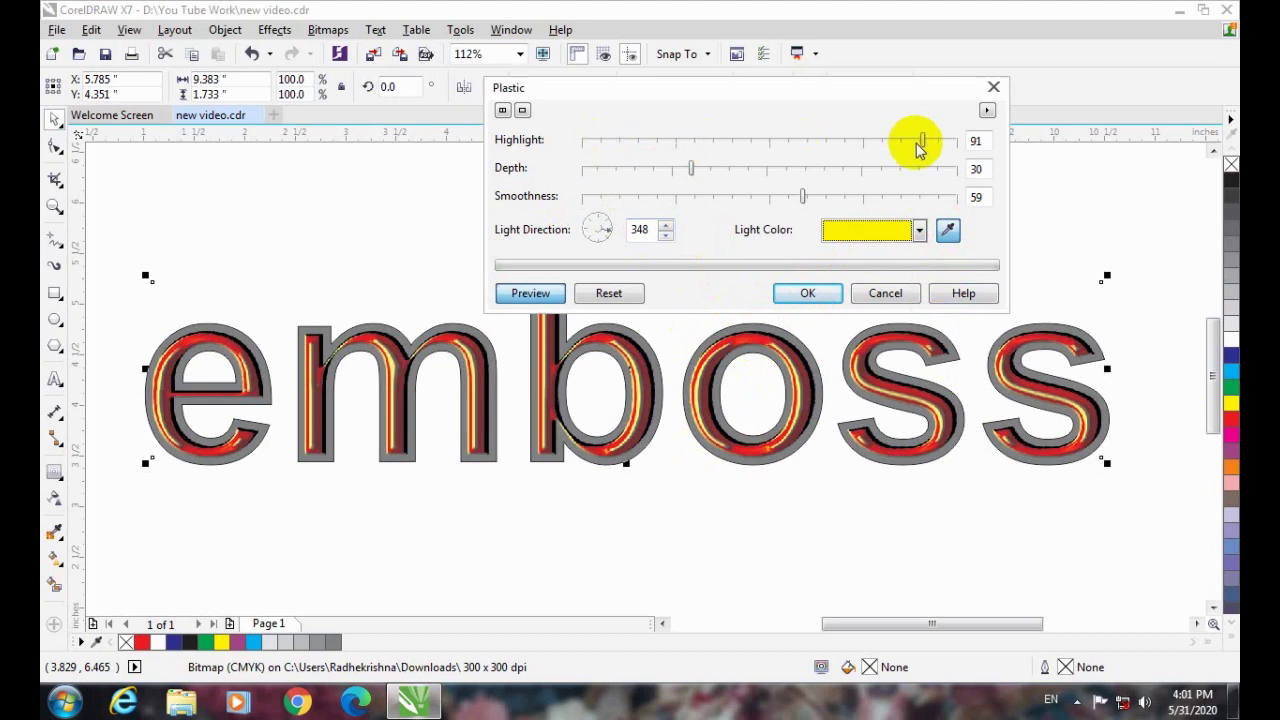
# - Set the Plastic effect to highlight 41, depth 47 and smoothness 40, and apply it to the lettering bitmap
pyautogui.moveTo(924, 146); pyautogui.dragTo(758, 172)
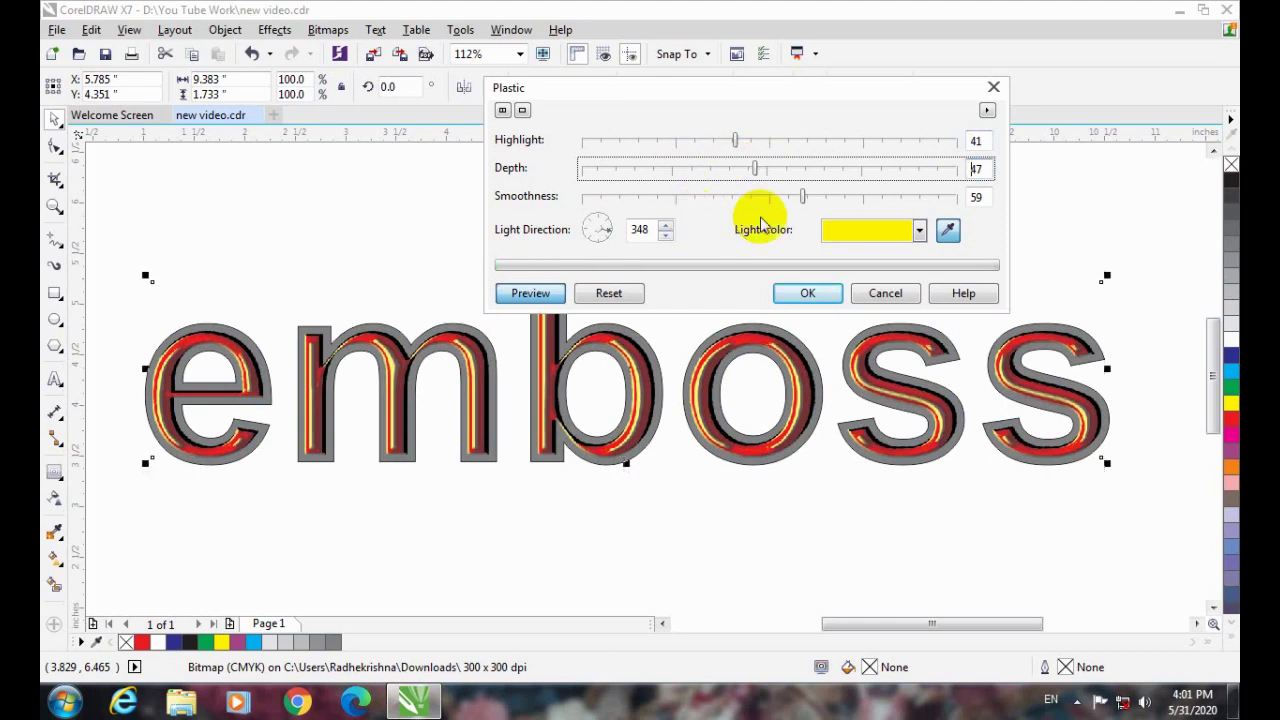
pyautogui.click(731, 197)
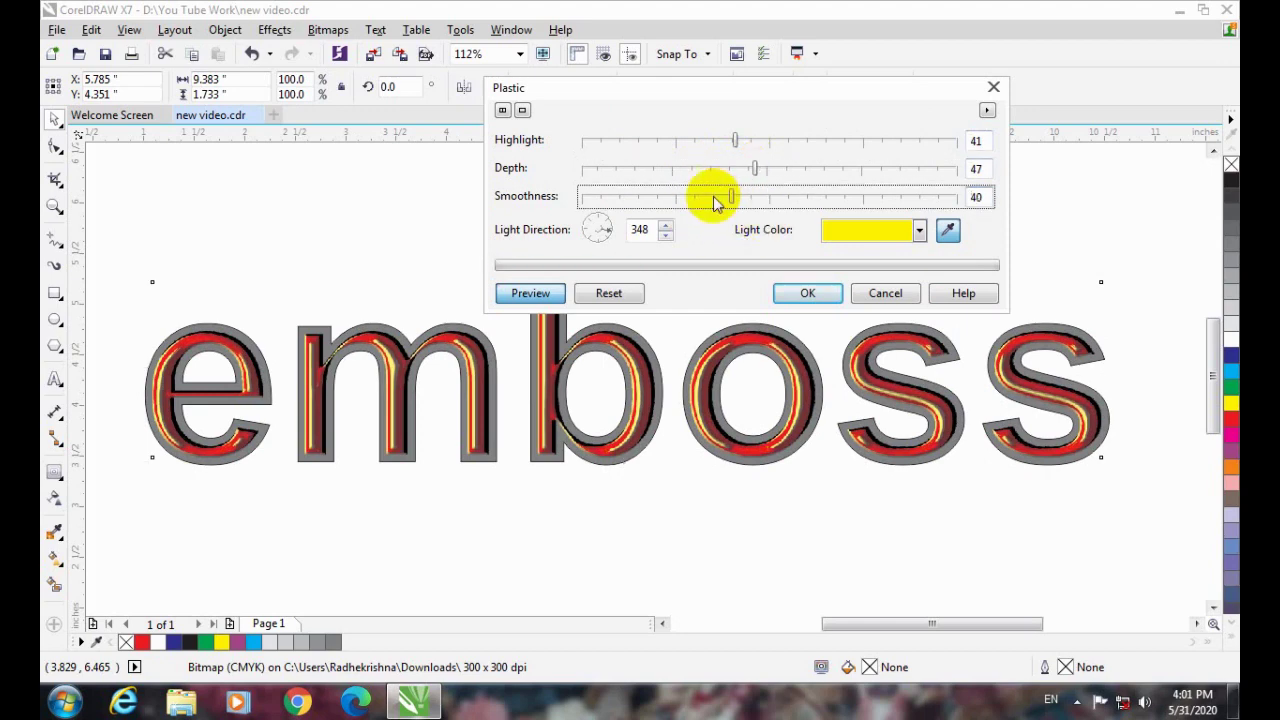
pyautogui.click(806, 292)
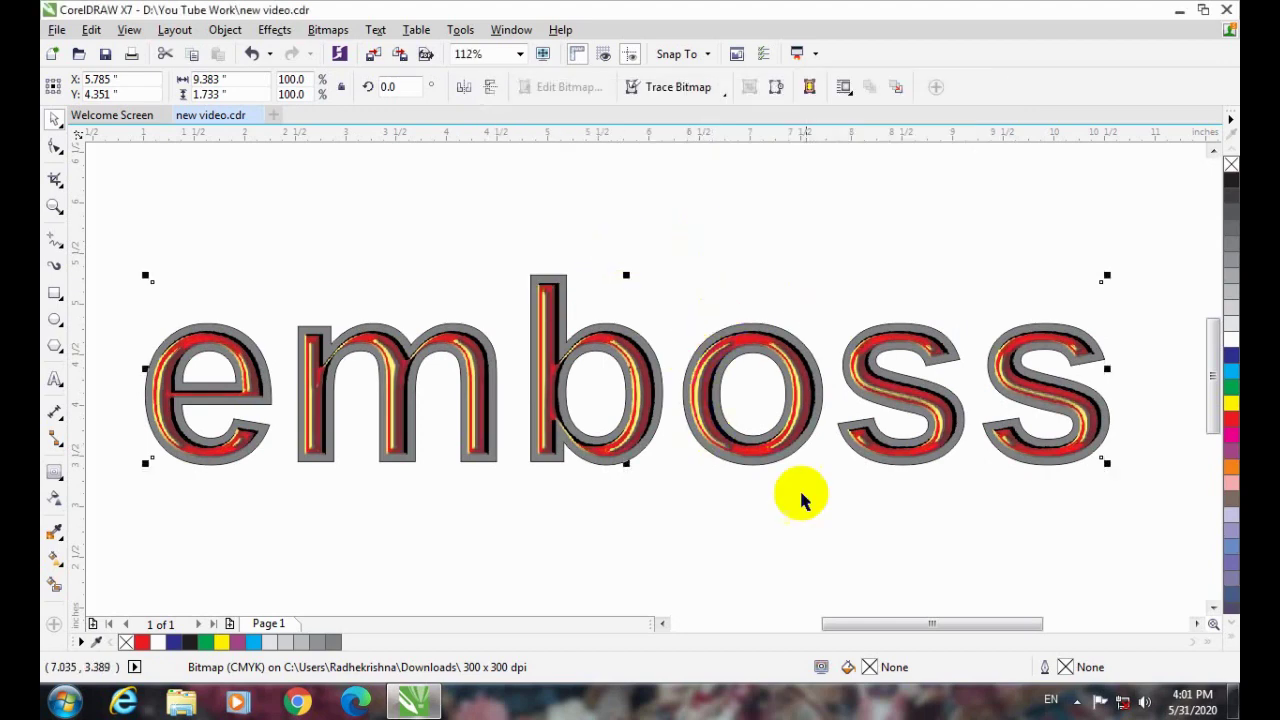
# - Move the embossed bitmap together with its gray base text higher on the page and deselect them
pyautogui.moveTo(1145, 479); pyautogui.dragTo(123, 214)
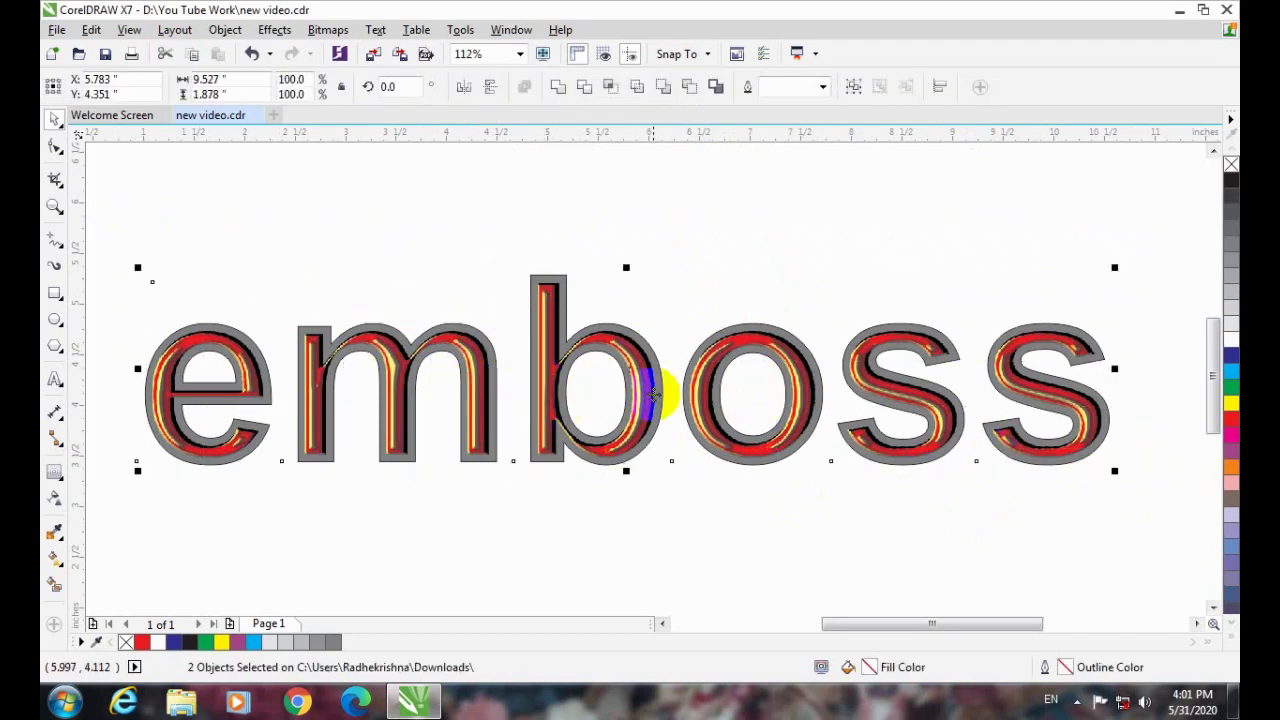
pyautogui.moveTo(652, 392); pyautogui.dragTo(657, 267)
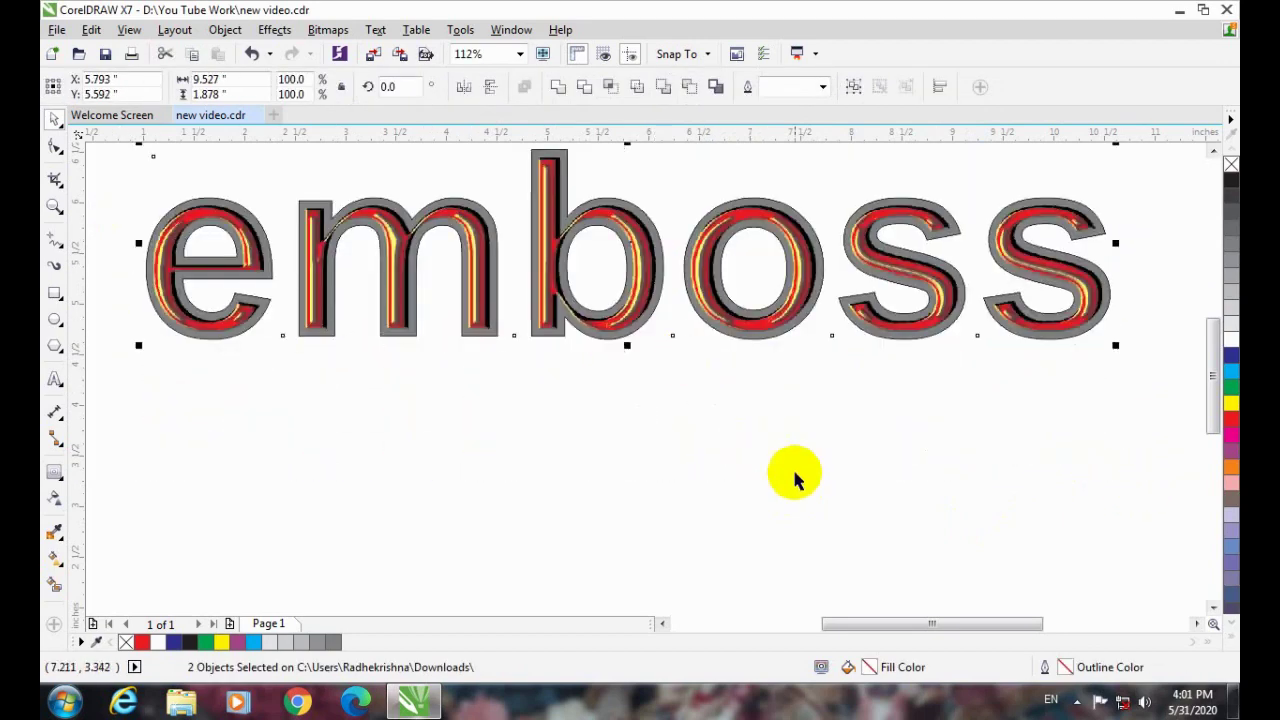
pyautogui.click(722, 538)
# - Add the artistic text "plastic" in 24 pt Arial below the embossed word and center it roughly beneath it
pyautogui.click(55, 378)
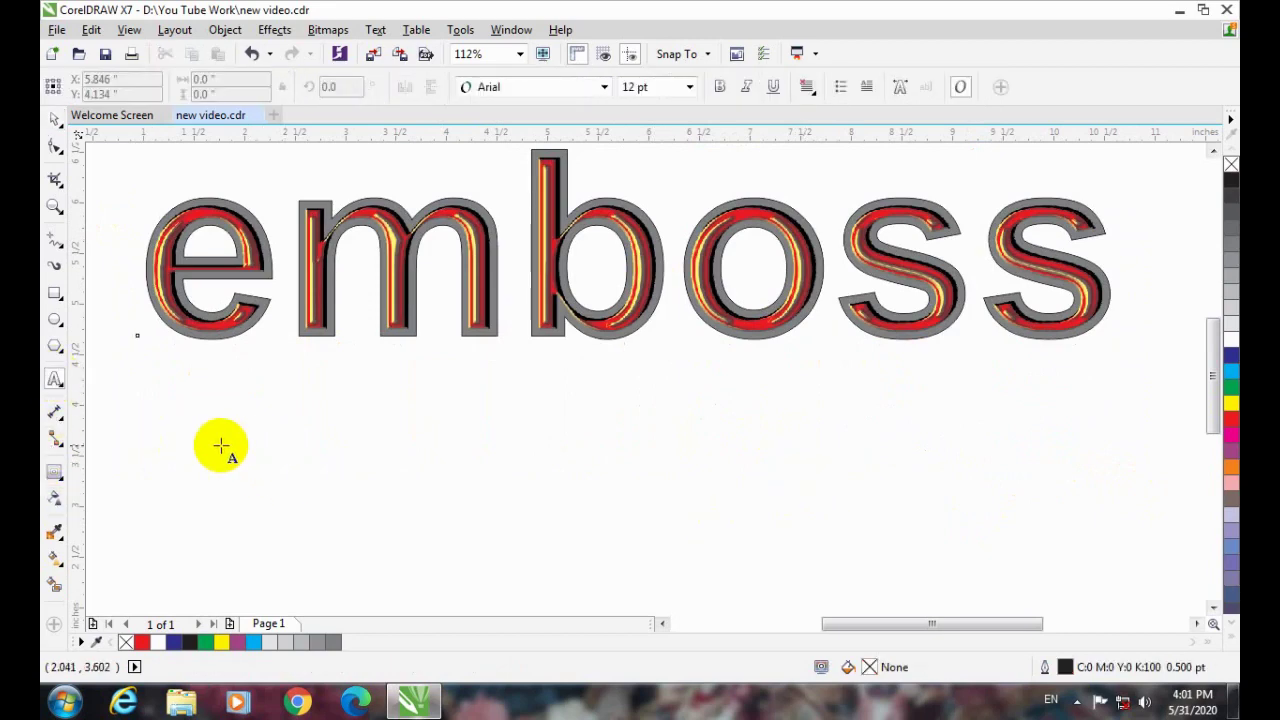
pyautogui.click(274, 472)
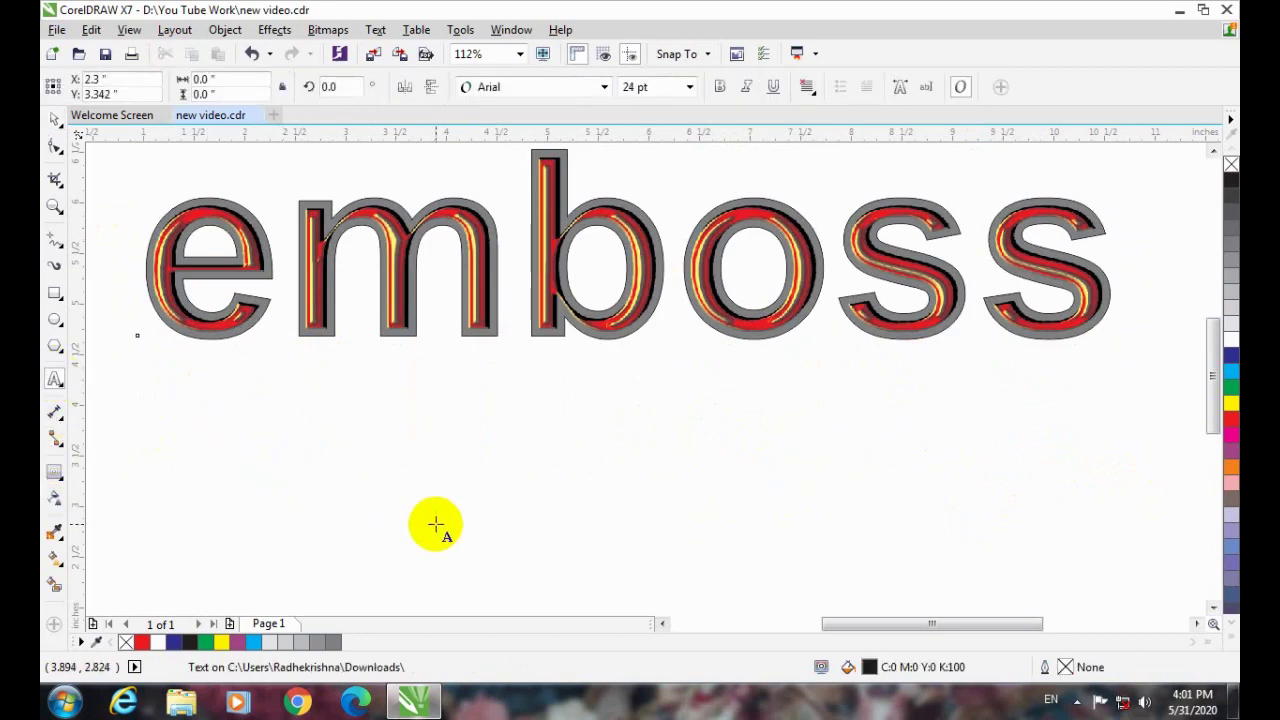
pyautogui.write('plastic')
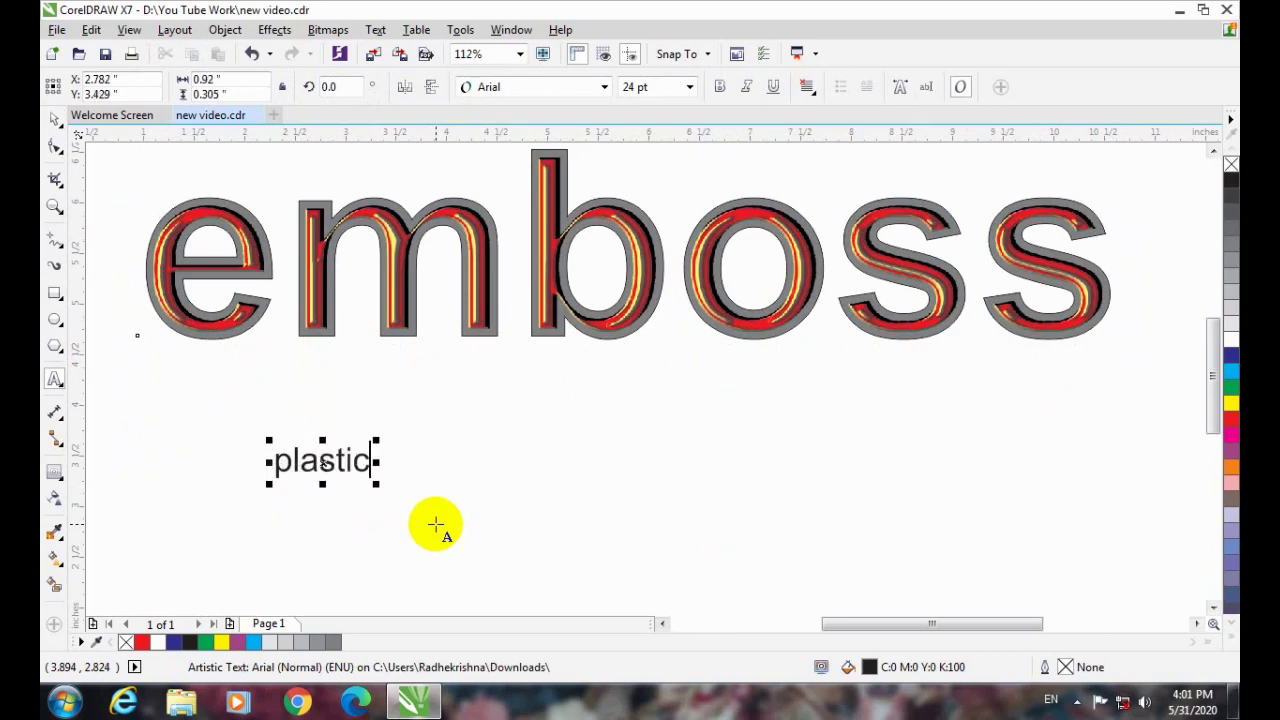
pyautogui.click(55, 120)
pyautogui.click(327, 461)
pyautogui.moveTo(327, 461); pyautogui.dragTo(580, 457)
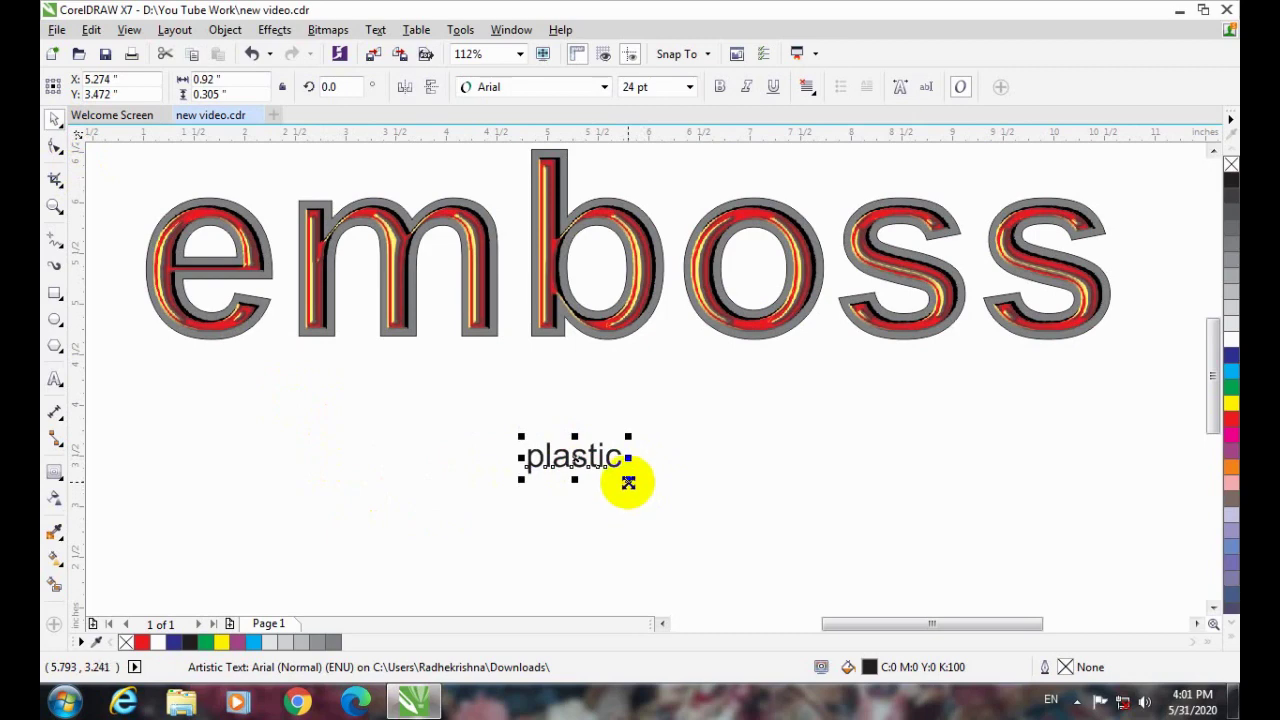
# - Enlarge the "plastic" text to about 171 pt and give it no fill and a black hairline outline
pyautogui.moveTo(628, 483); pyautogui.dragTo(968, 579)
pyautogui.moveTo(700, 448); pyautogui.dragTo(723, 475)
pyautogui.click(1230, 164)
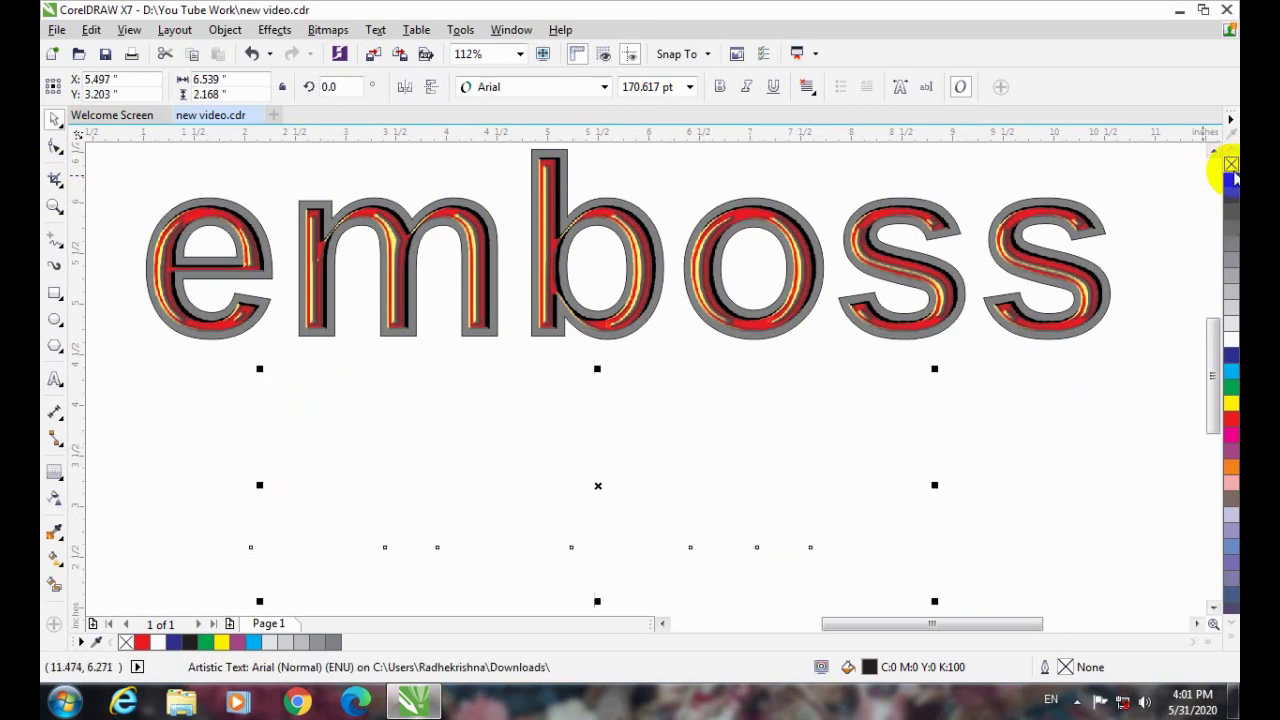
pyautogui.rightClick(1232, 188)
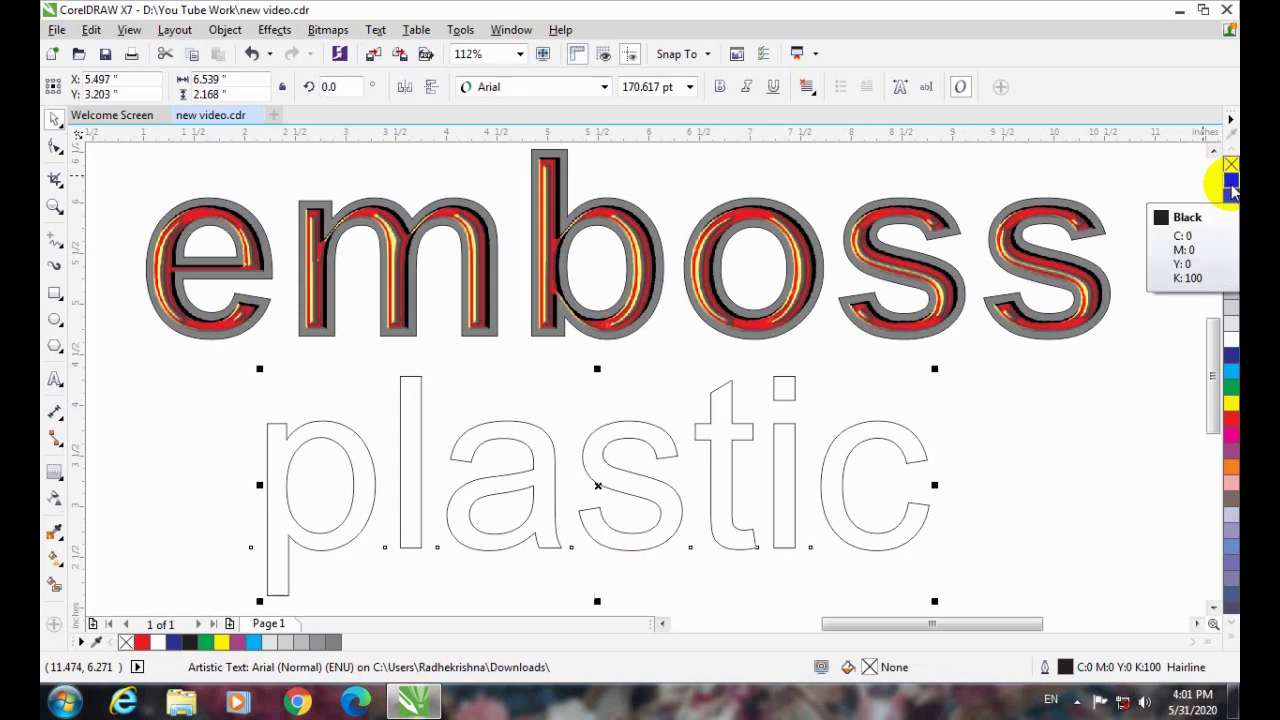
# - Apply an inside contour to the "plastic" text with 1 step and a 0.055" offset
pyautogui.click(55, 471)
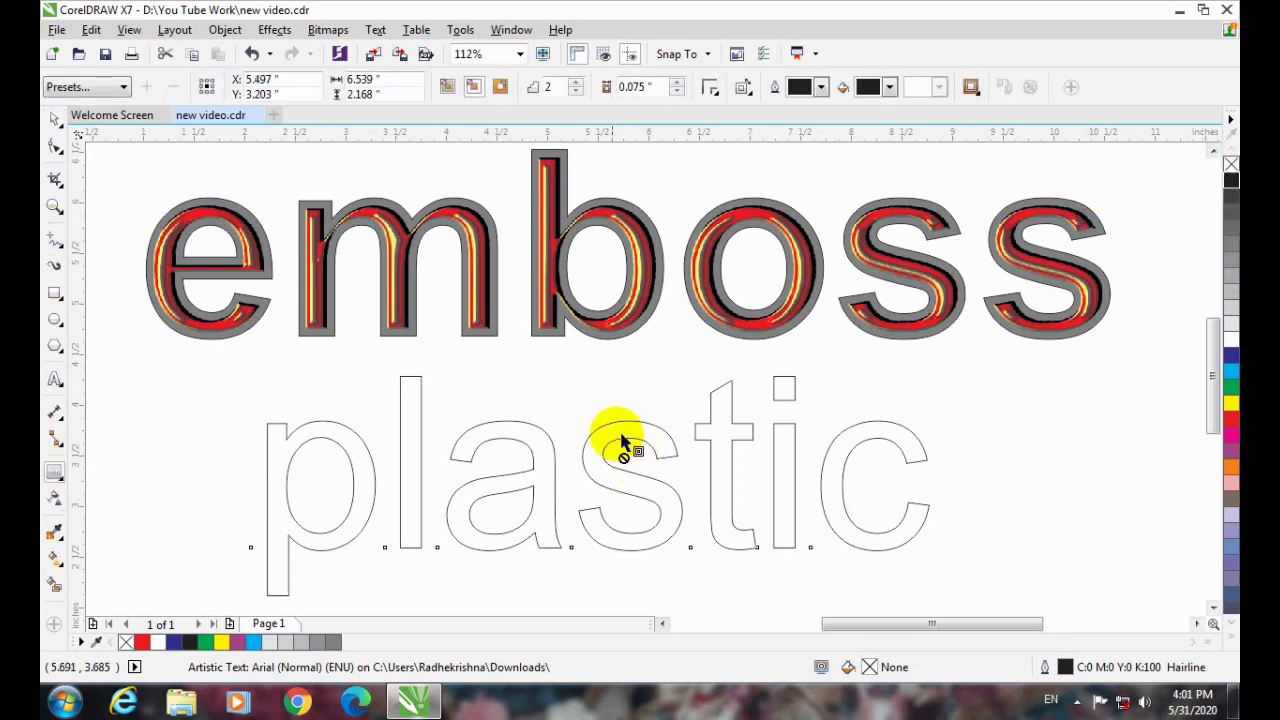
pyautogui.moveTo(612, 440); pyautogui.dragTo(609, 434)
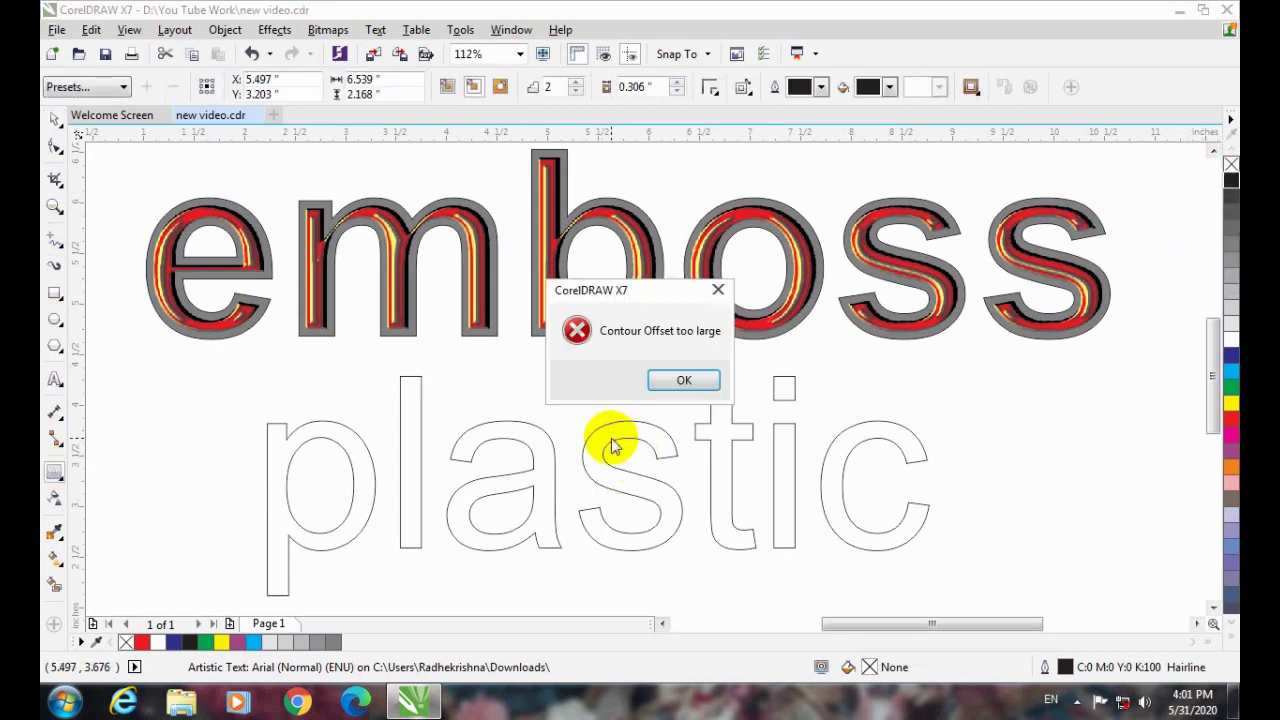
pyautogui.click(686, 380)
pyautogui.moveTo(648, 445); pyautogui.dragTo(657, 455)
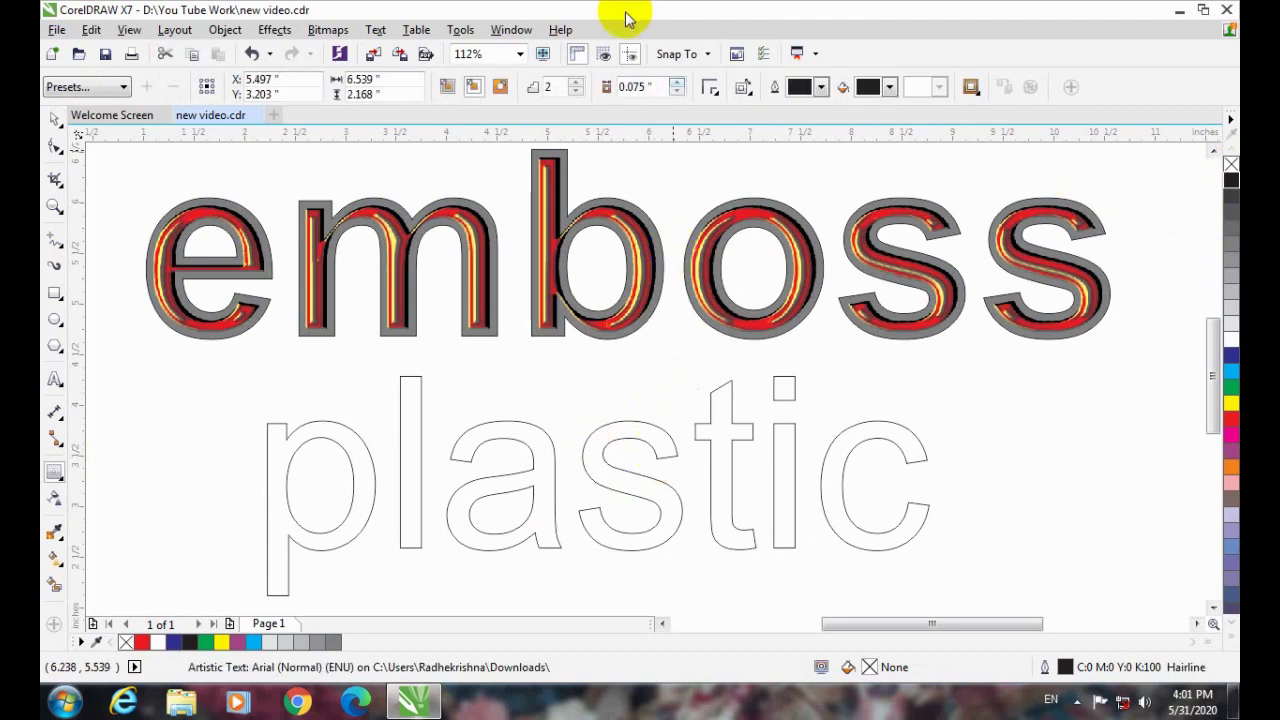
pyautogui.click(576, 91)
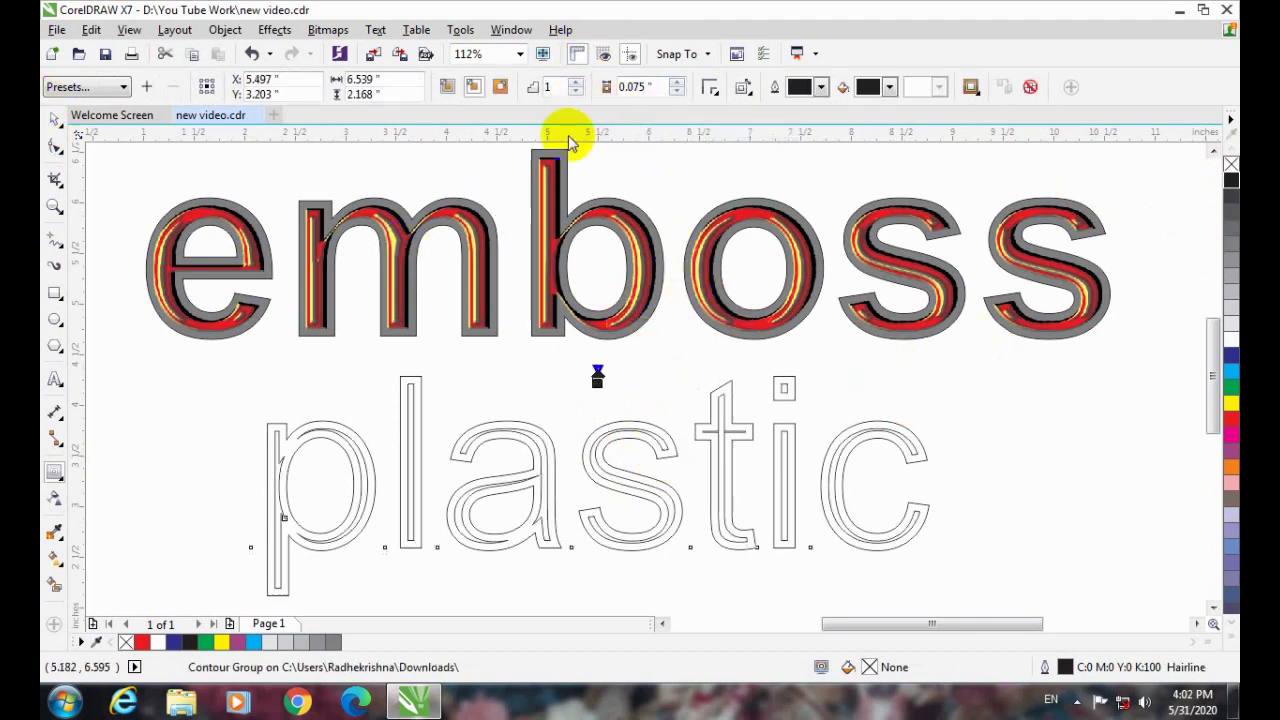
pyautogui.click(676, 92)
pyautogui.click(676, 92)
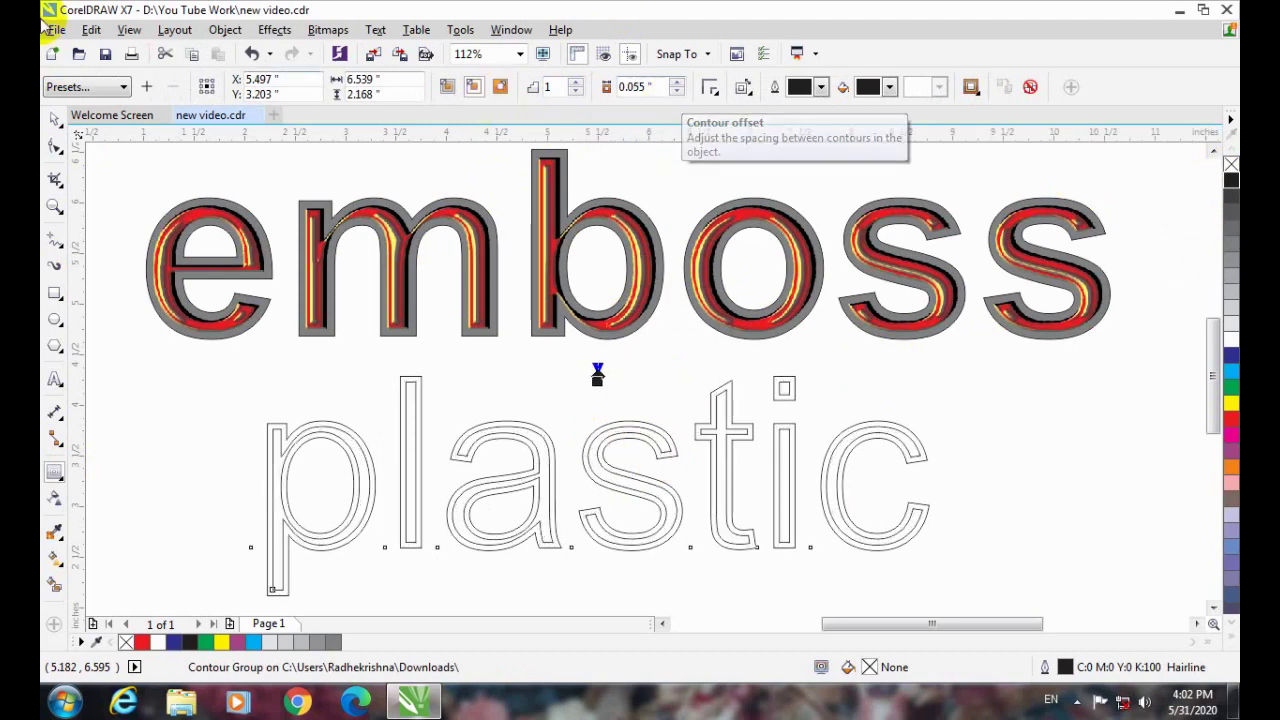
# - Break the contour group of "plastic" apart into the outer text and a separate inner curve, and deselect them
pyautogui.click(54, 120)
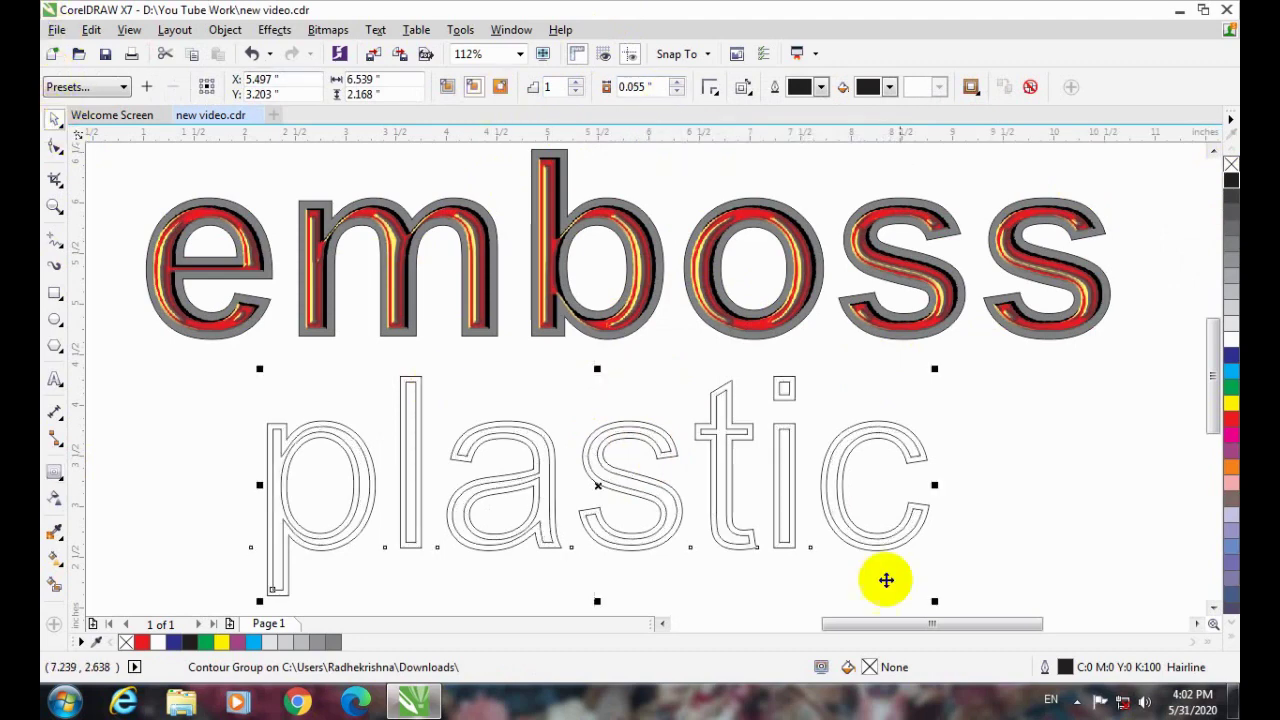
pyautogui.click(1060, 436)
pyautogui.click(729, 442)
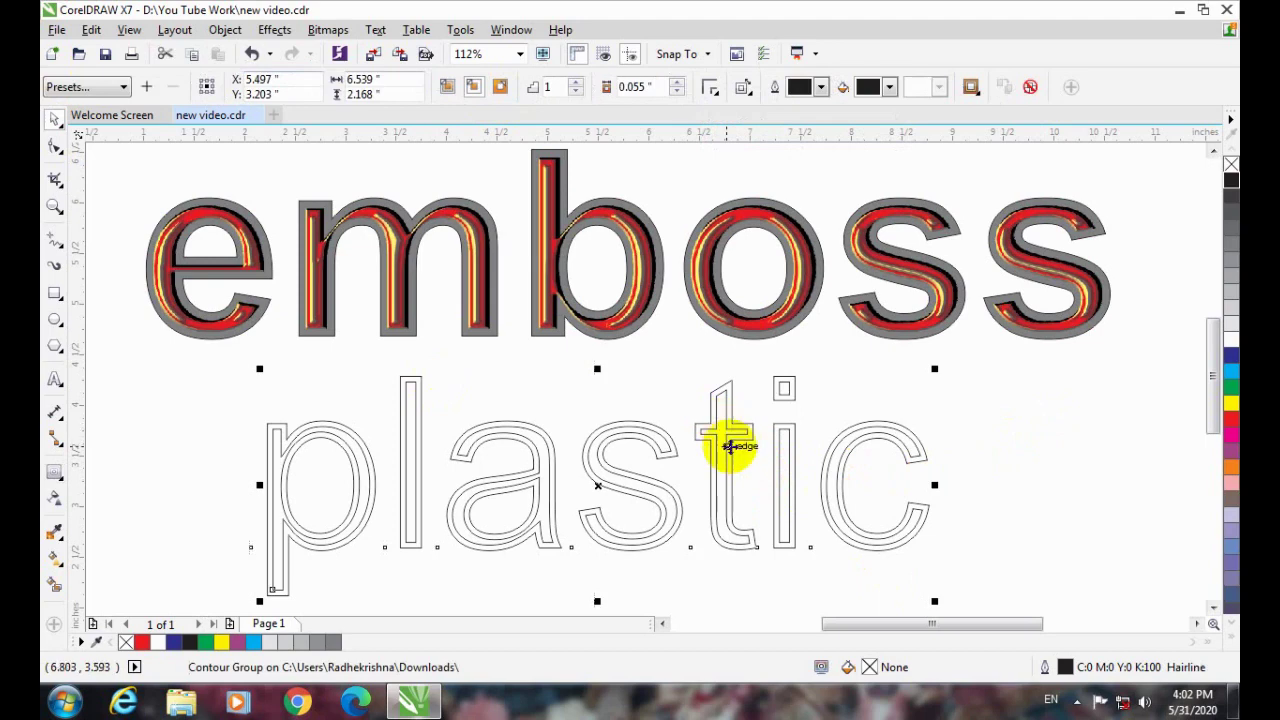
pyautogui.click(735, 447)
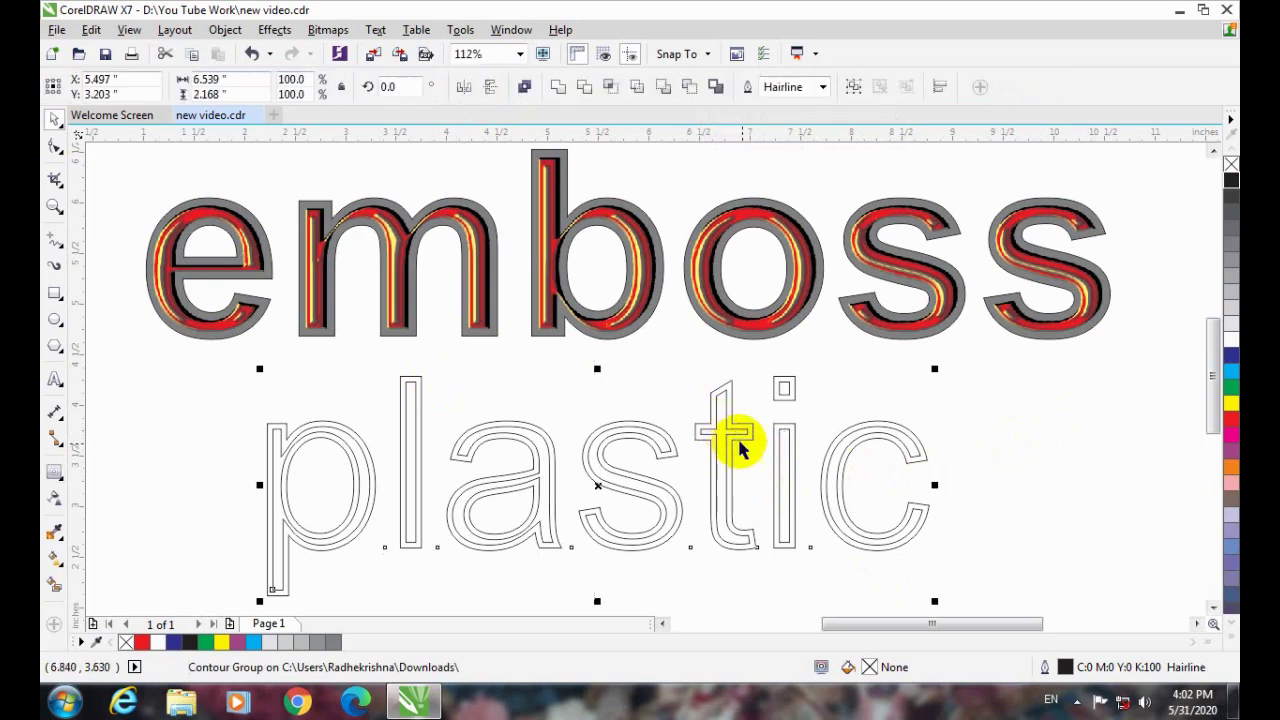
pyautogui.click(975, 447)
# - Fill the inner contour curve of "plastic" with red (C:0 M:100 Y:100 K:0)
pyautogui.click(877, 440)
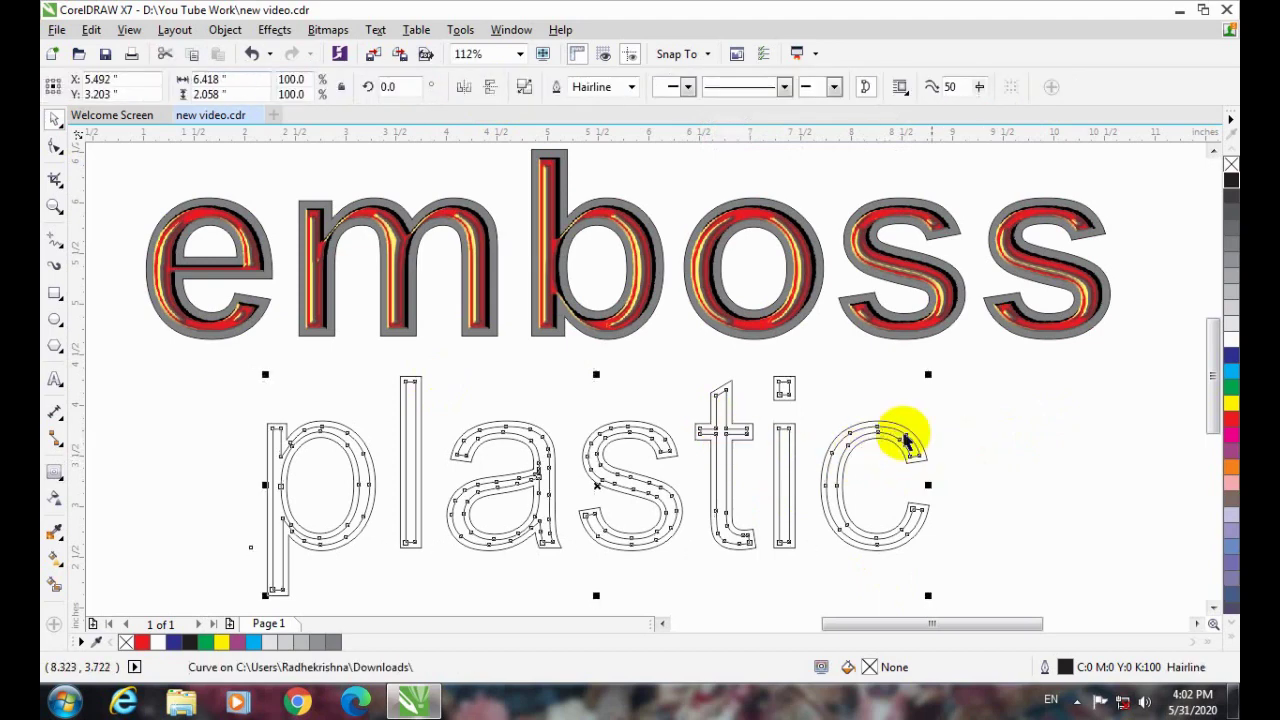
pyautogui.click(1233, 422)
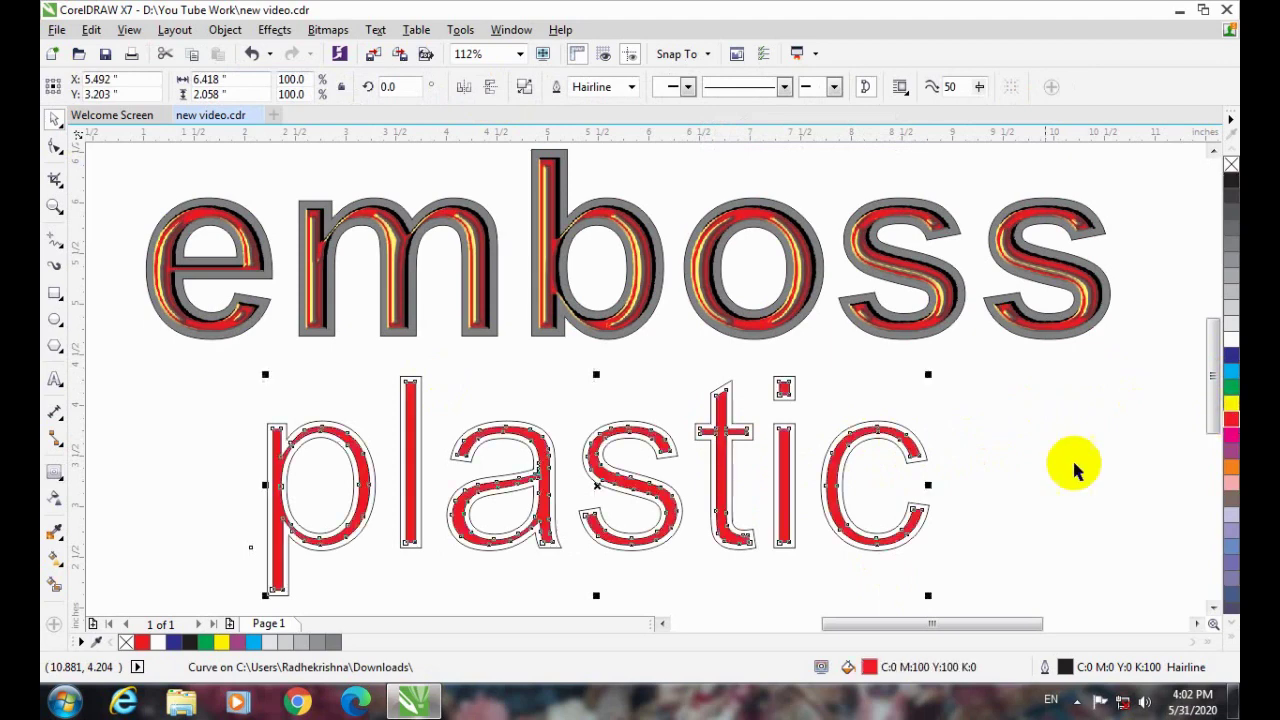
pyautogui.click(965, 480)
pyautogui.click(918, 453)
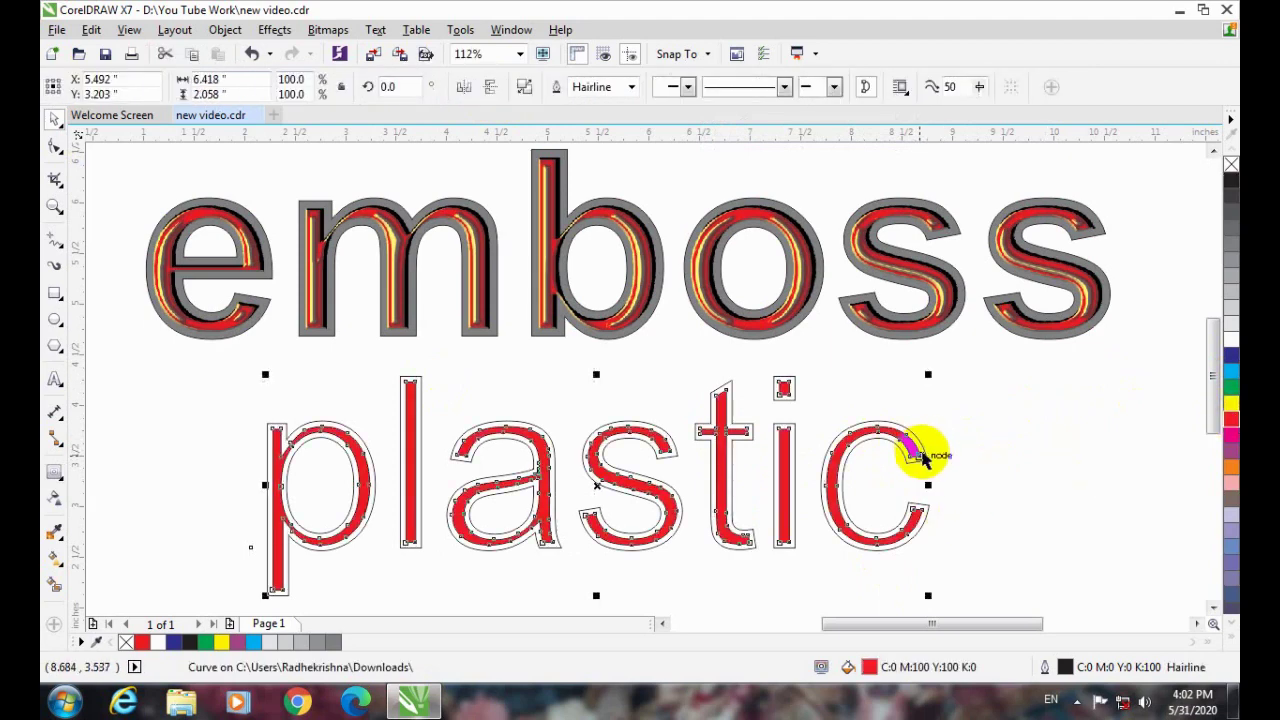
# - Fill the outer "plastic" text with white (C:0 M:0 Y:0 K:0) and deselect it
pyautogui.click(908, 440)
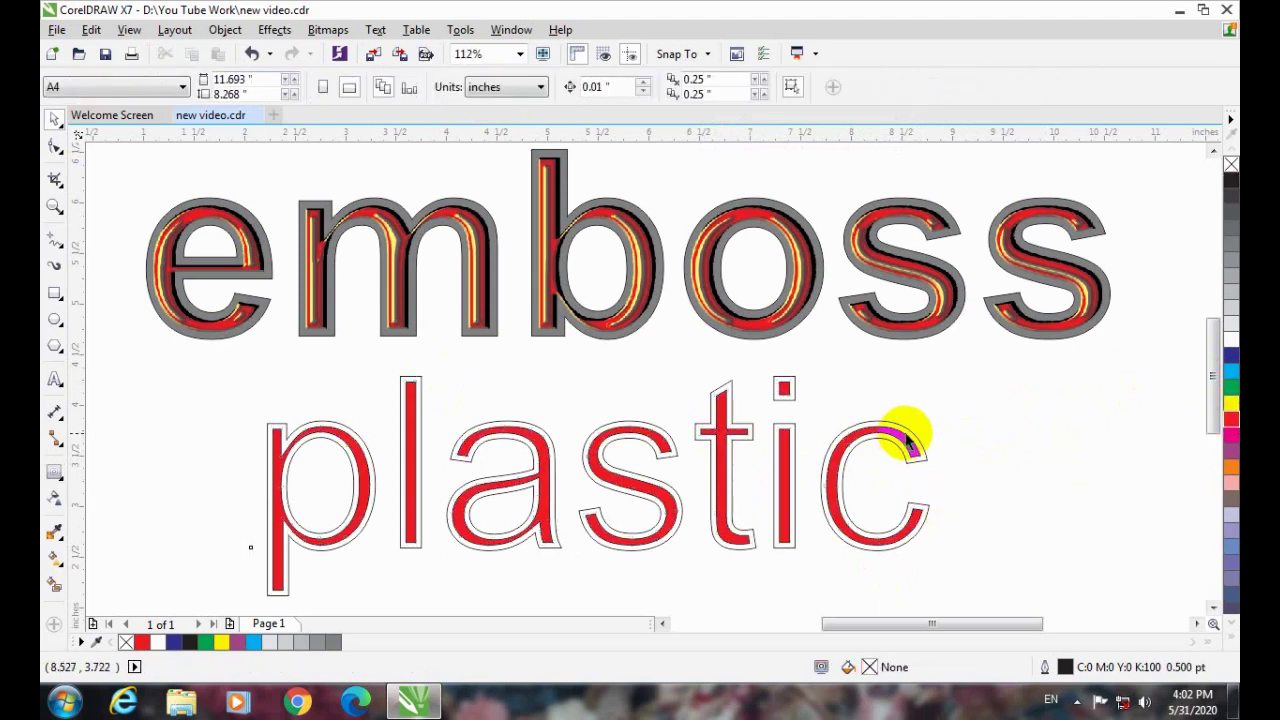
pyautogui.click(908, 435)
pyautogui.click(1232, 341)
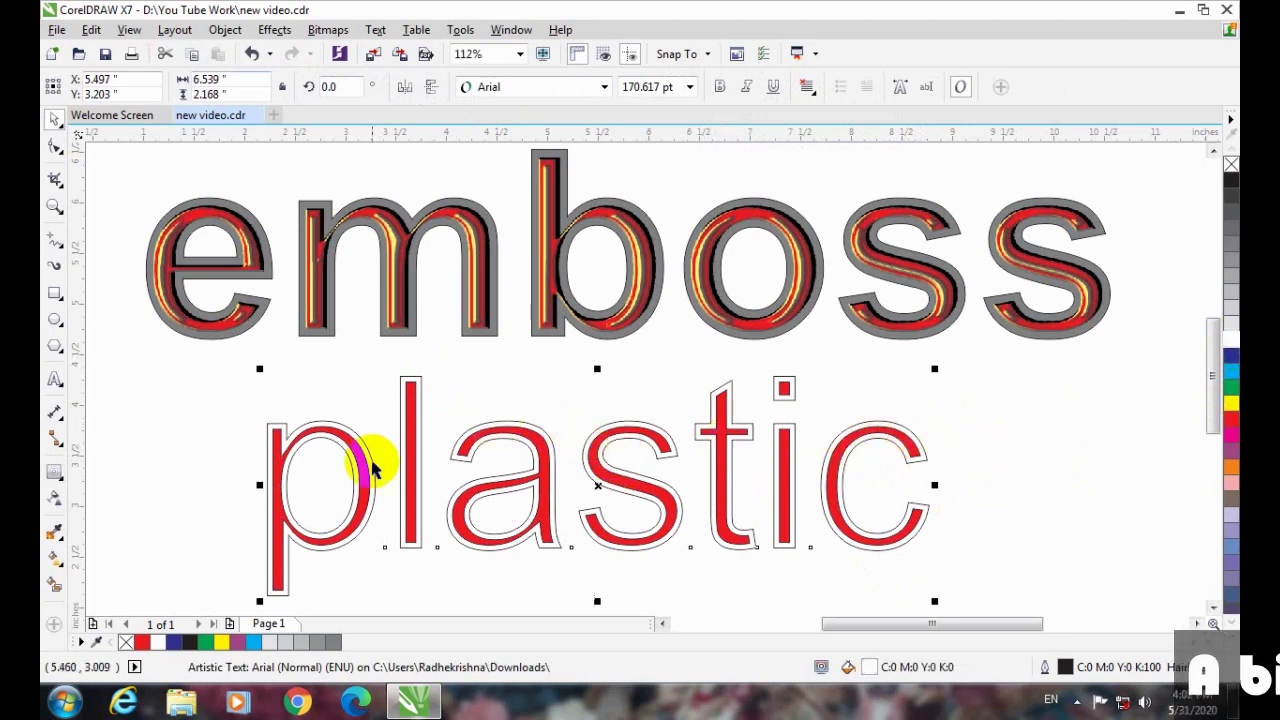
pyautogui.click(1010, 440)
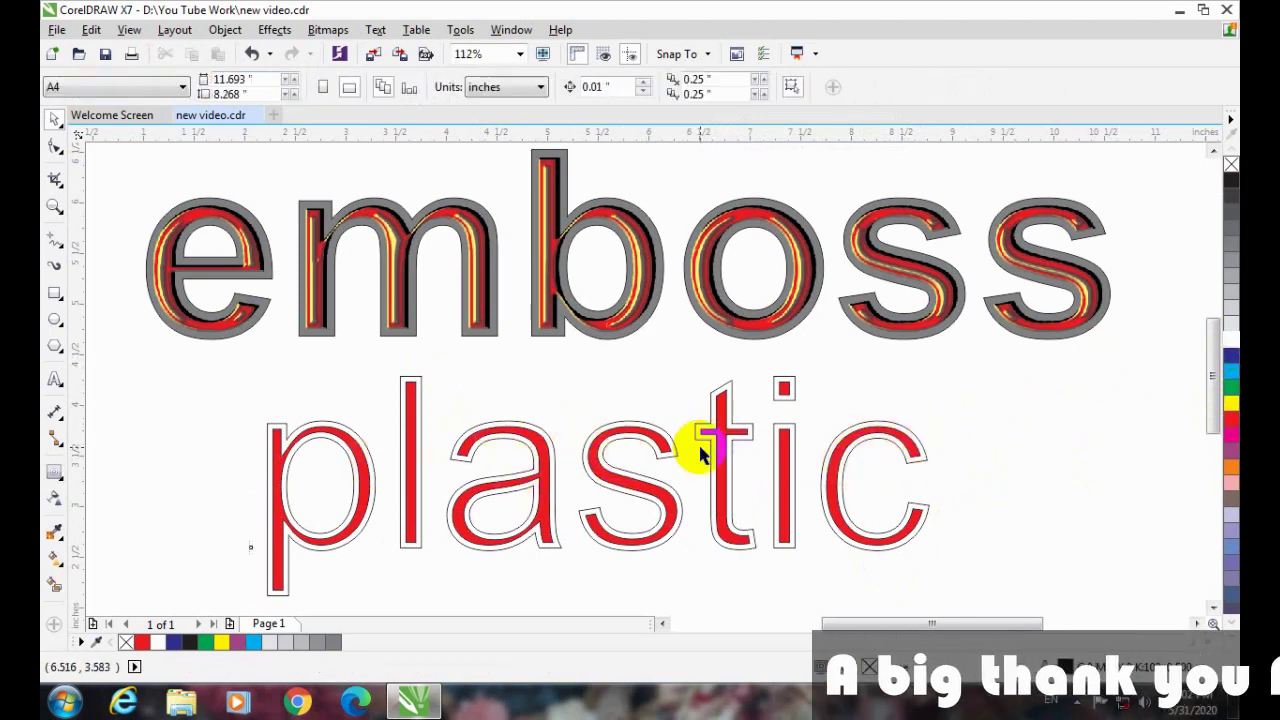
# - Convert the red inner curve of "plastic" to a 300 dpi CMYK bitmap with anti-aliasing and a transparent background
pyautogui.click(610, 443)
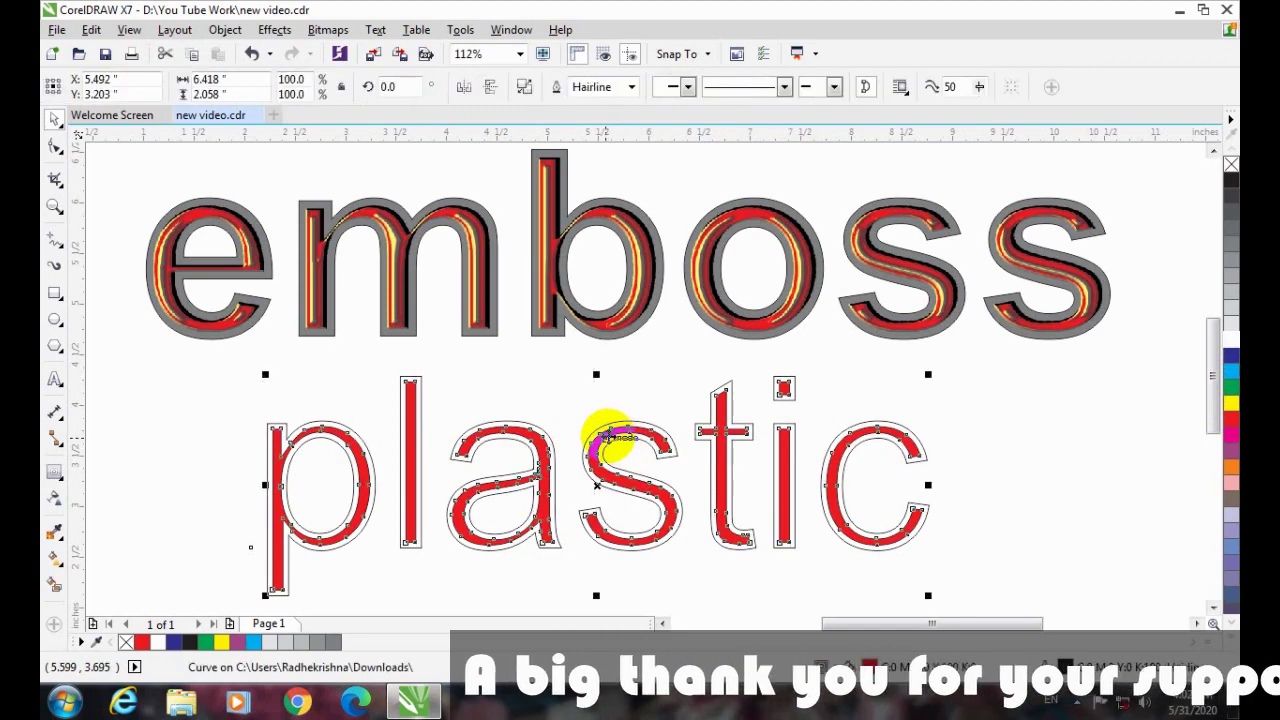
pyautogui.click(329, 31)
pyautogui.click(340, 50)
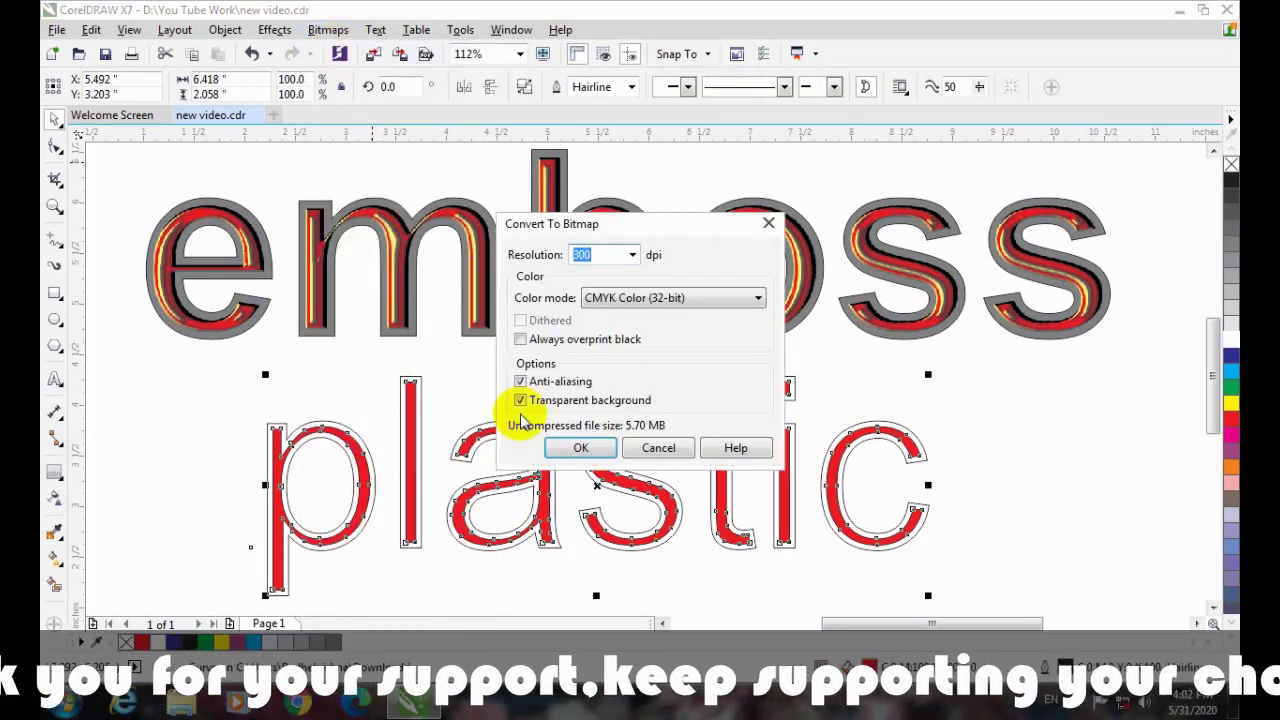
pyautogui.click(582, 448)
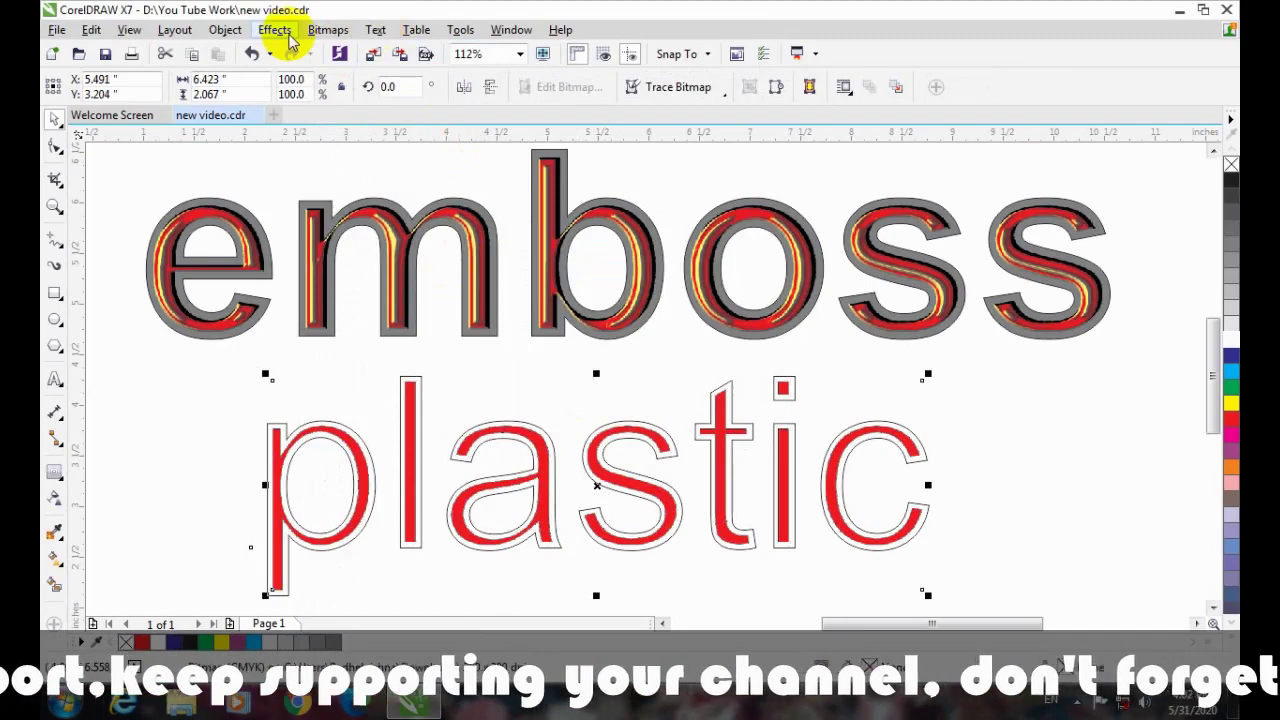
# - Try the Plastic texture on the inner "plastic" bitmap with highlight 88, depth 37, smoothness 71 and light direction 219, then cancel it
pyautogui.click(315, 35)
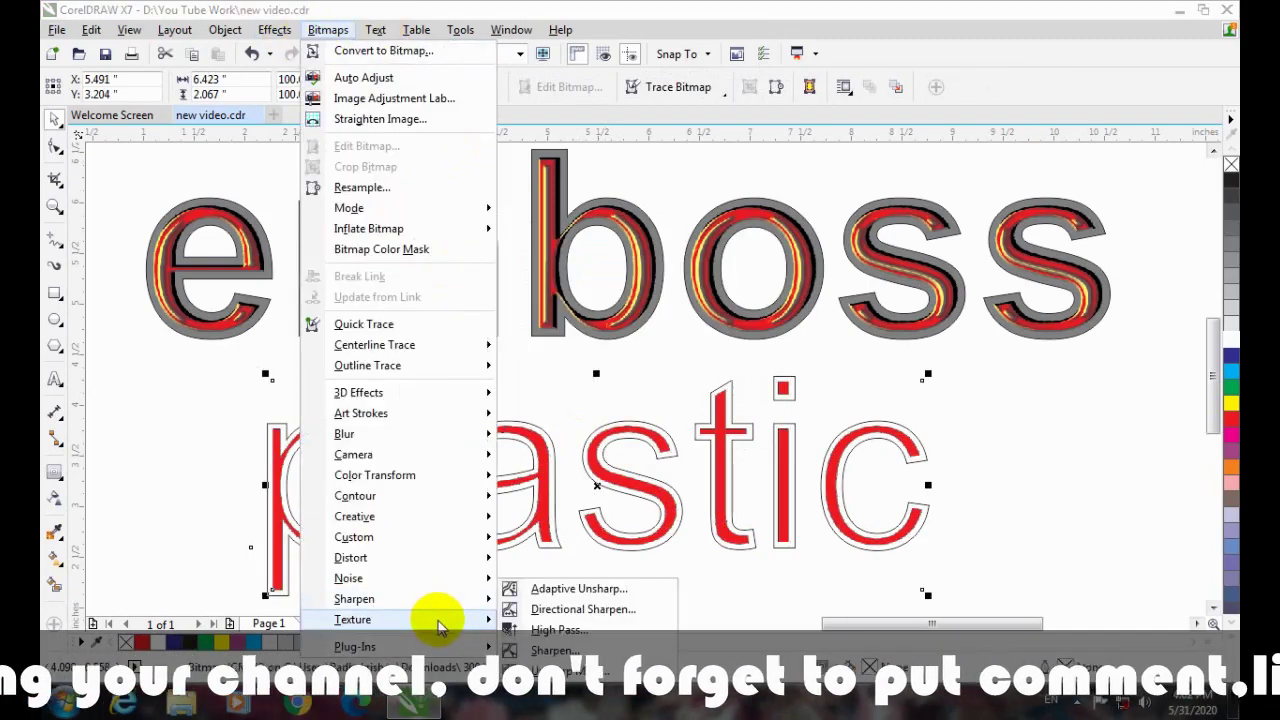
pyautogui.moveTo(503, 621)
pyautogui.click(545, 629)
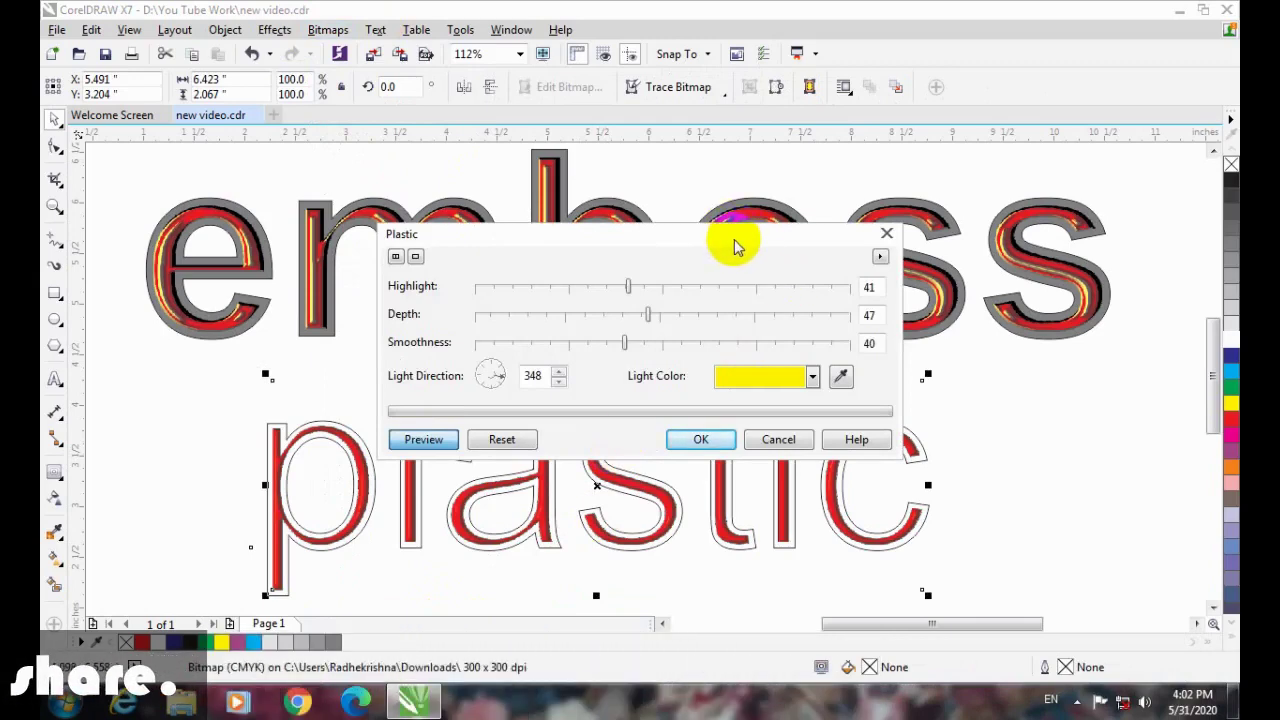
pyautogui.moveTo(736, 245); pyautogui.dragTo(845, 143)
pyautogui.moveTo(754, 180); pyautogui.dragTo(930, 178)
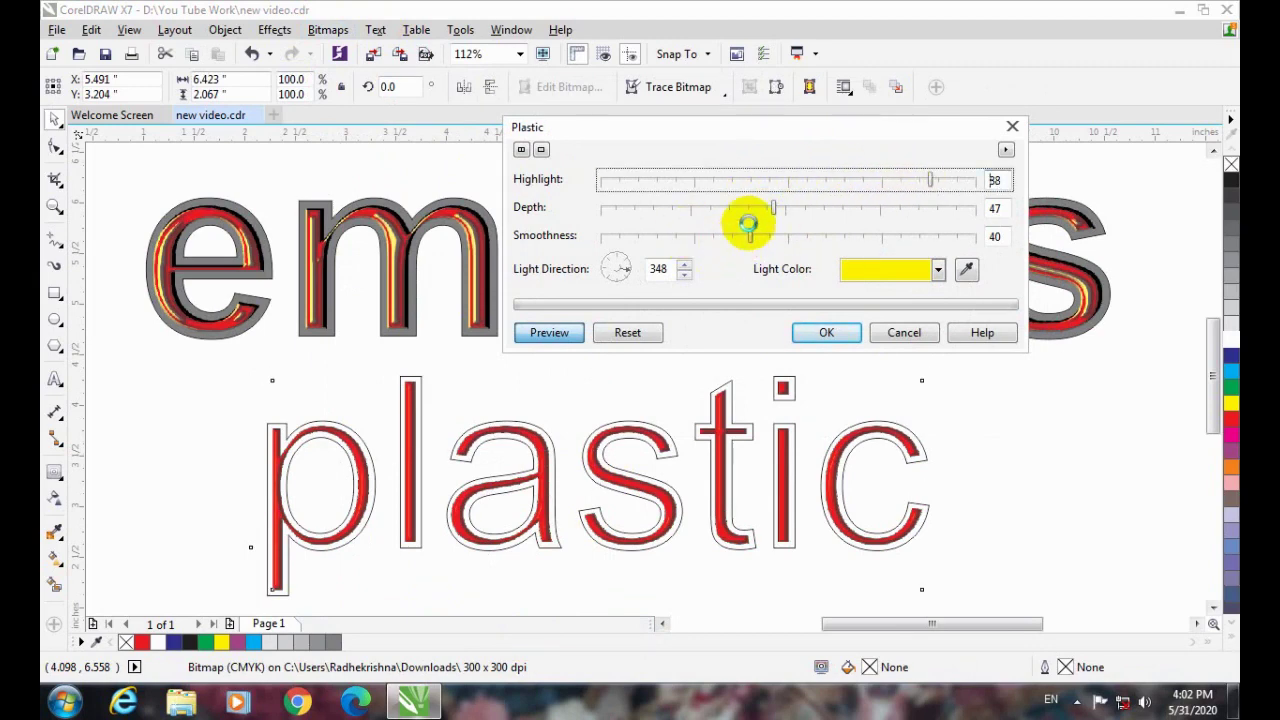
pyautogui.moveTo(750, 236); pyautogui.dragTo(871, 241)
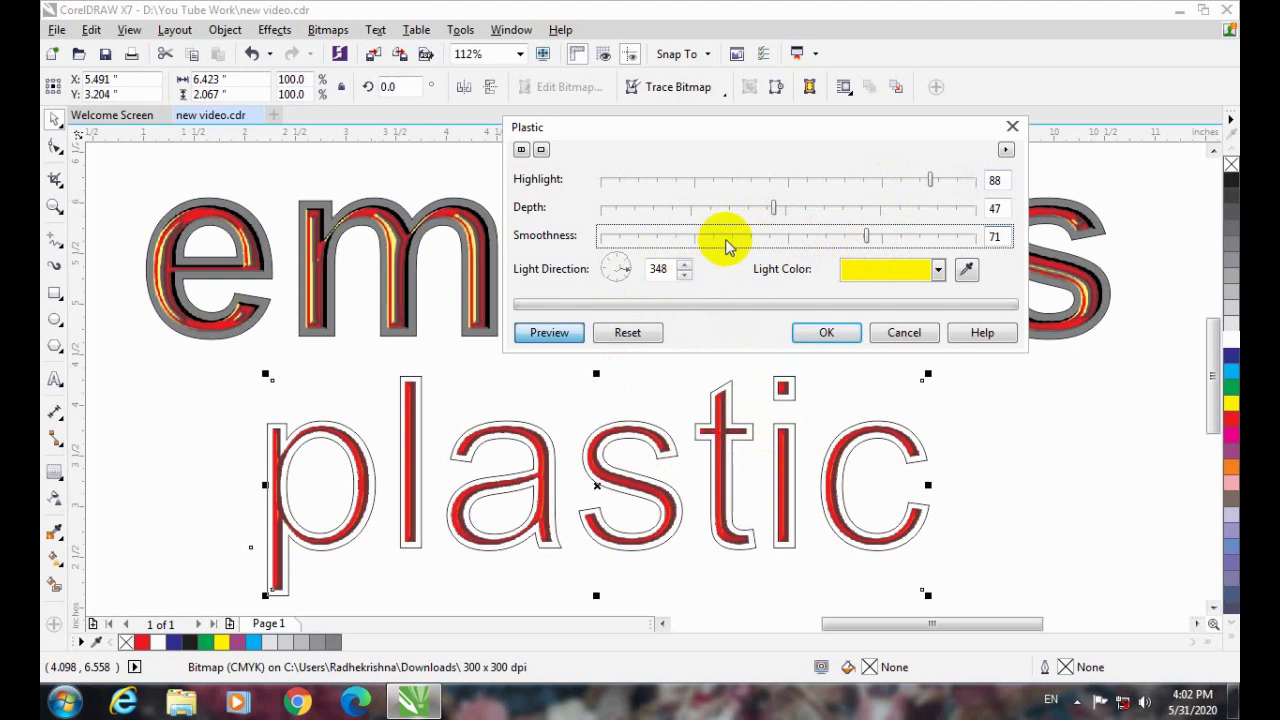
pyautogui.moveTo(771, 207); pyautogui.dragTo(737, 210)
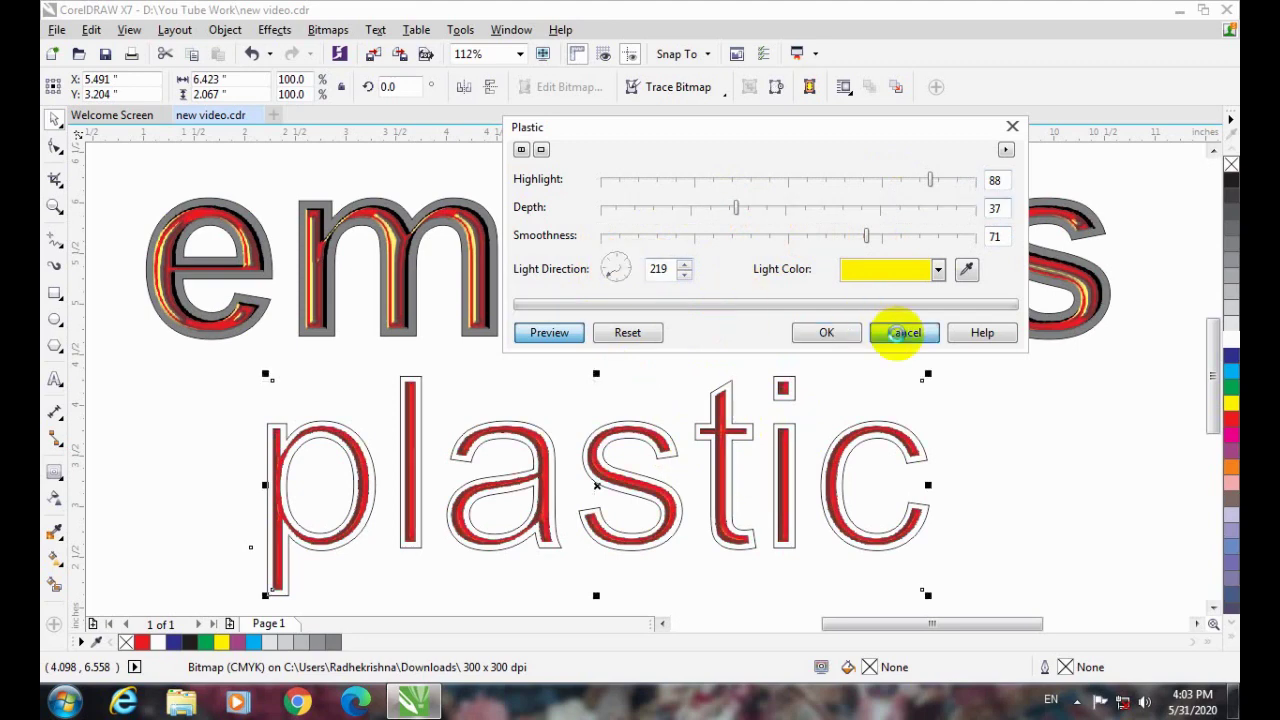
pyautogui.click(903, 332)
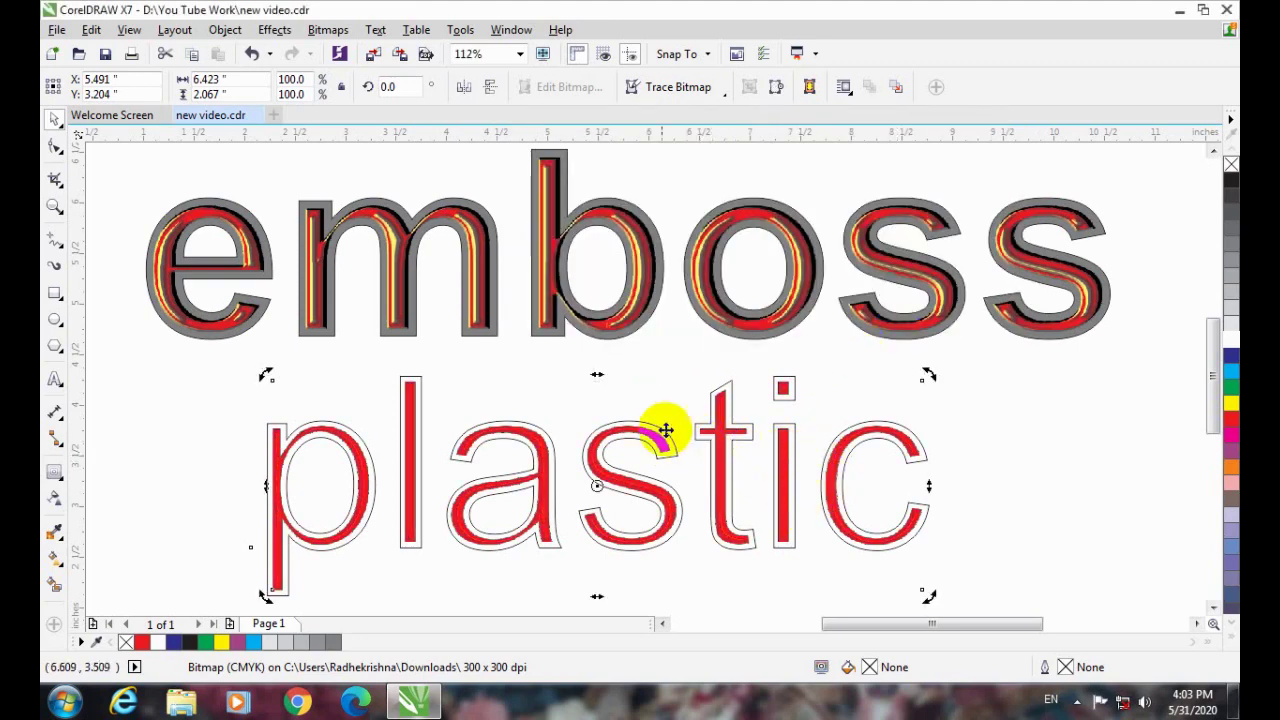
# - Undo the bitmap conversion, fills and contour of "plastic", back to the plain outlined text
pyautogui.click(638, 395)
pyautogui.hotkey('ctrl', 'z')
pyautogui.hotkey('ctrl', 'z')
pyautogui.hotkey('ctrl', 'z')
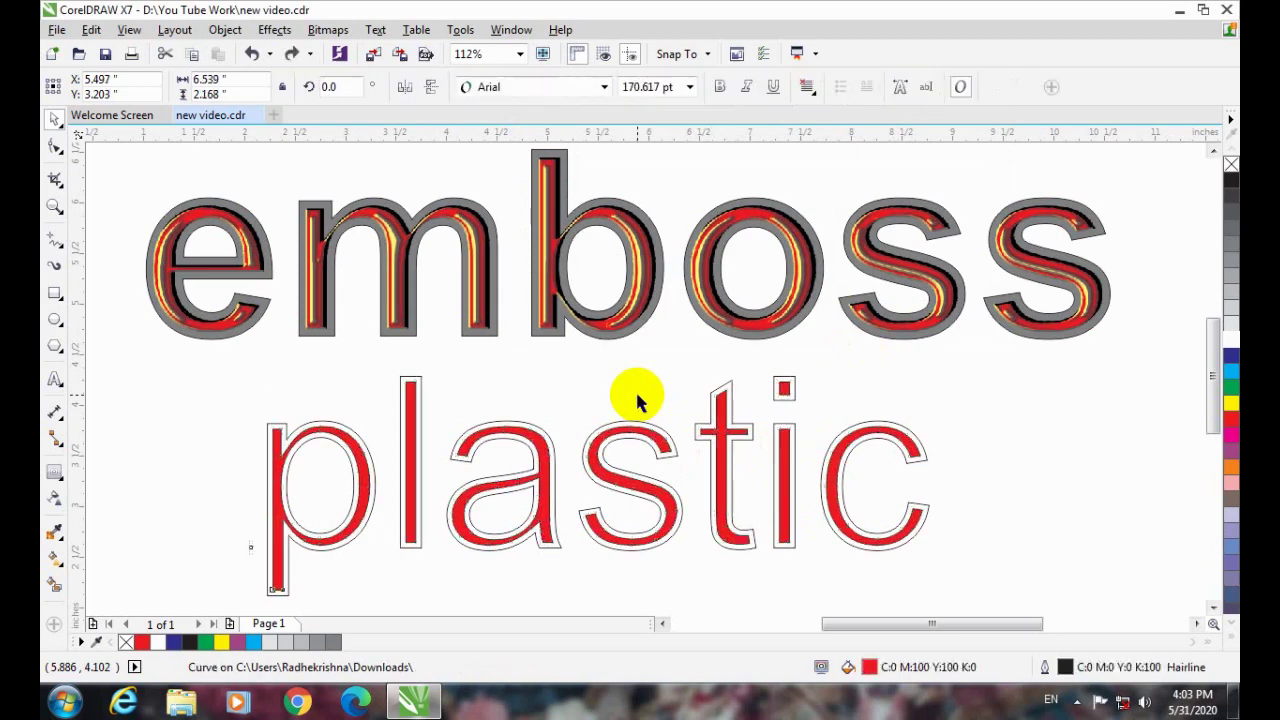
pyautogui.hotkey('ctrl', 'z')
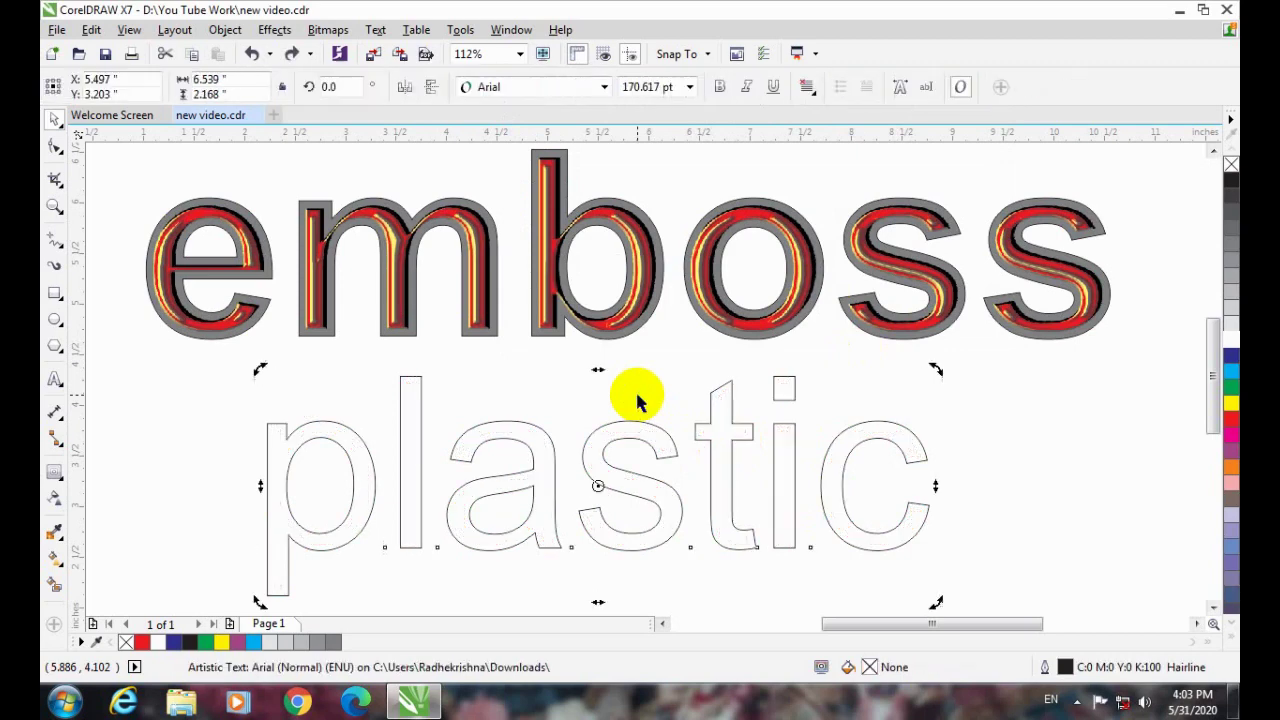
pyautogui.hotkey('ctrl', 'z')
# - Fill the whole "plastic" text with red (C:0 M:100 Y:100 K:0)
pyautogui.click(1110, 465)
pyautogui.click(905, 452)
pyautogui.click(1229, 428)
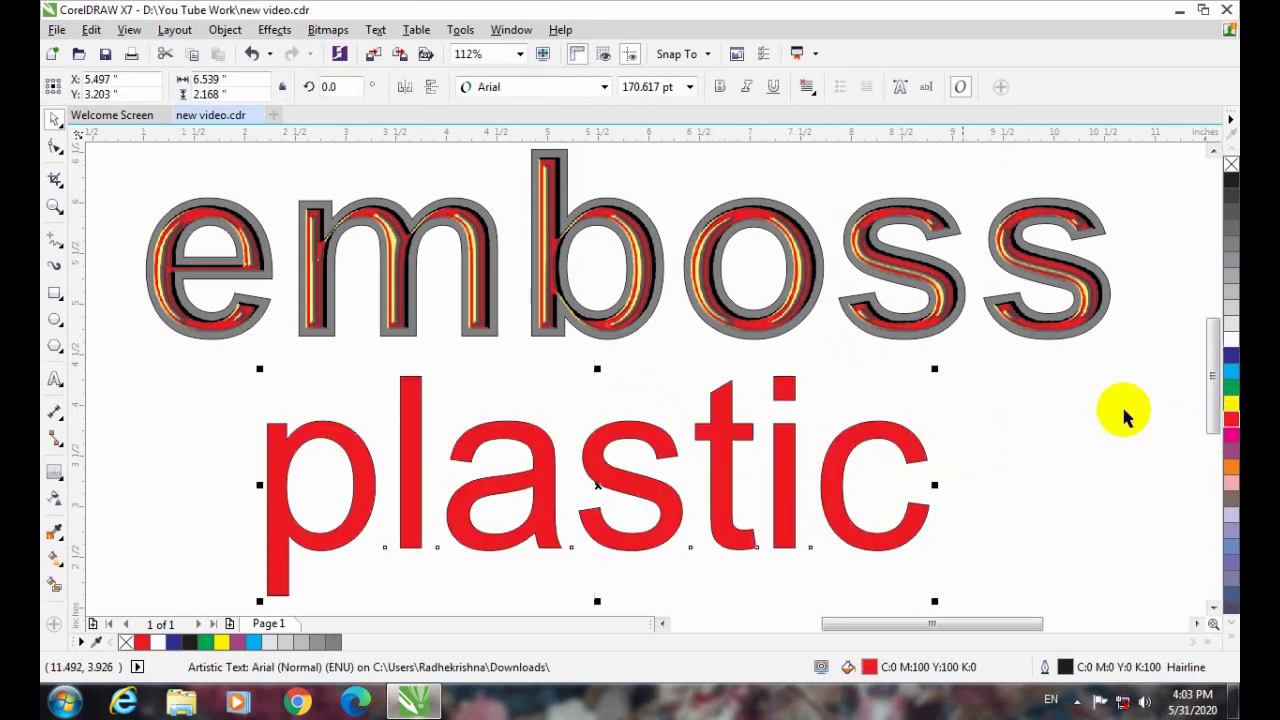
# - Convert the red "plastic" text to a 300 dpi CMYK bitmap with anti-aliasing and a transparent background
pyautogui.click(330, 30)
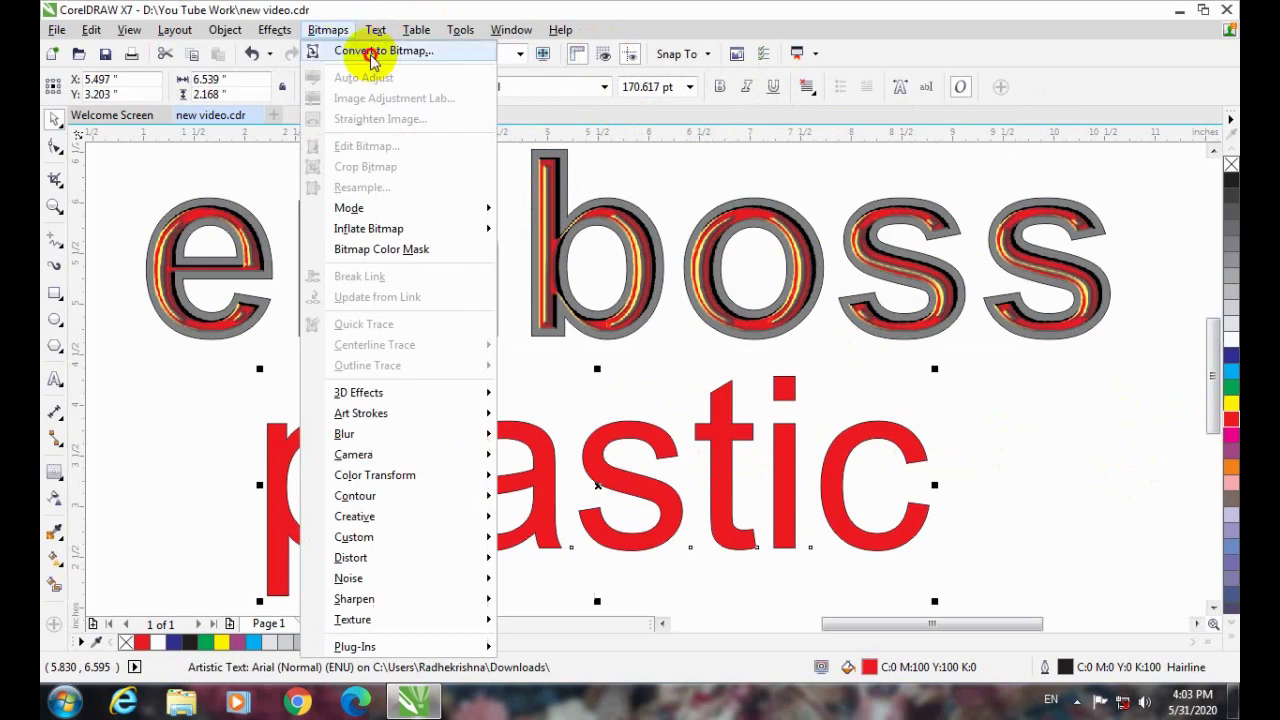
pyautogui.click(371, 52)
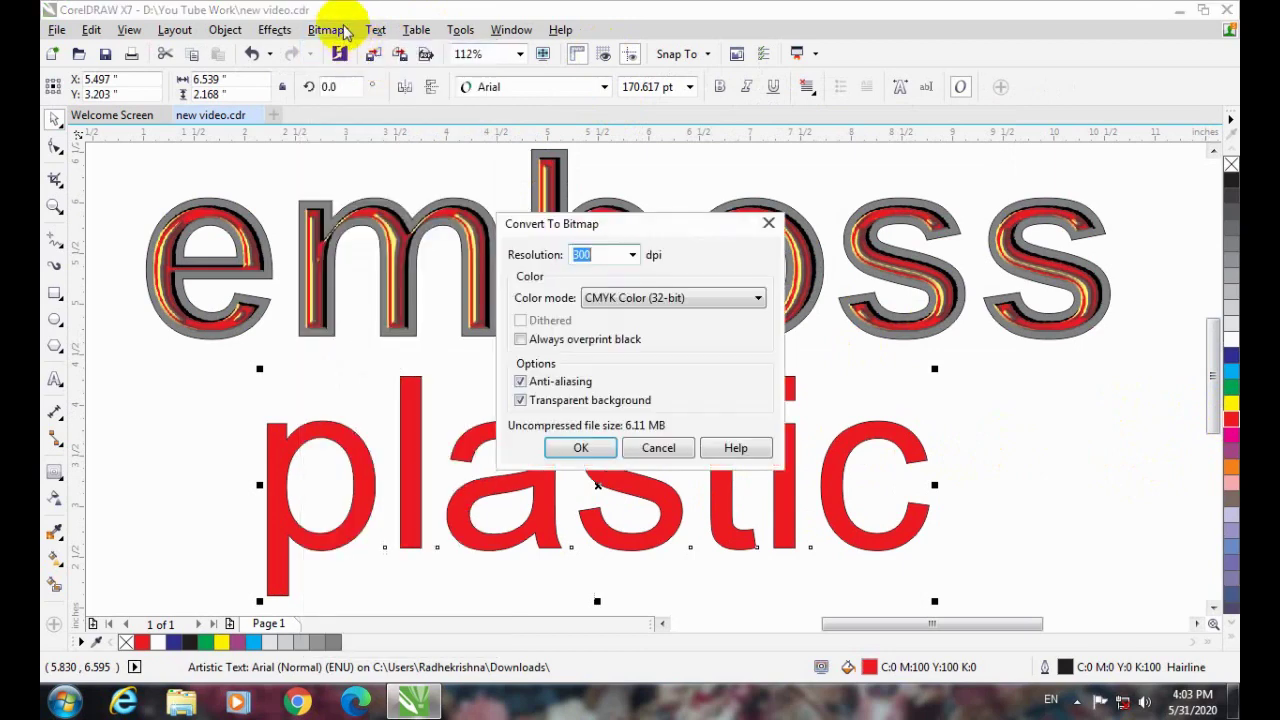
pyautogui.click(584, 447)
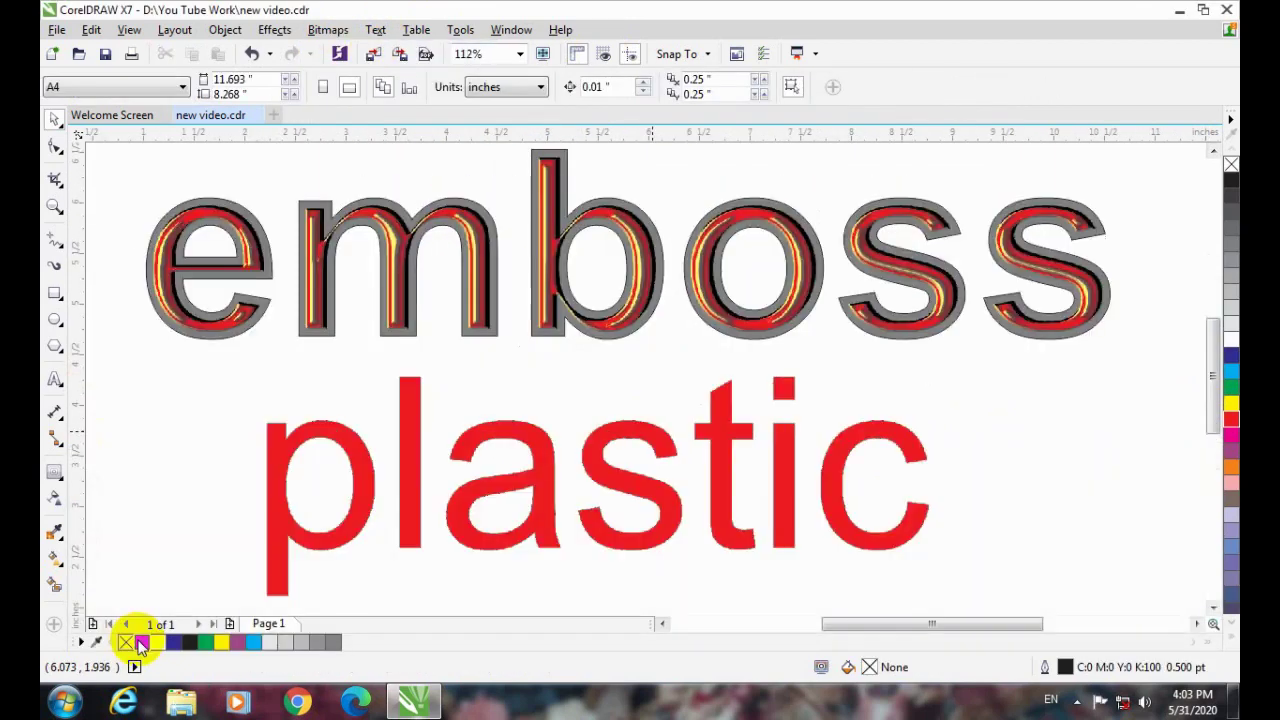
# - Start the Plastic texture effect on the "plastic" bitmap and set its smoothness to 67 and highlight to 94
pyautogui.click(363, 475)
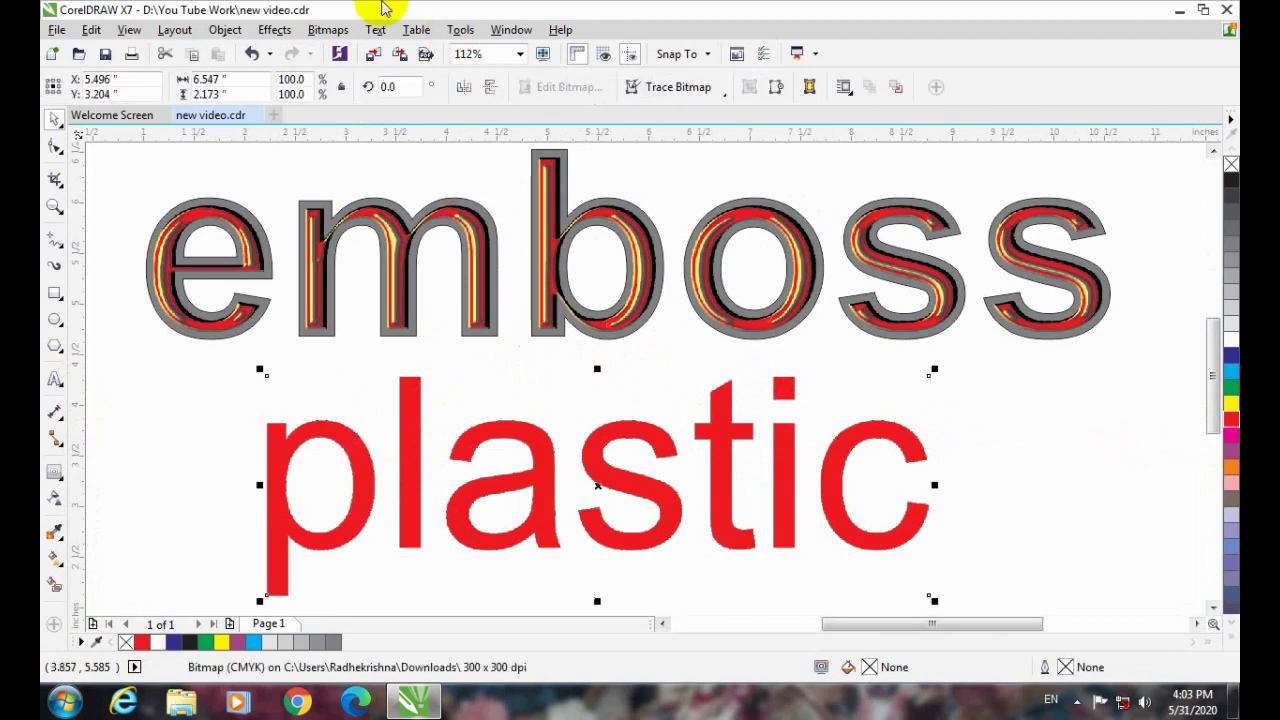
pyautogui.click(328, 30)
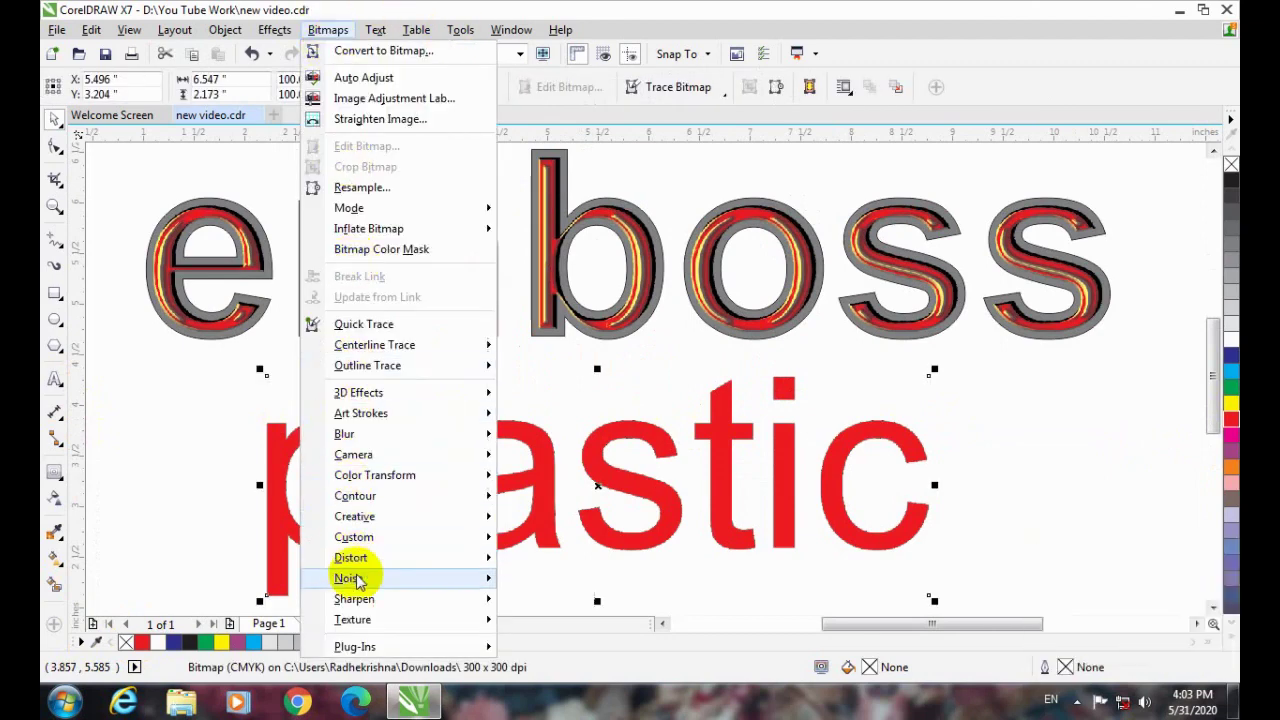
pyautogui.moveTo(388, 619)
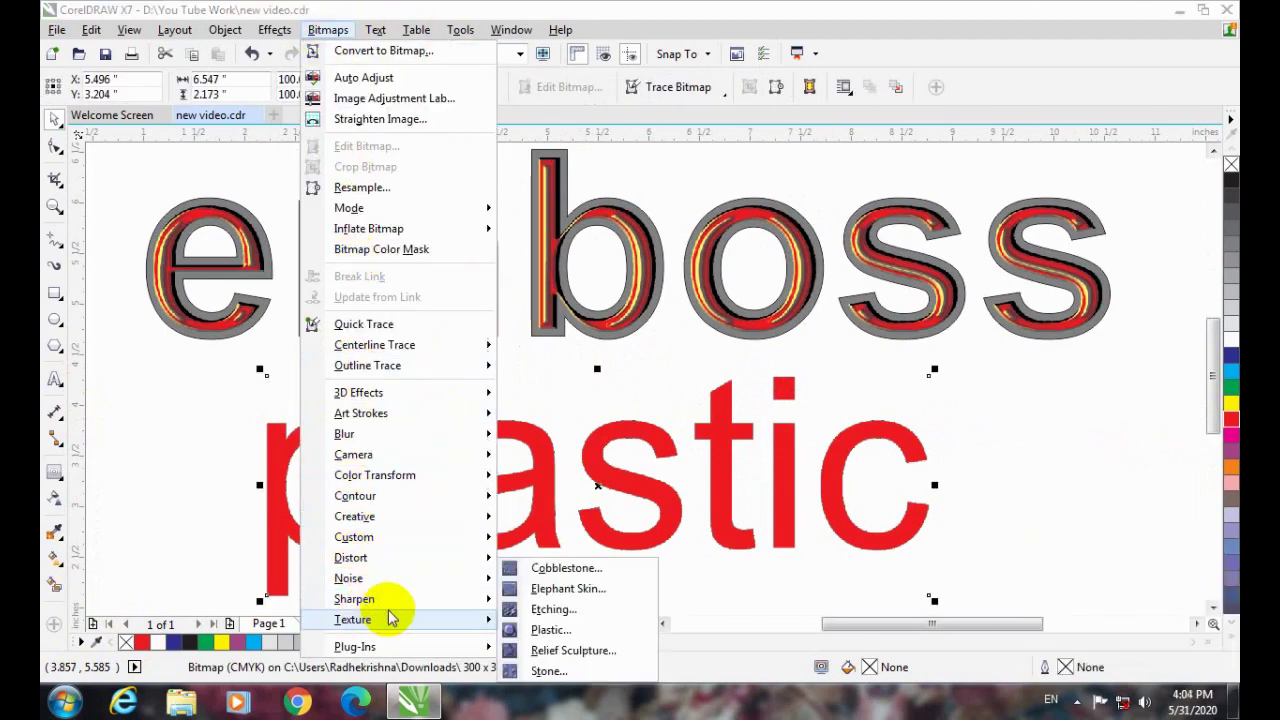
pyautogui.click(533, 636)
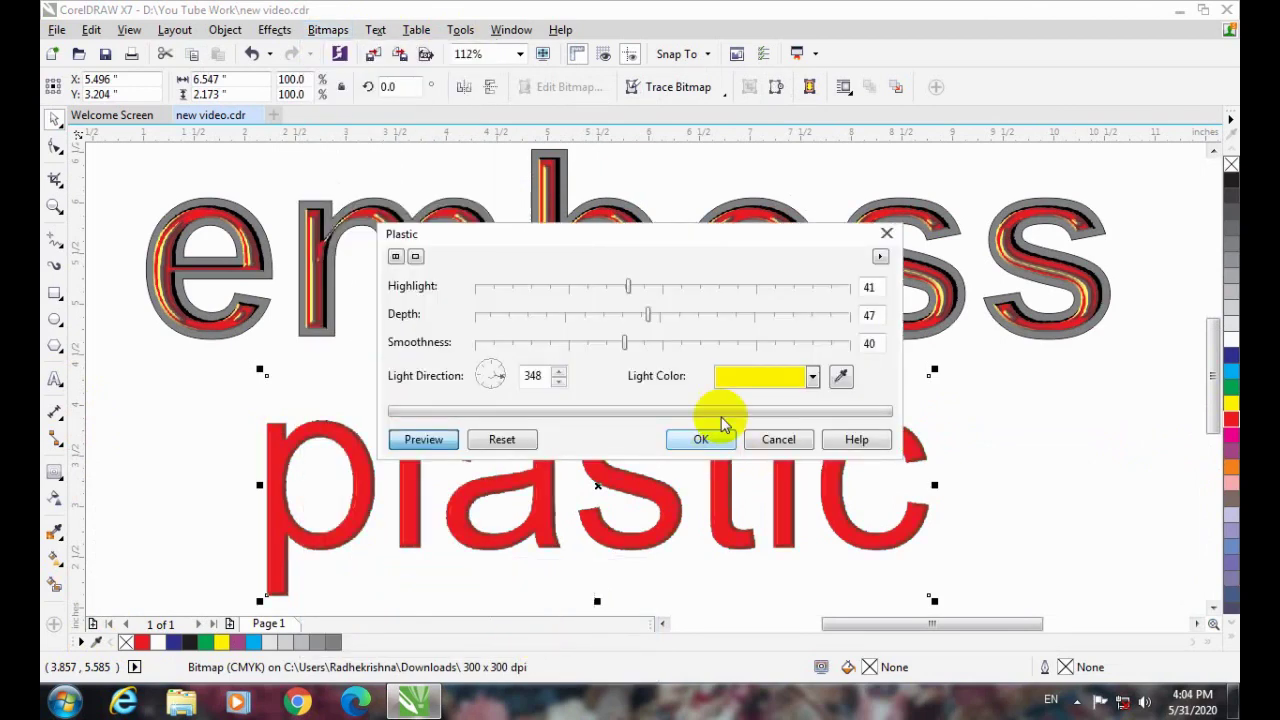
pyautogui.moveTo(640, 237); pyautogui.dragTo(749, 166)
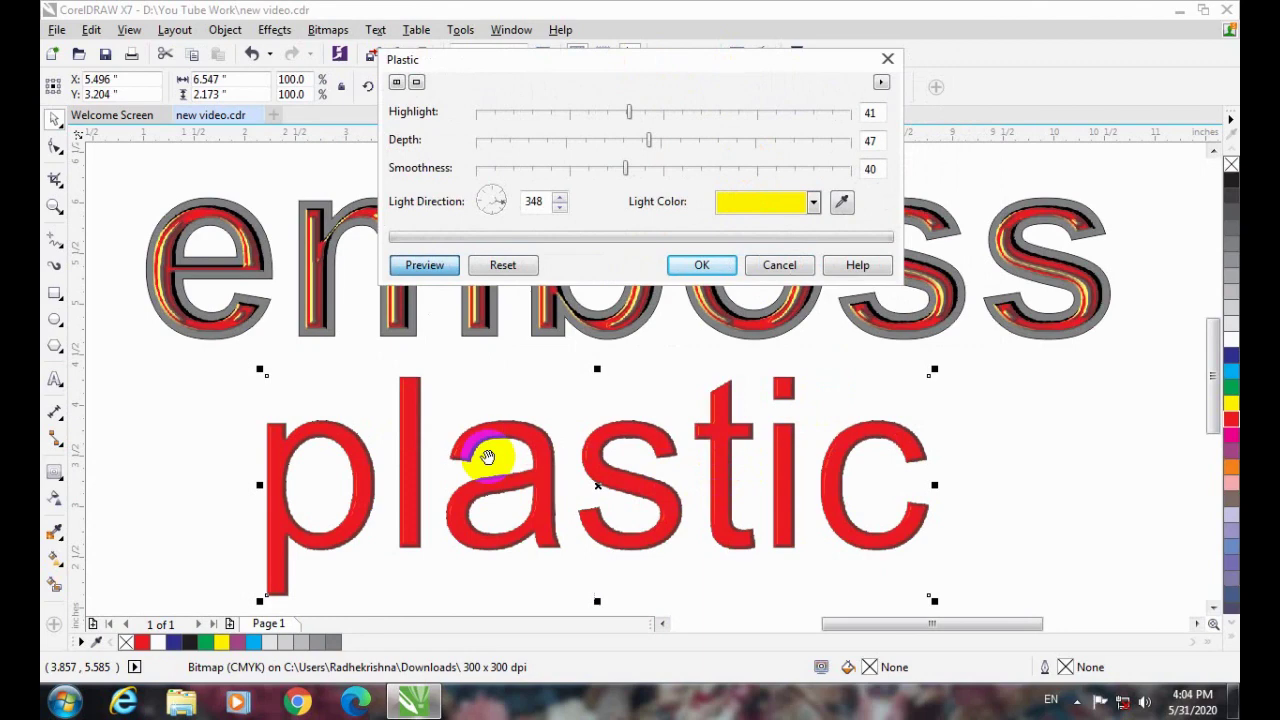
pyautogui.click(769, 213)
pyautogui.click(769, 213)
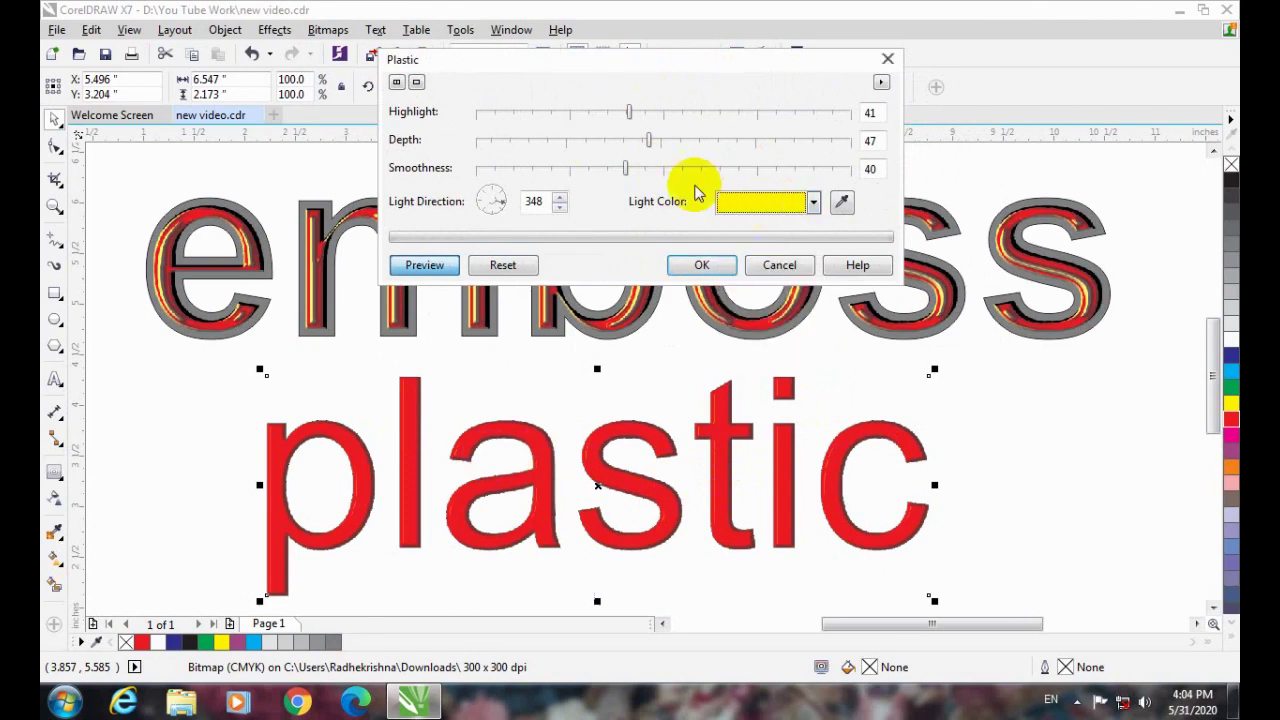
pyautogui.moveTo(629, 167); pyautogui.dragTo(728, 167)
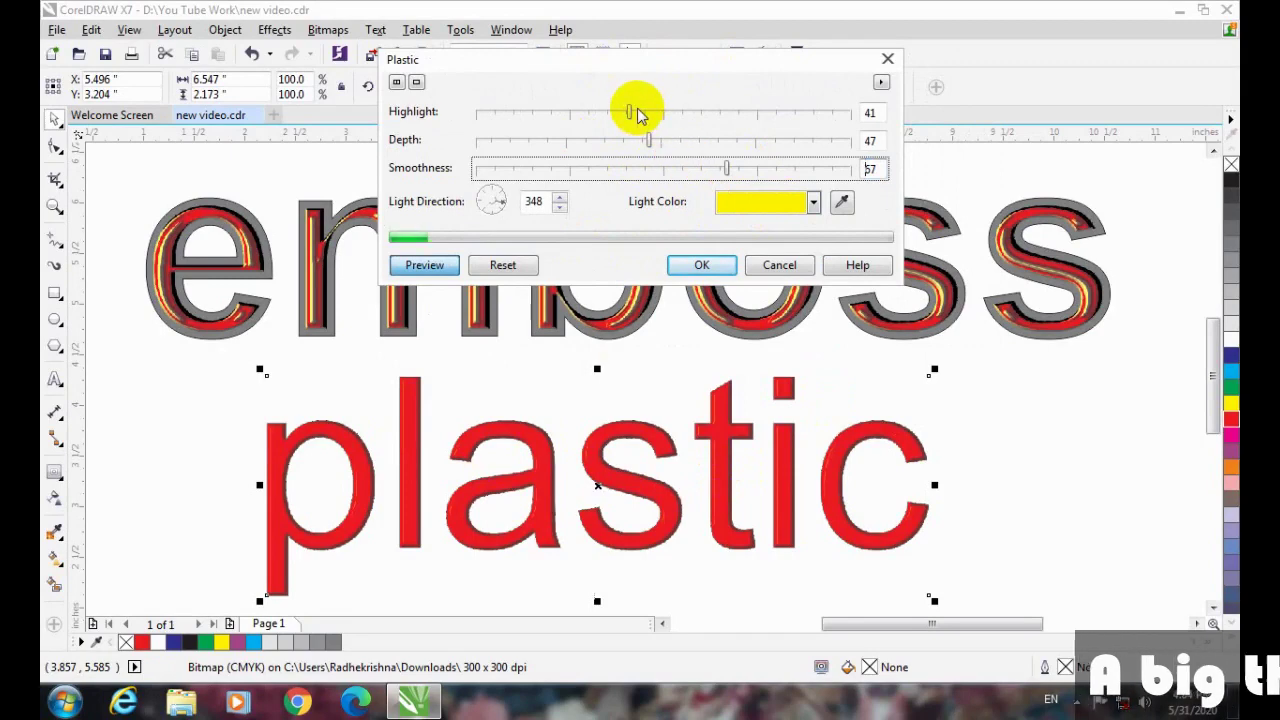
pyautogui.moveTo(629, 110); pyautogui.dragTo(812, 117)
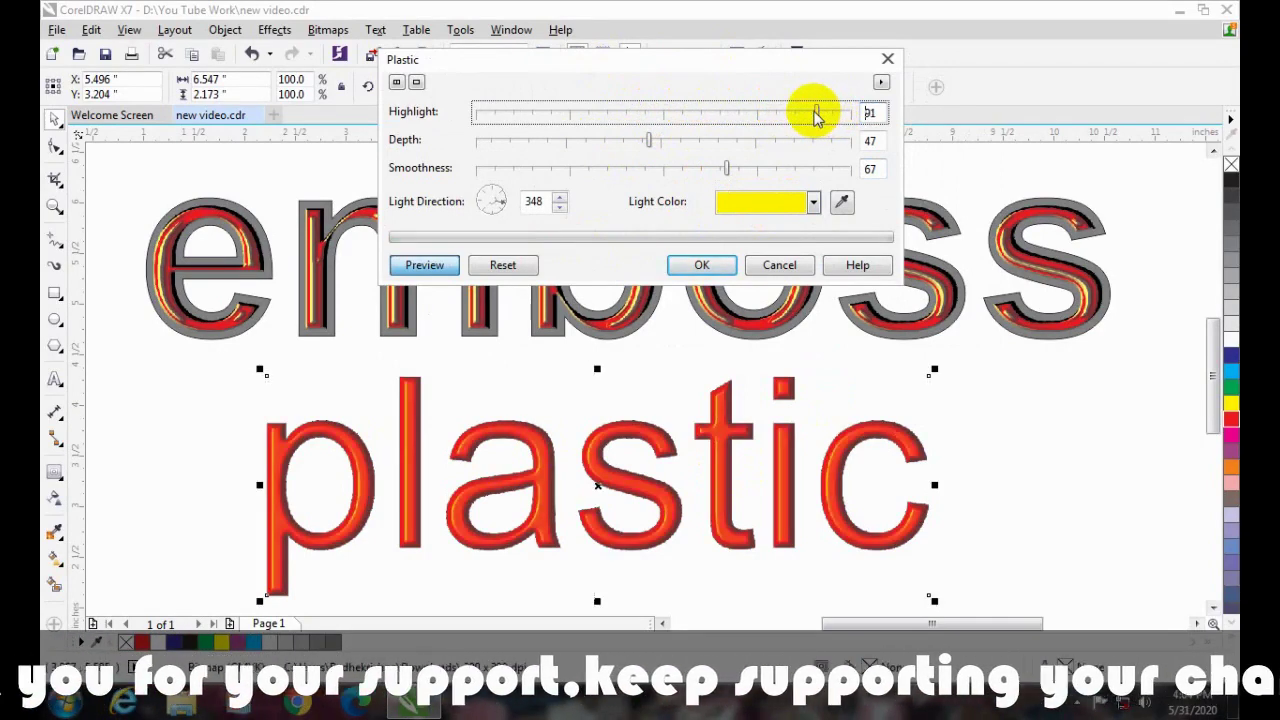
pyautogui.moveTo(815, 117); pyautogui.dragTo(815, 117)
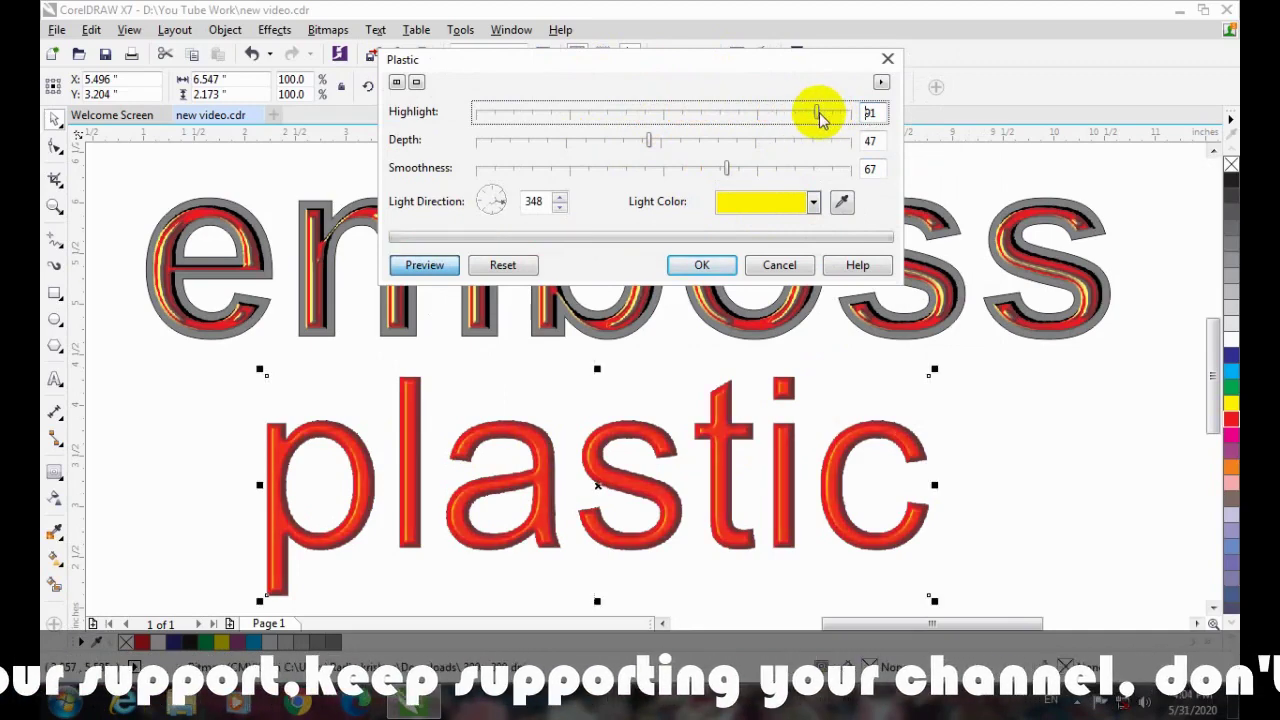
# - Set the Plastic texture's depth to 67 and smoothness to 55, apply it, and deselect the bitmap
pyautogui.click(707, 143)
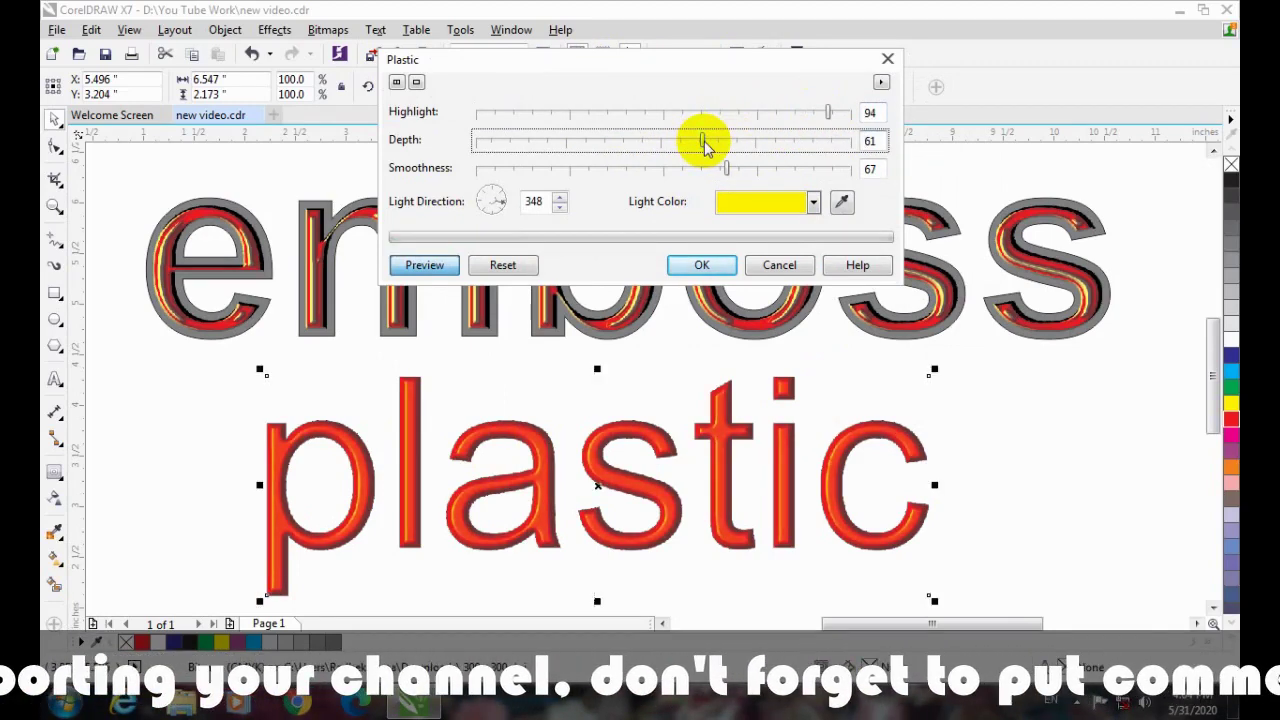
pyautogui.click(727, 140)
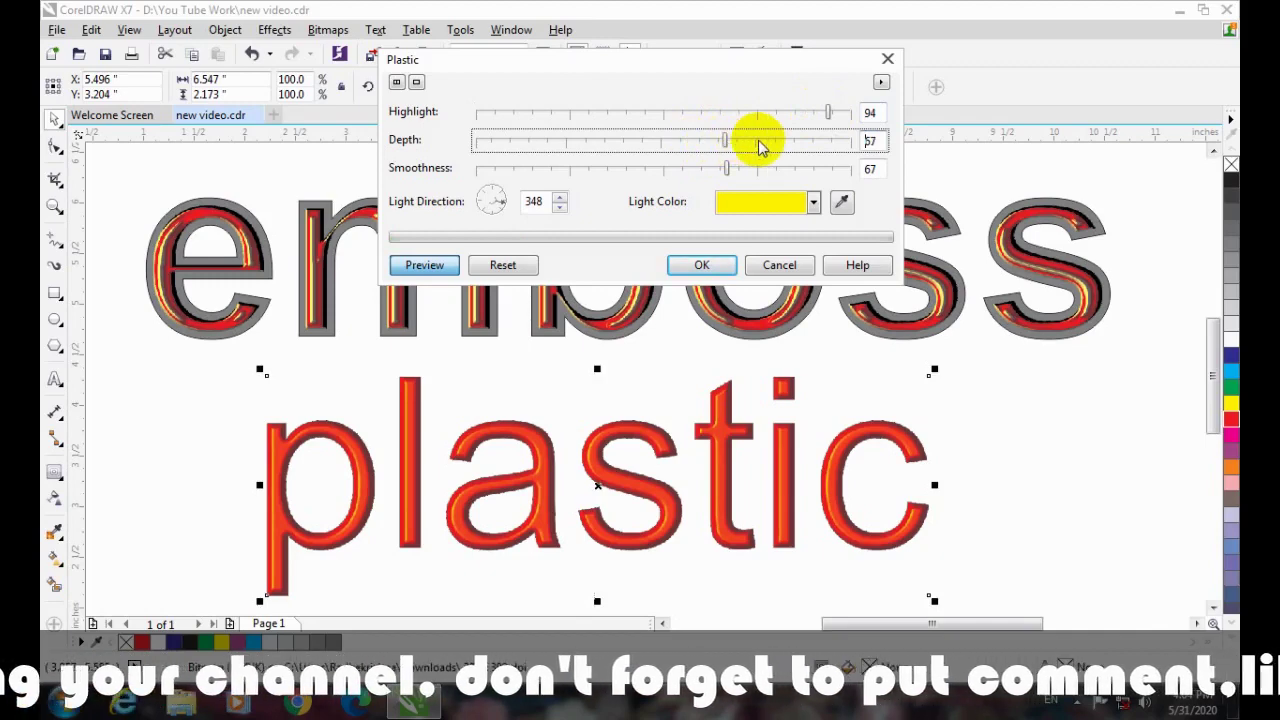
pyautogui.click(682, 167)
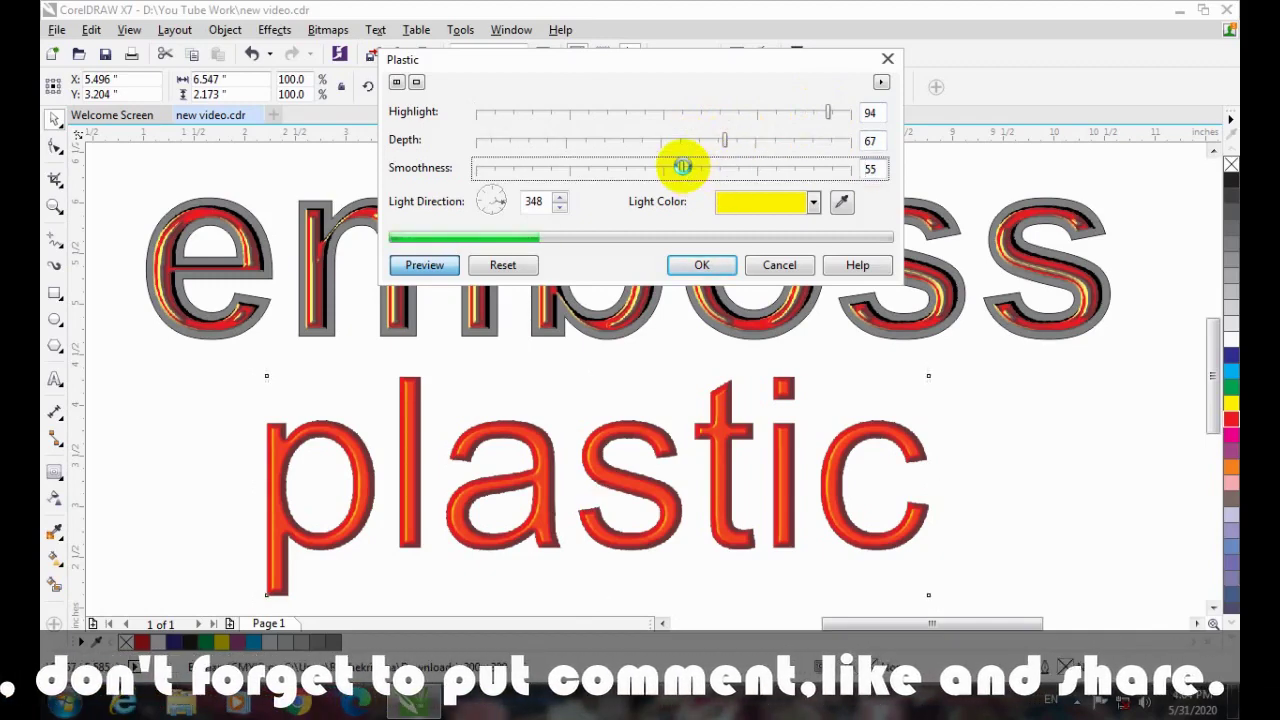
pyautogui.click(704, 266)
pyautogui.click(1110, 506)
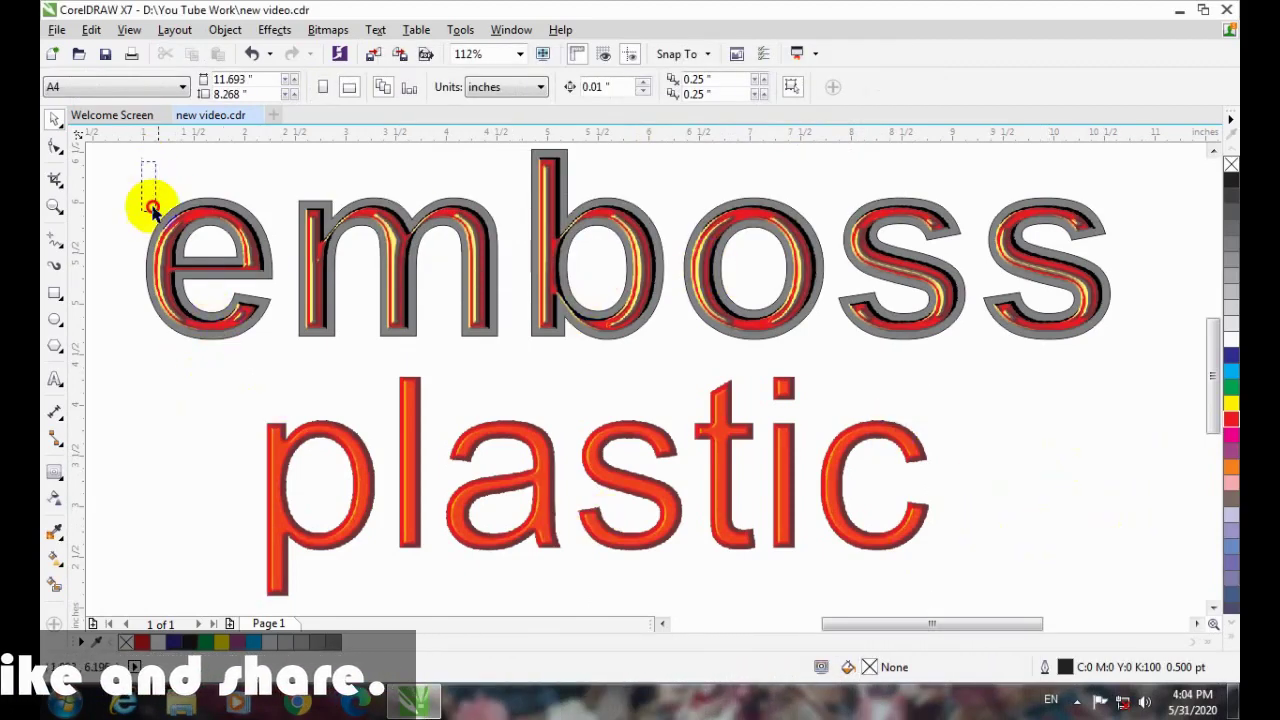
pyautogui.click(251, 264)
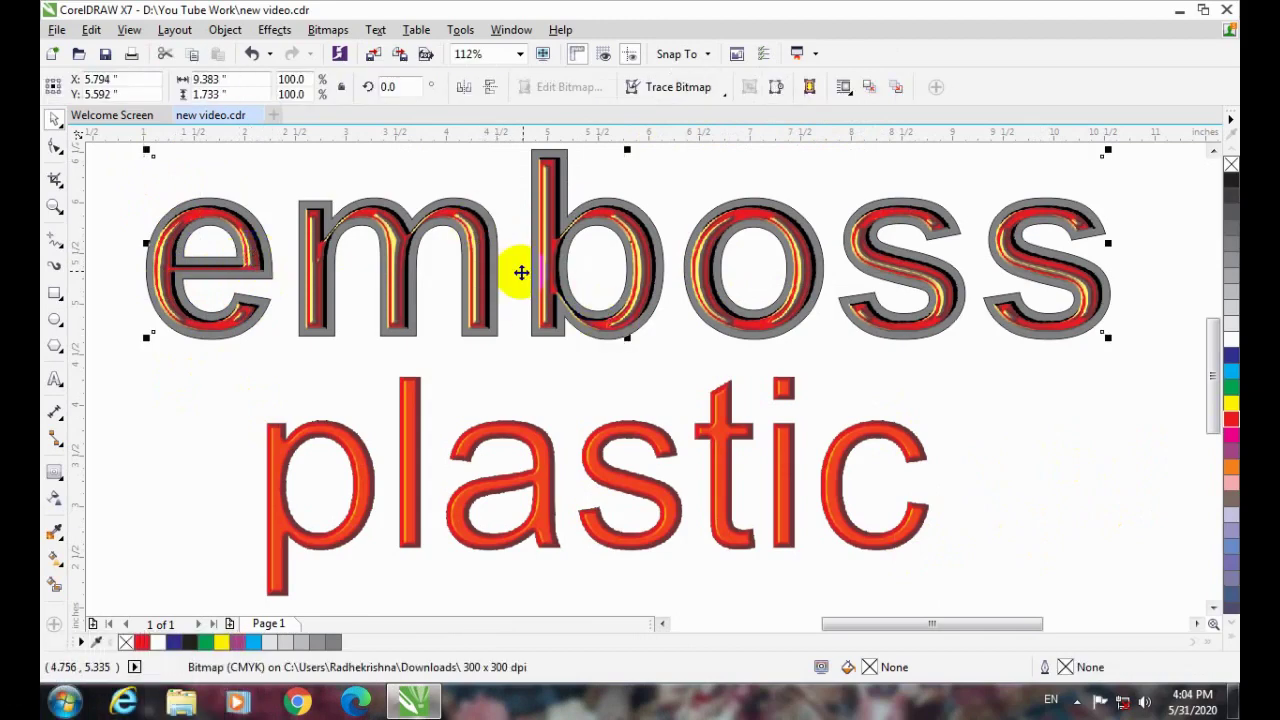
pyautogui.click(522, 444)
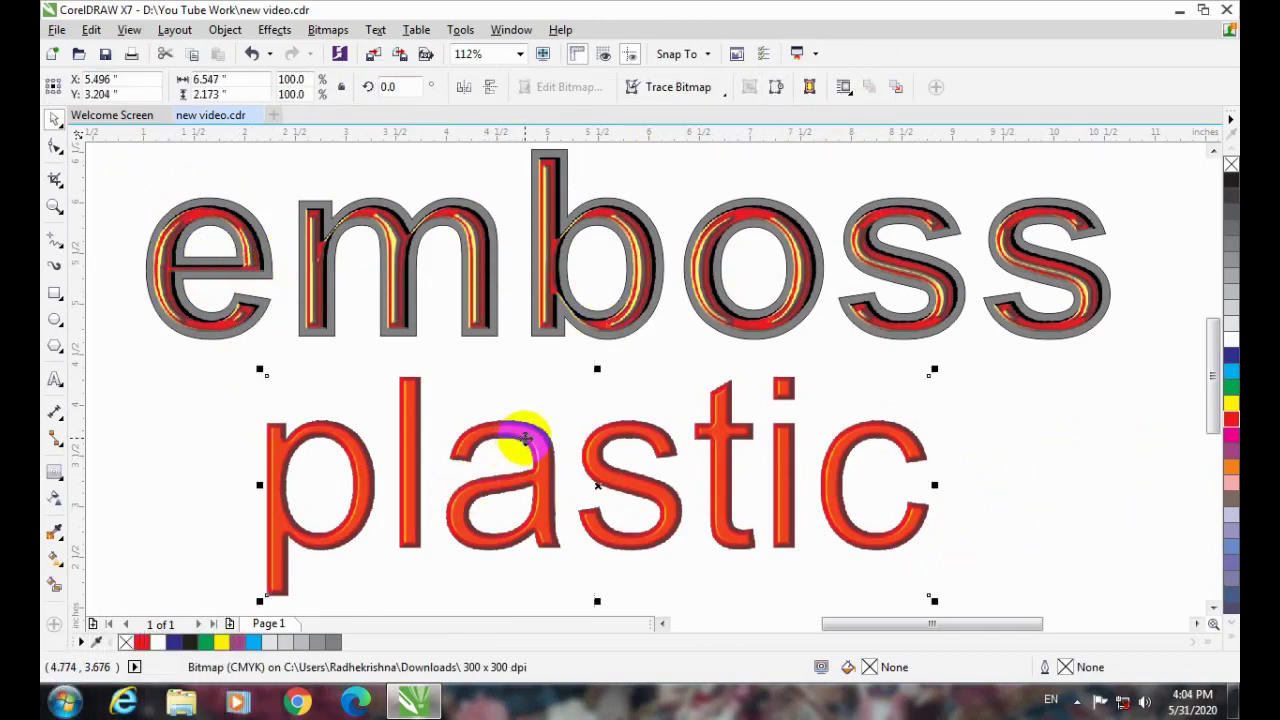
pyautogui.click(988, 432)
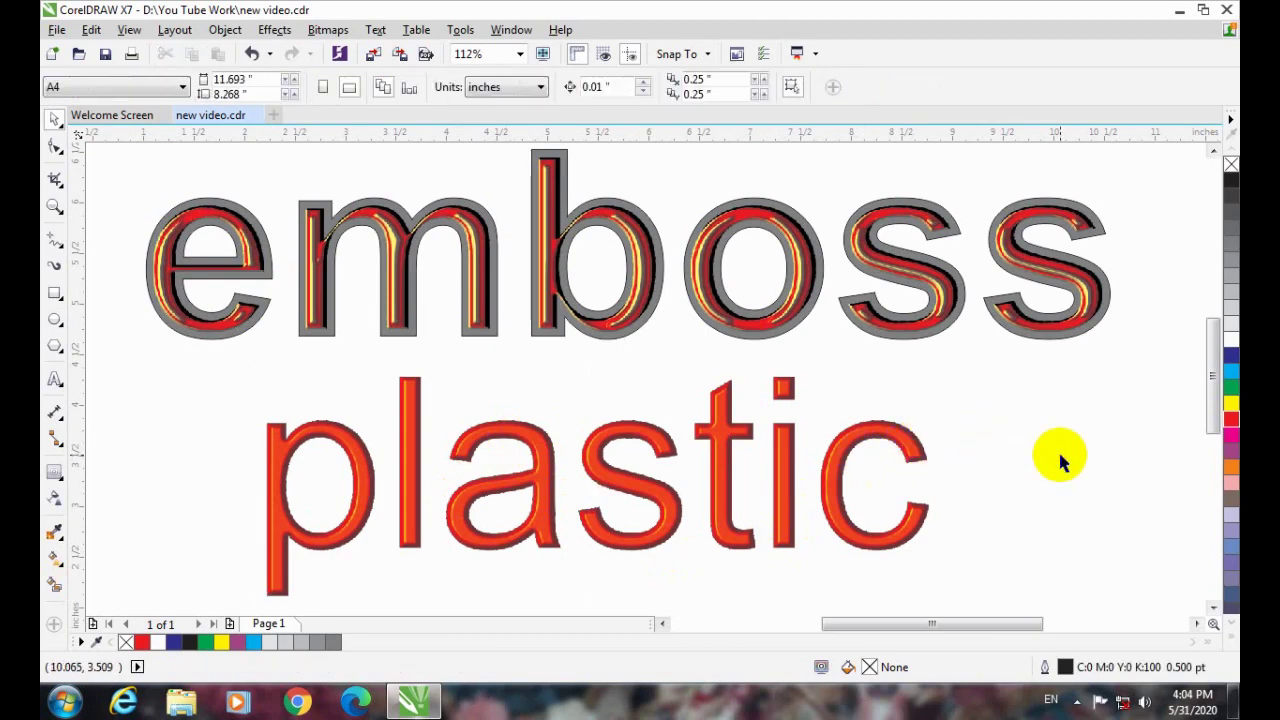
pyautogui.click(330, 30)
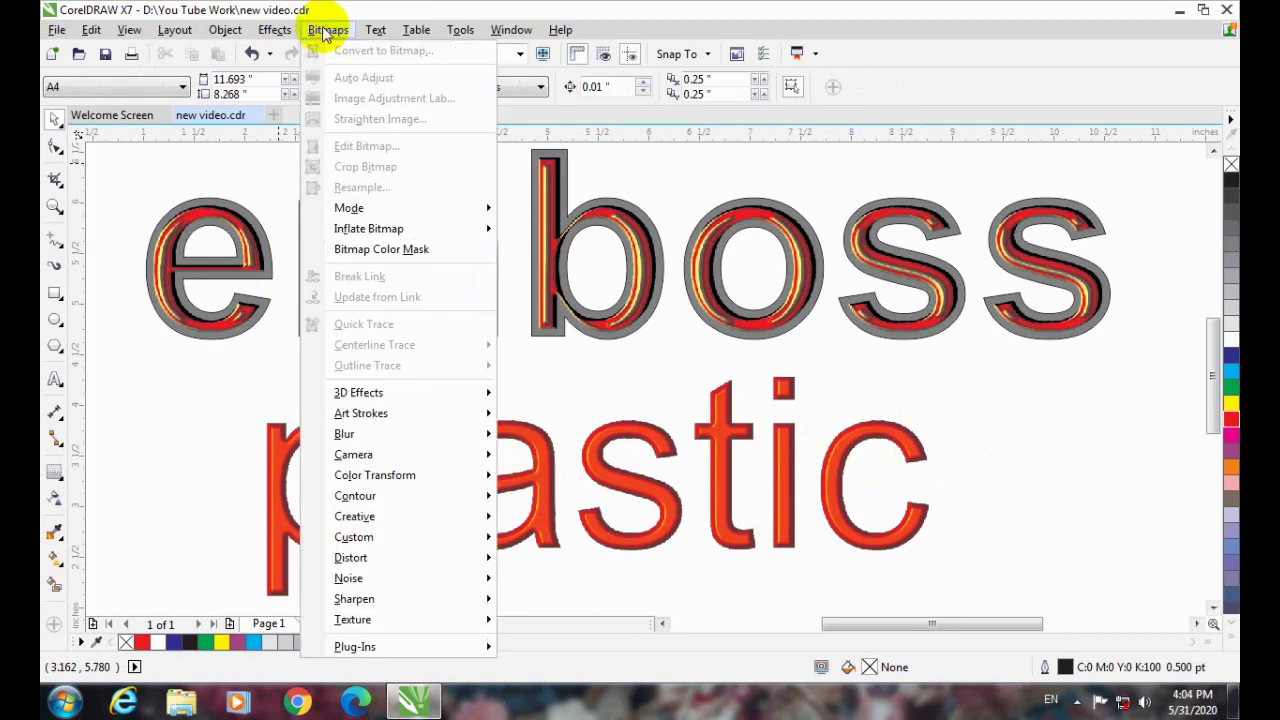
pyautogui.click(632, 588)
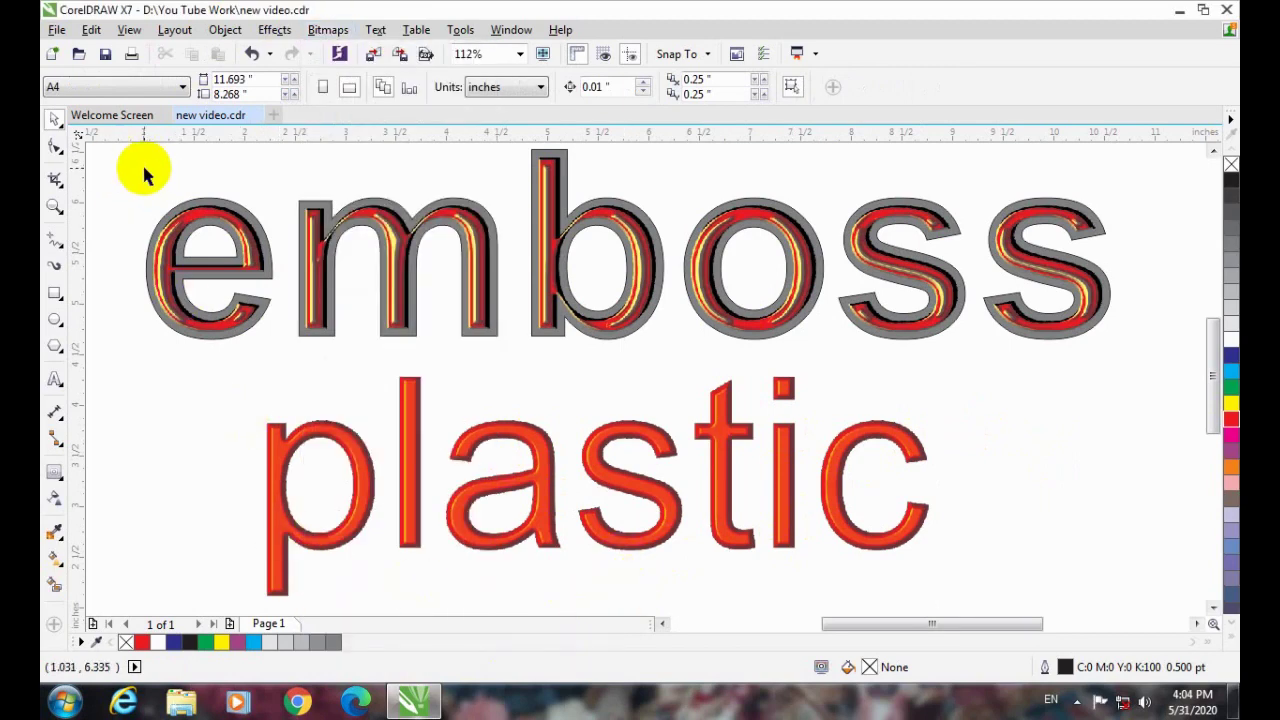